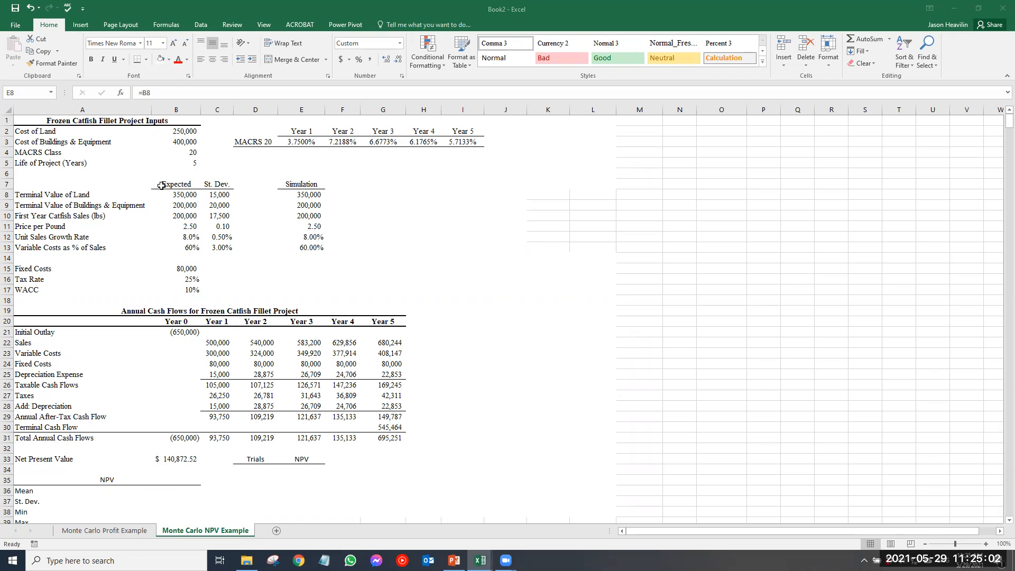
- Review the expected values, standard deviations and simulation cells for the six uncertain project inputs in B7:E13
drag(164, 183, 315, 250)
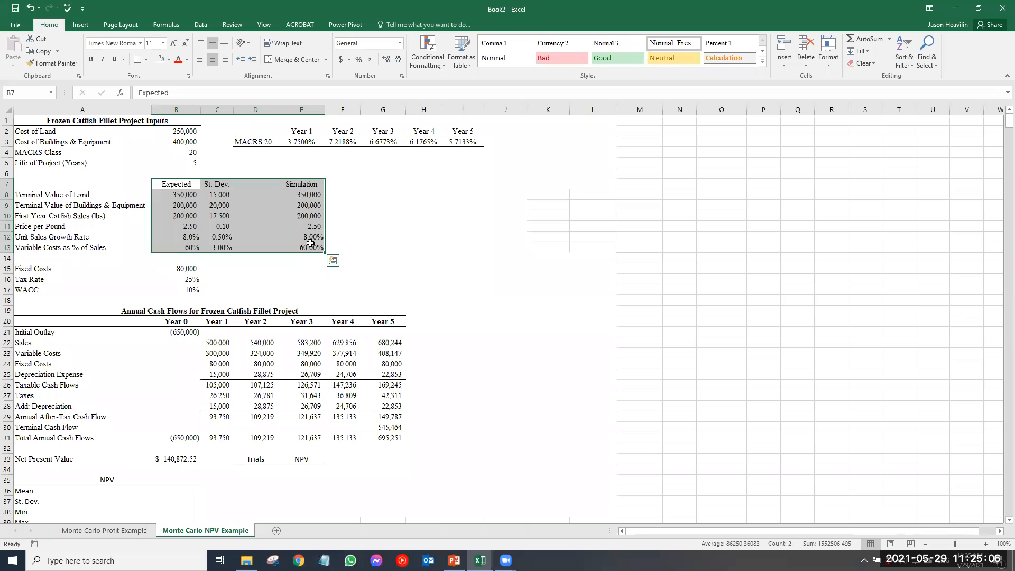
drag(186, 193, 190, 246)
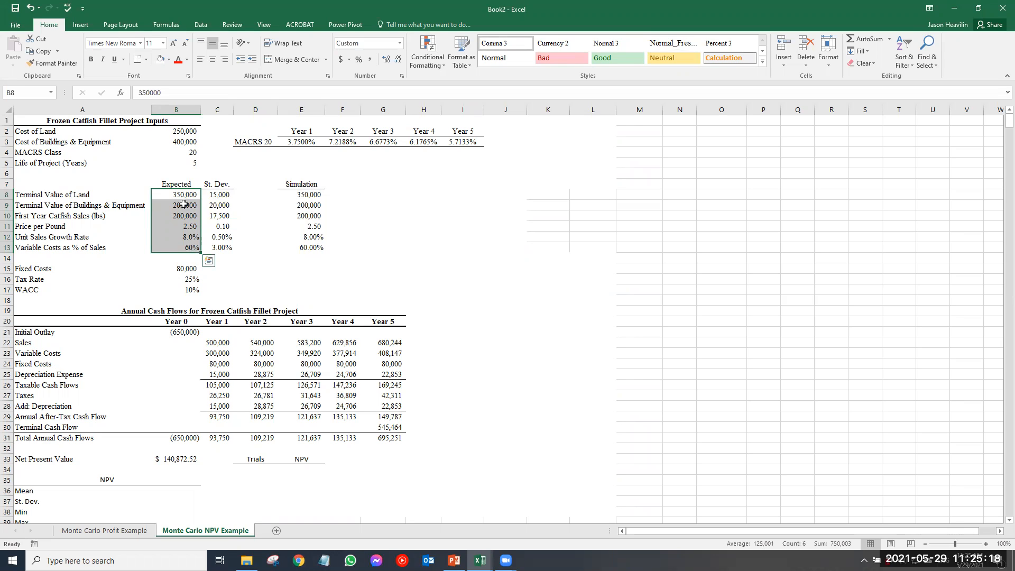
drag(178, 194, 177, 248)
drag(219, 195, 222, 252)
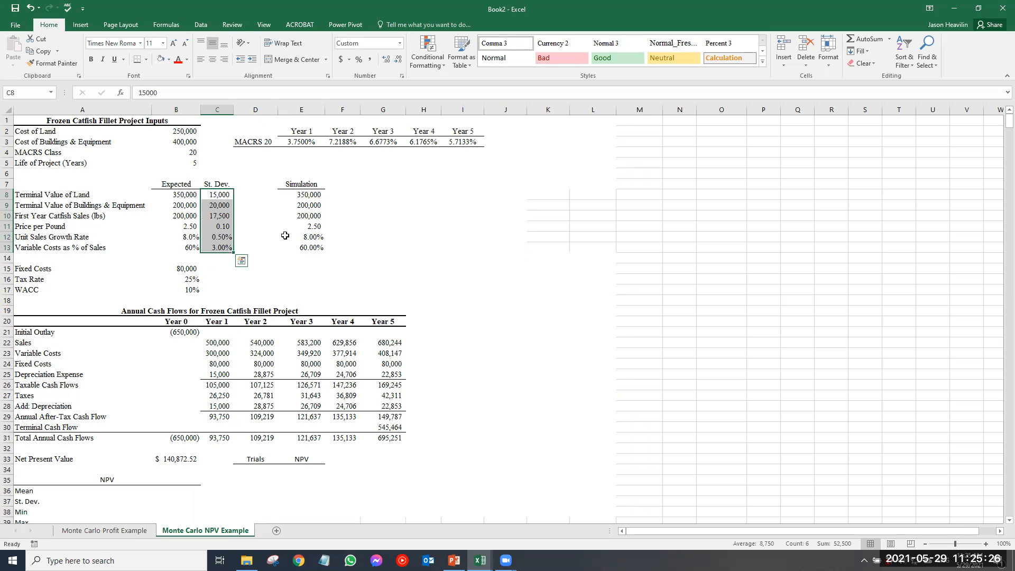
drag(303, 195, 305, 249)
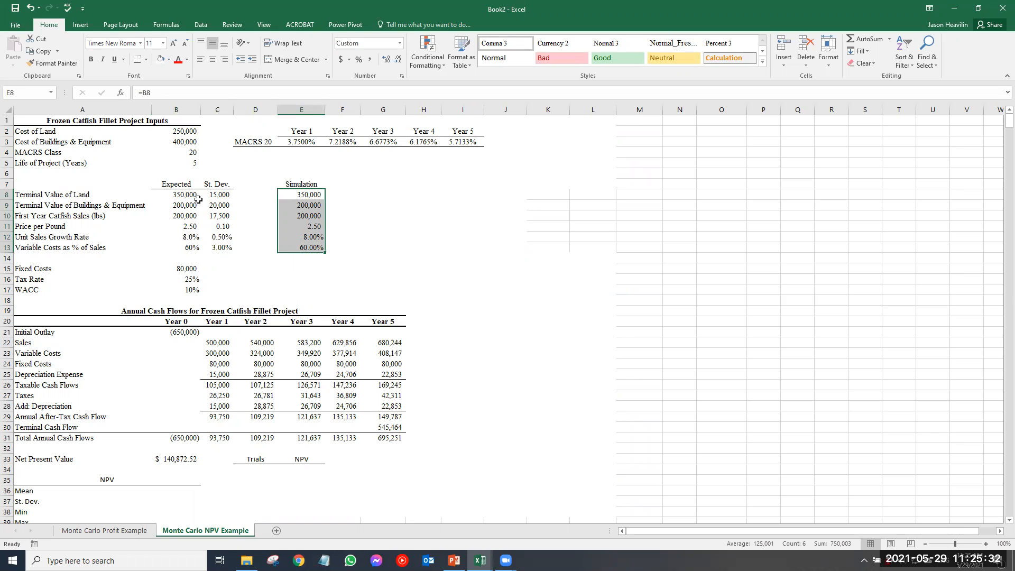
drag(190, 194, 207, 220)
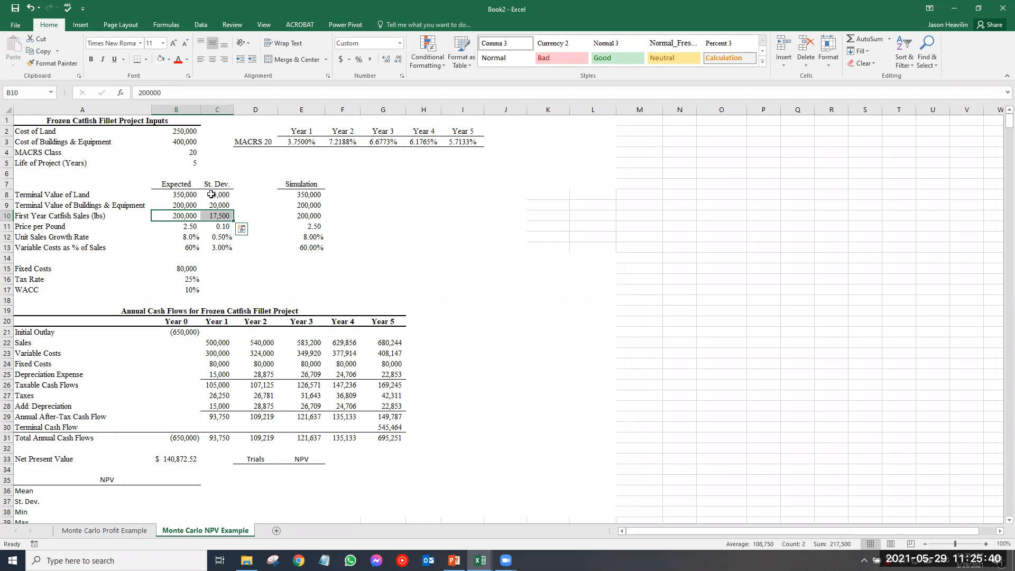
click(290, 196)
click(169, 197)
click(173, 207)
click(175, 217)
click(176, 235)
click(181, 251)
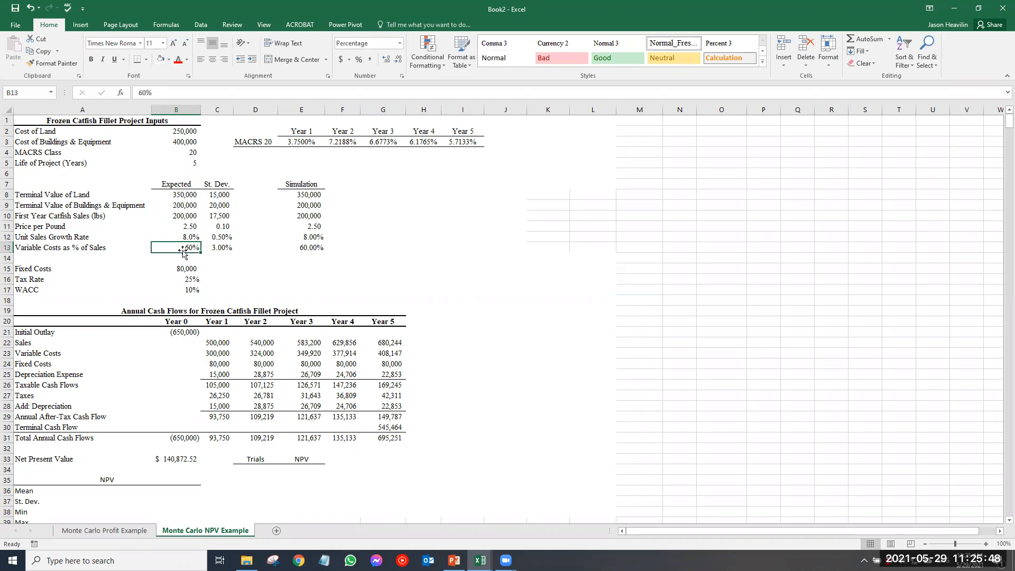
drag(289, 195, 297, 248)
- Examine the Year 1 cash flow formulas for variable costs in C23 and depreciation expense in C25
drag(215, 344, 378, 413)
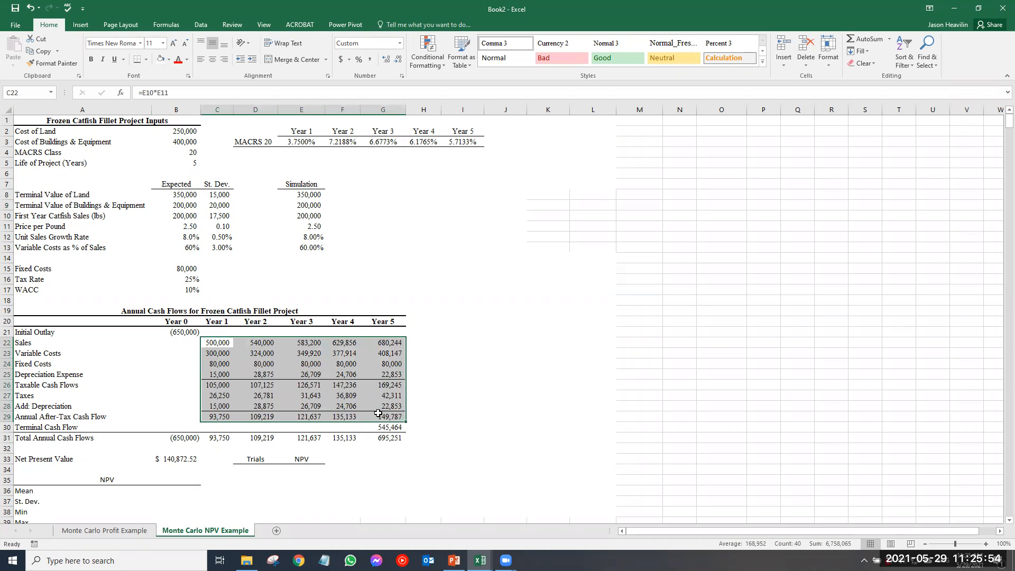
click(225, 353)
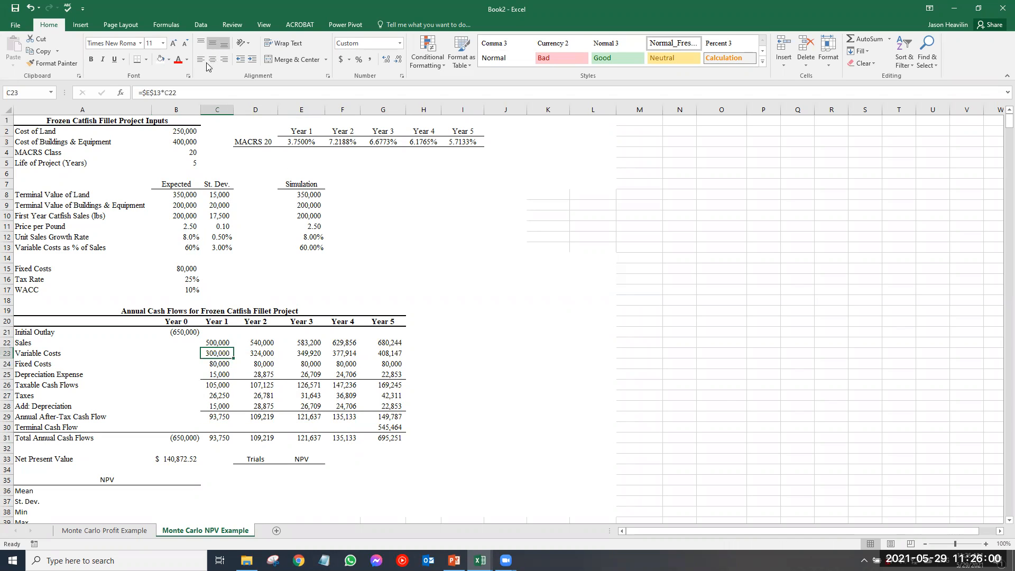
click(200, 94)
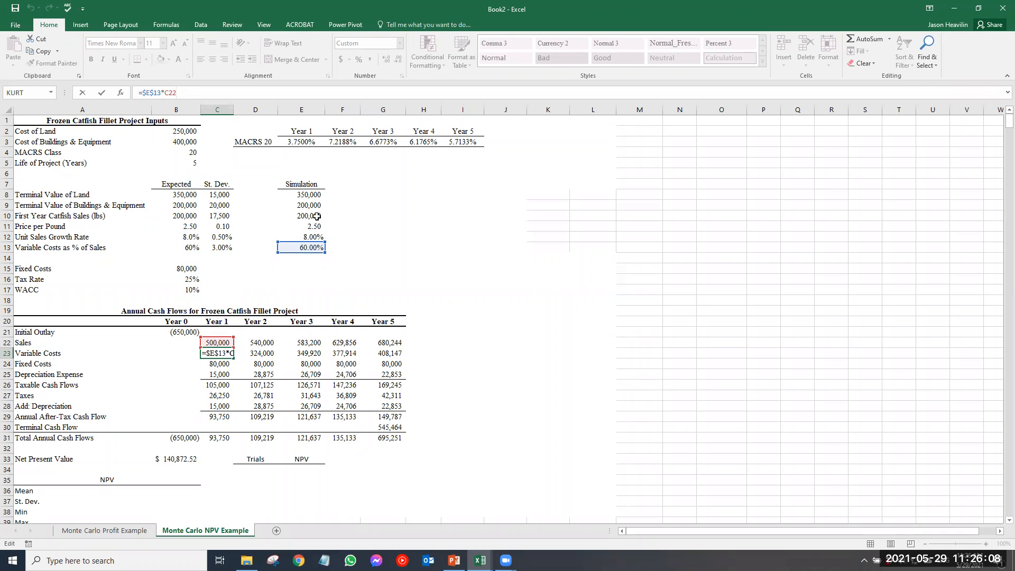
key(Return)
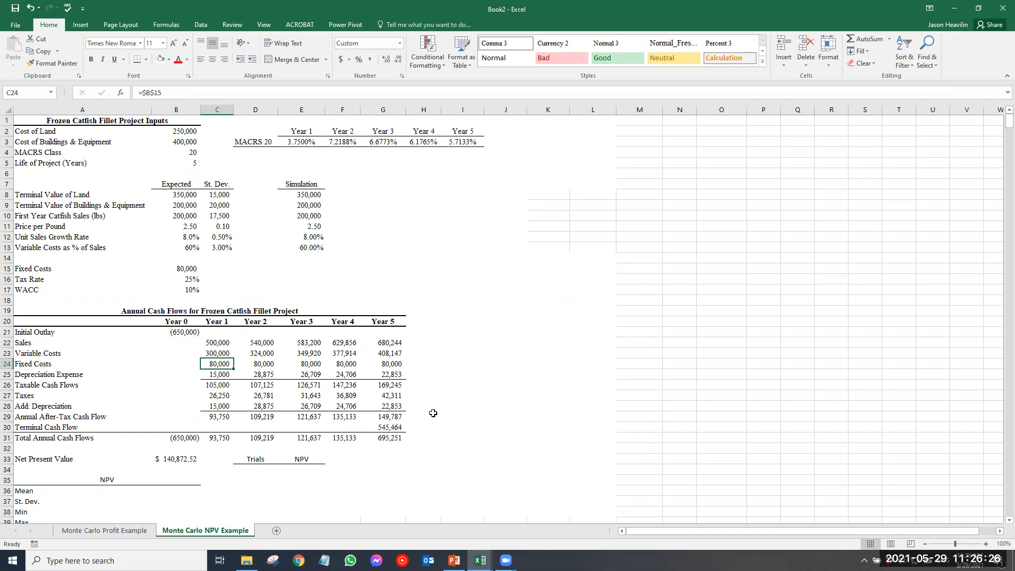
click(214, 374)
click(173, 92)
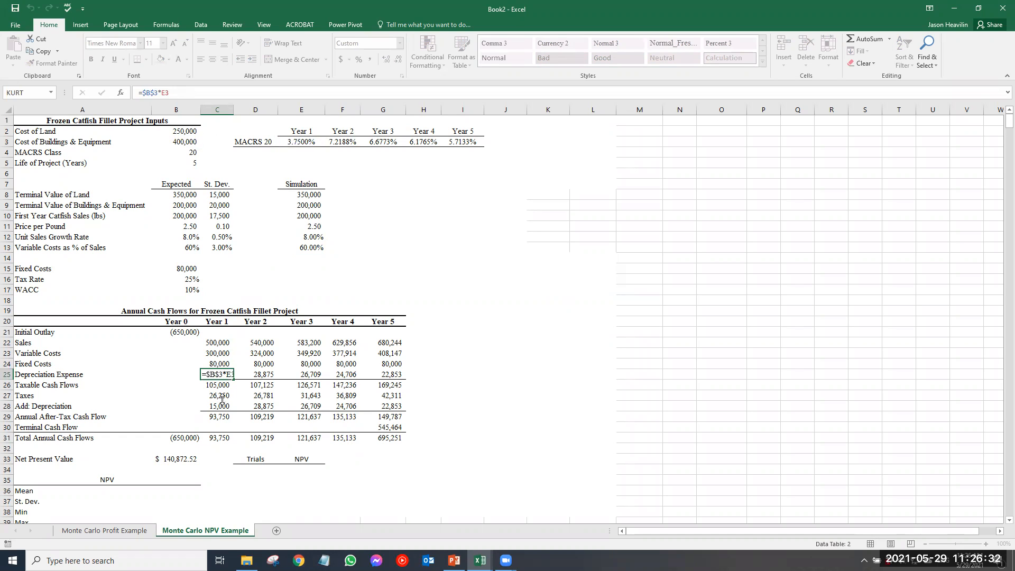
key(Return)
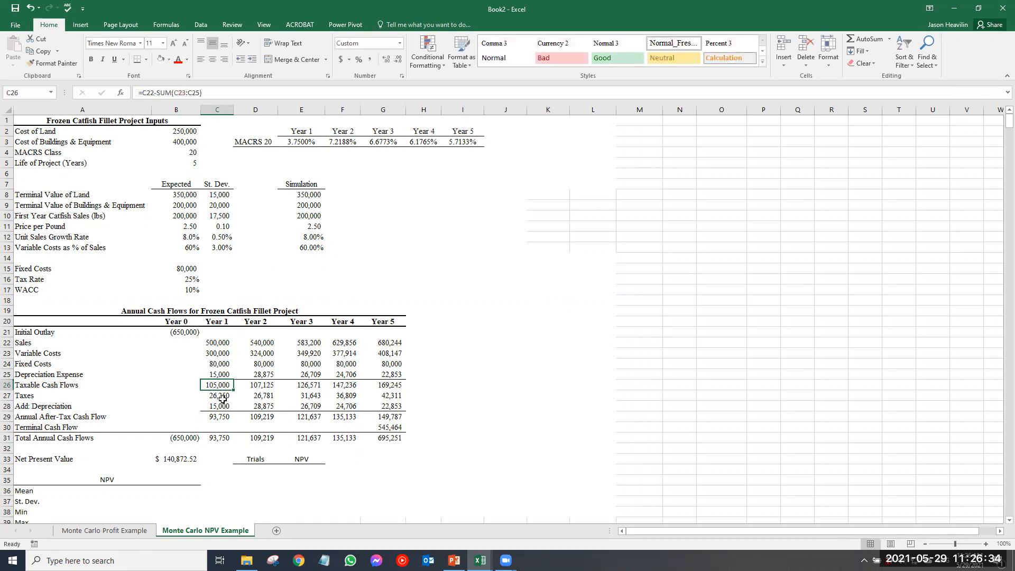
- Examine which cells the Year 2 sales formula in D22 refers to
click(259, 342)
click(205, 93)
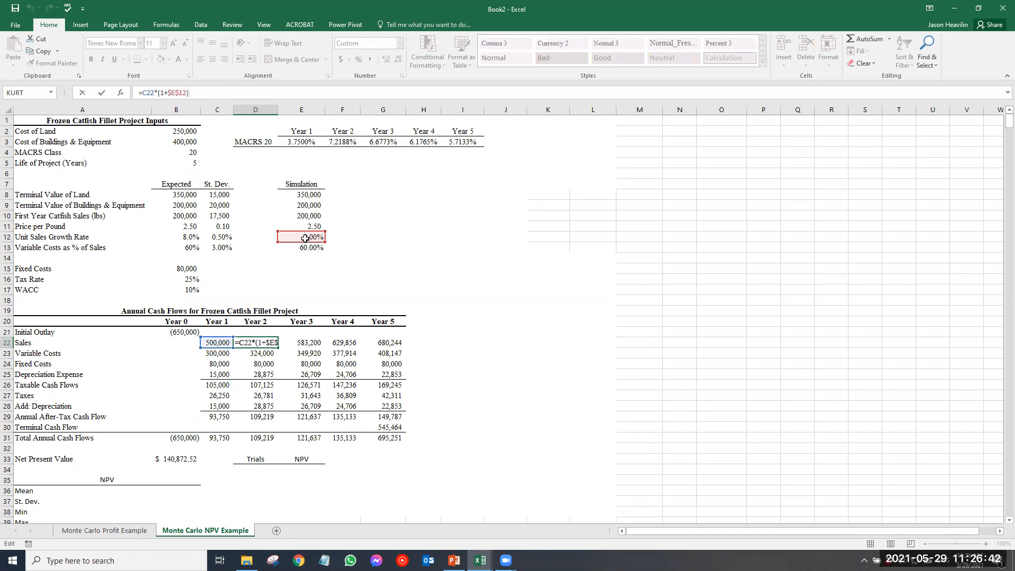
key(Escape)
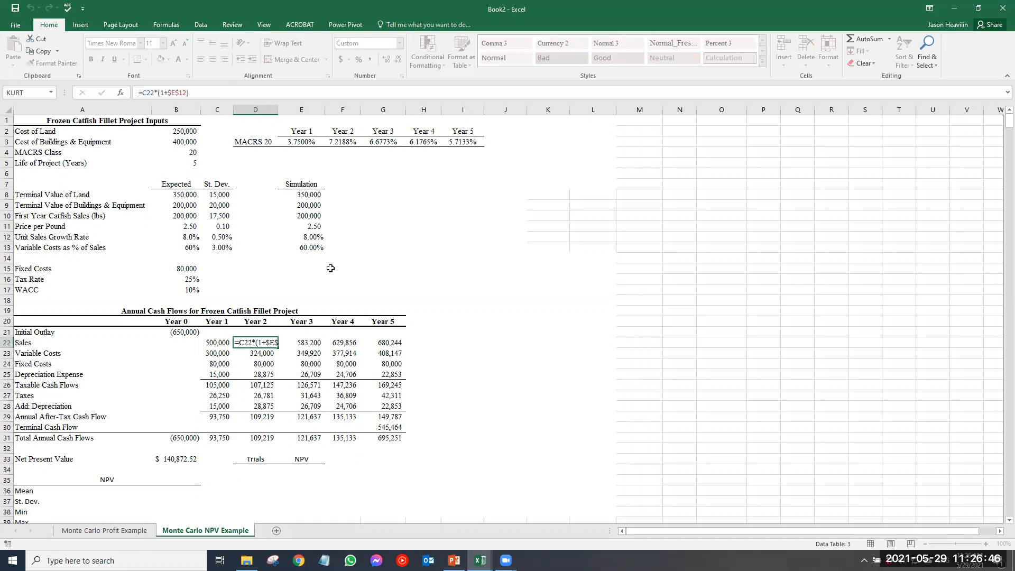
key(Return)
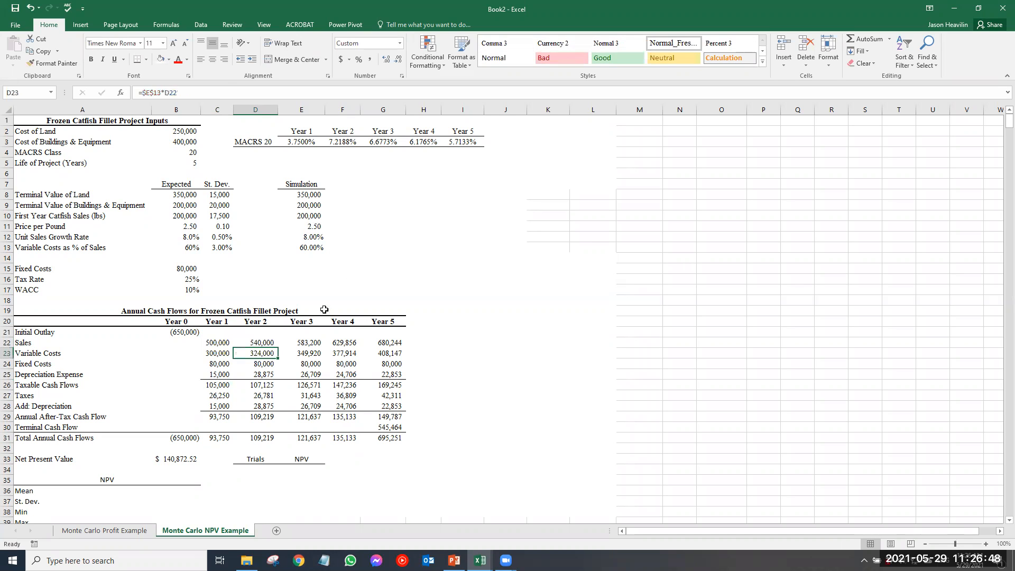
click(266, 342)
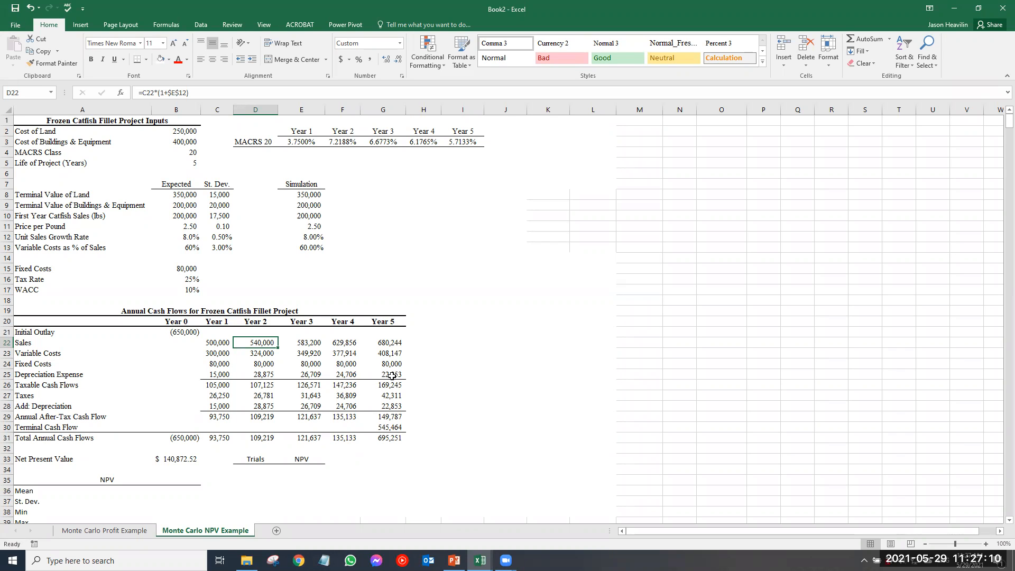
- Review the formulas in the Simulation column and the mean and standard deviation inputs for the terminal value of land
click(318, 196)
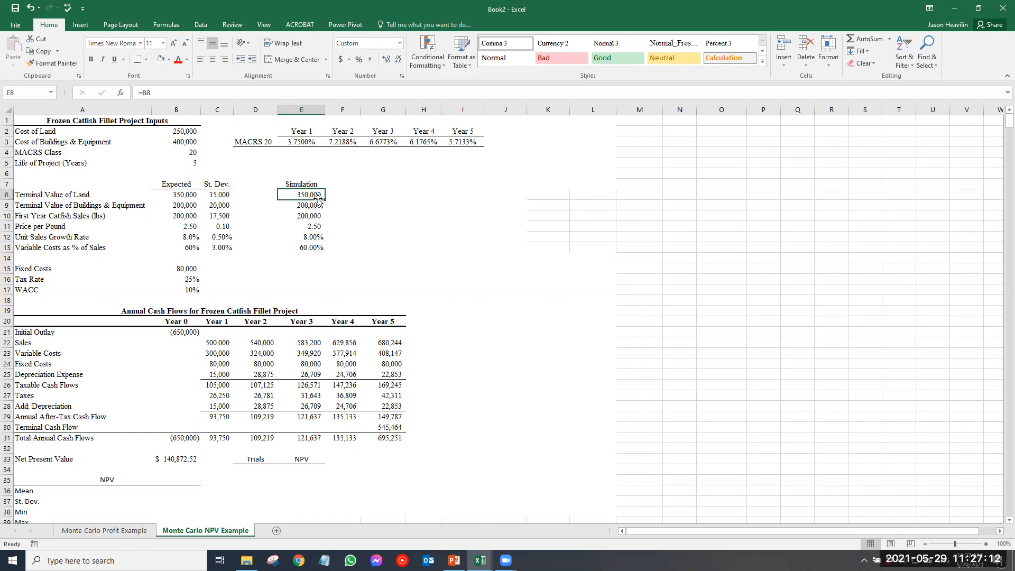
click(309, 215)
click(307, 230)
click(308, 237)
click(305, 245)
click(308, 195)
drag(175, 193, 223, 196)
click(312, 194)
key(alt+Tab)
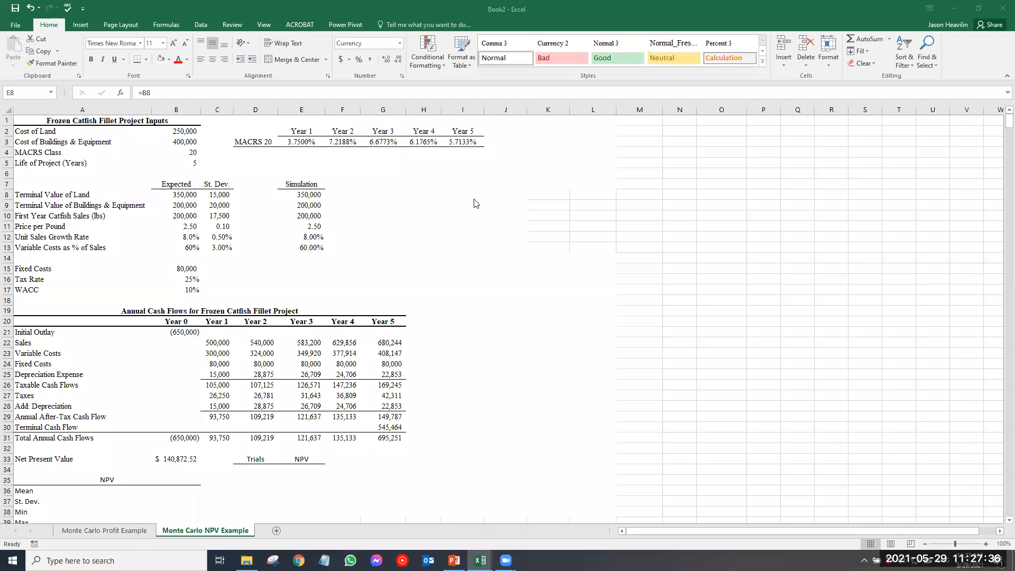
- Enter =NORM.INV(RAND(),B8,C8) in E8 to simulate the terminal value of land
click(305, 194)
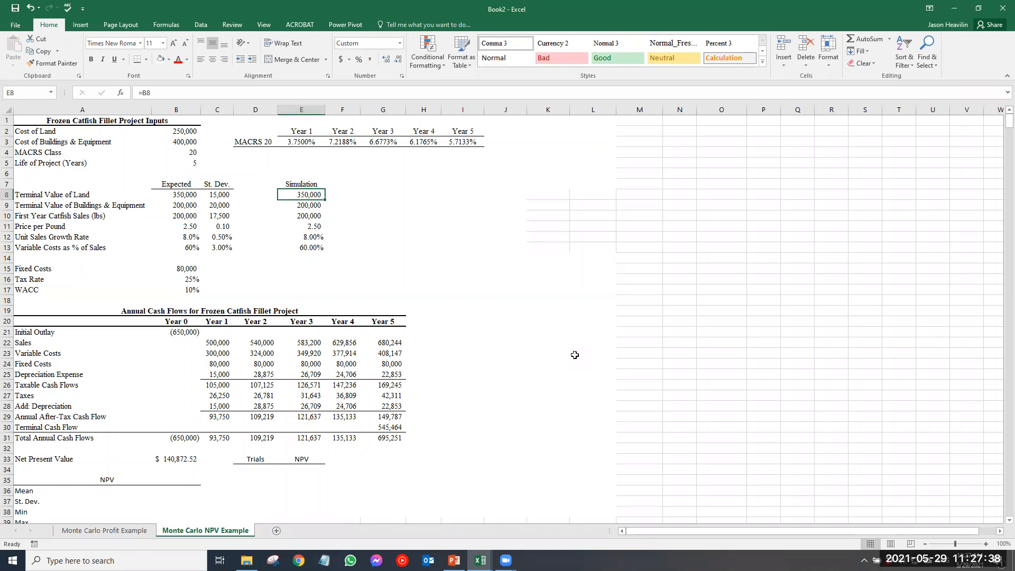
text(=)
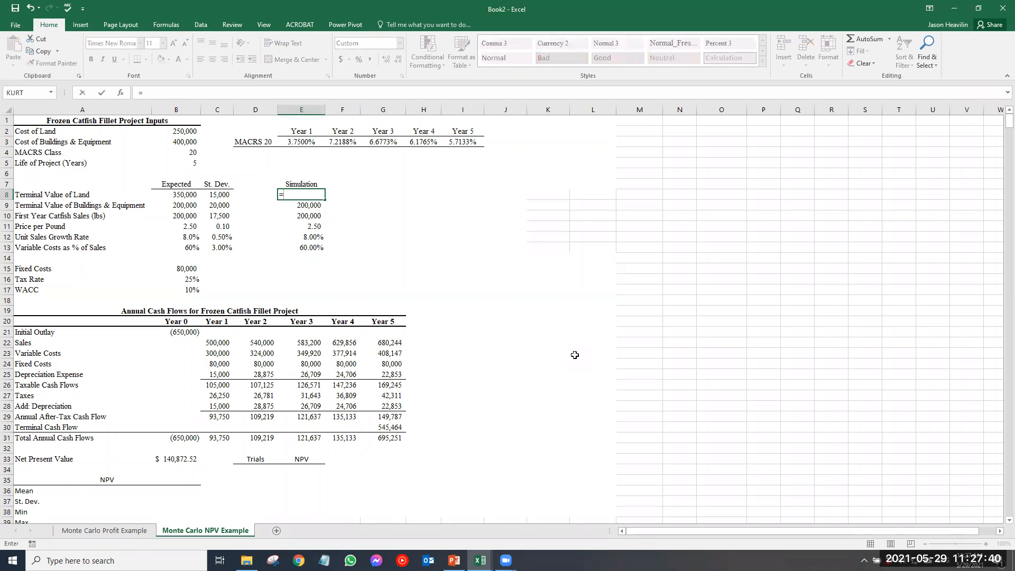
text(norm.)
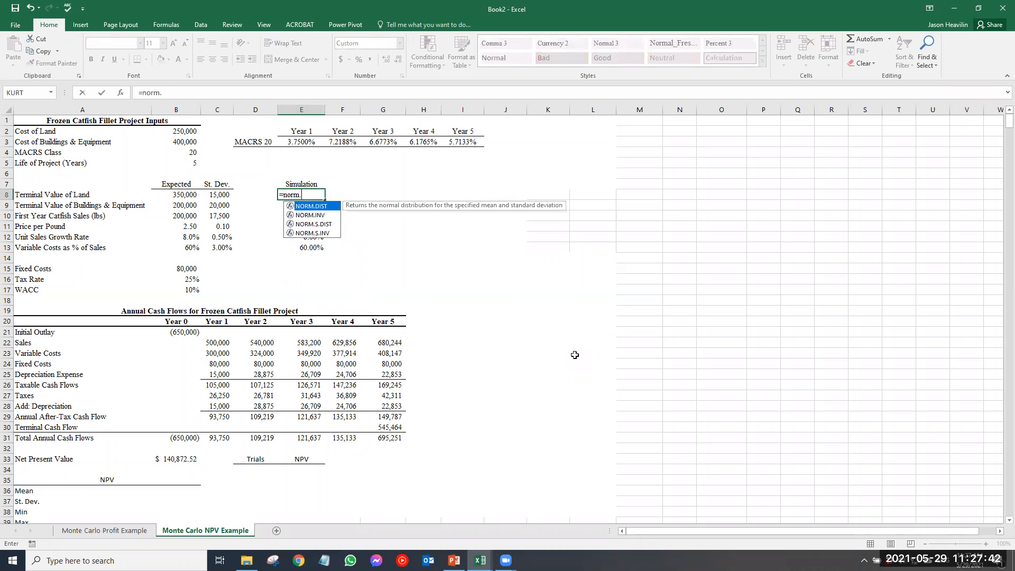
text(inv)
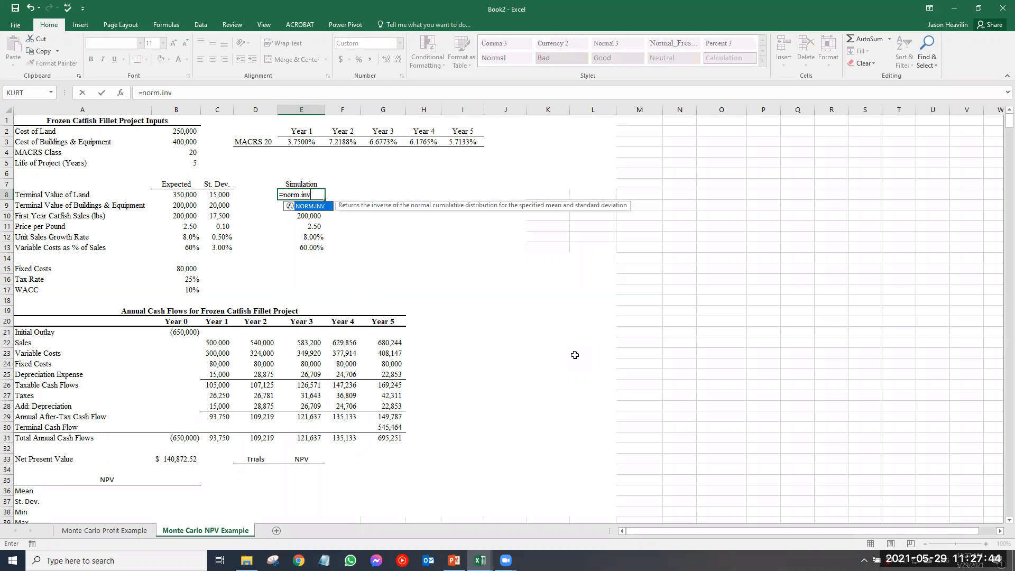
double_click(318, 205)
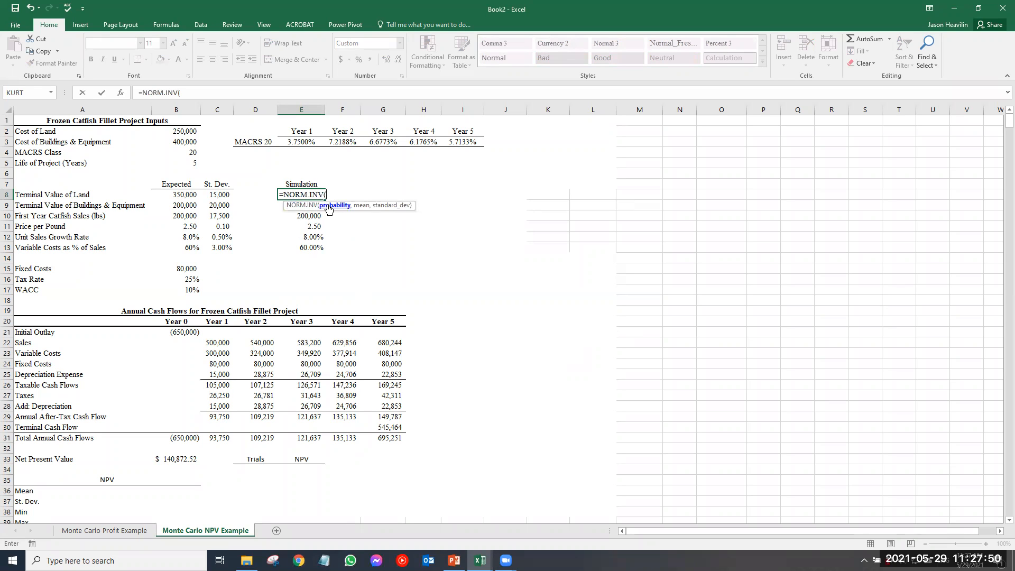
text(rand())
text(,)
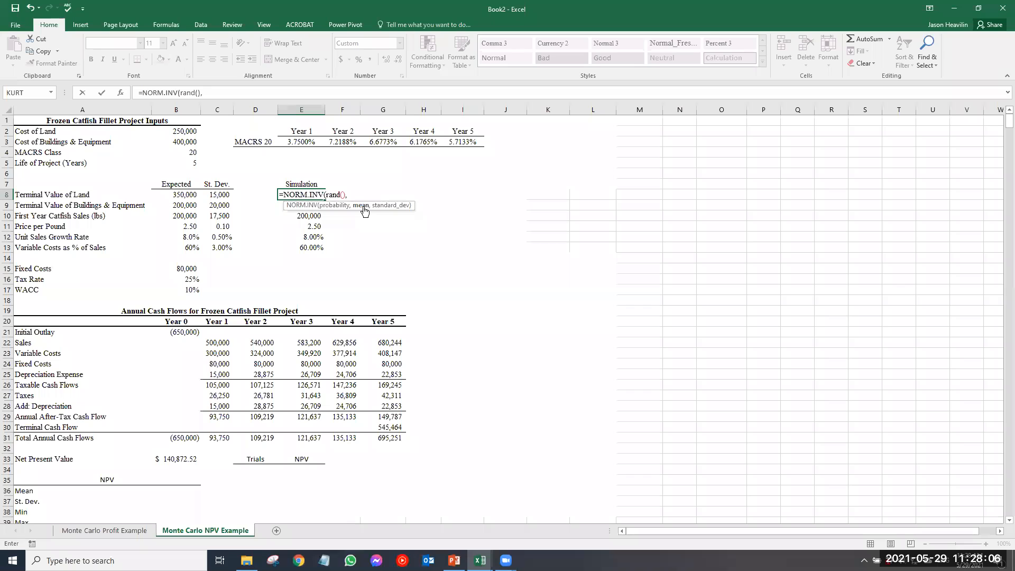
click(176, 194)
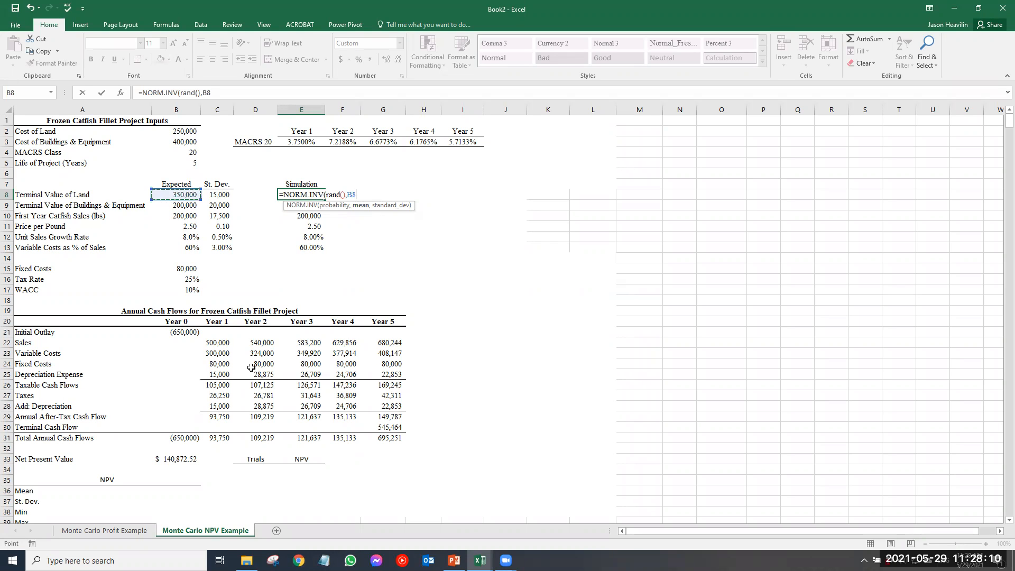
text(,)
click(210, 193)
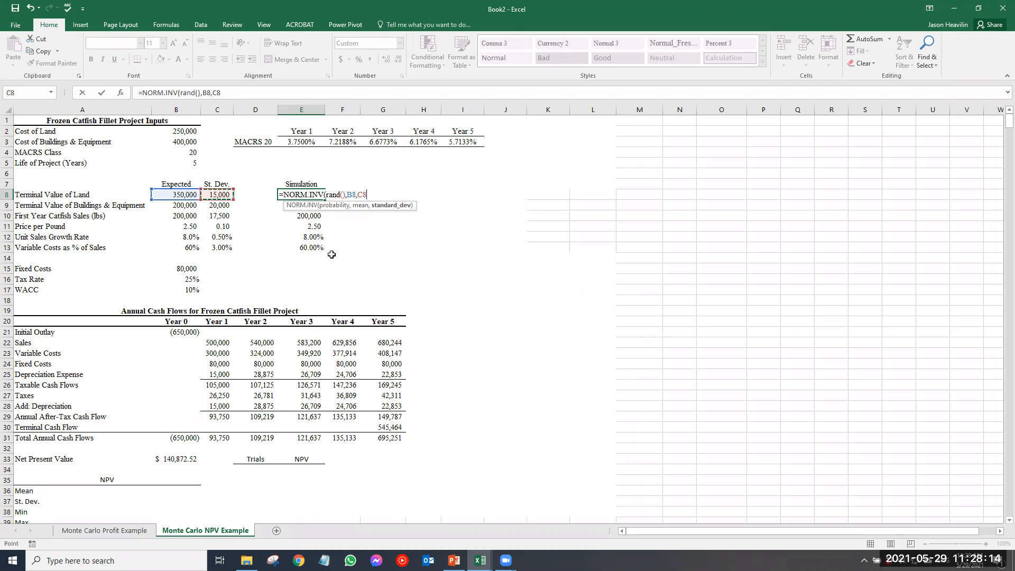
key(ctrl+Return)
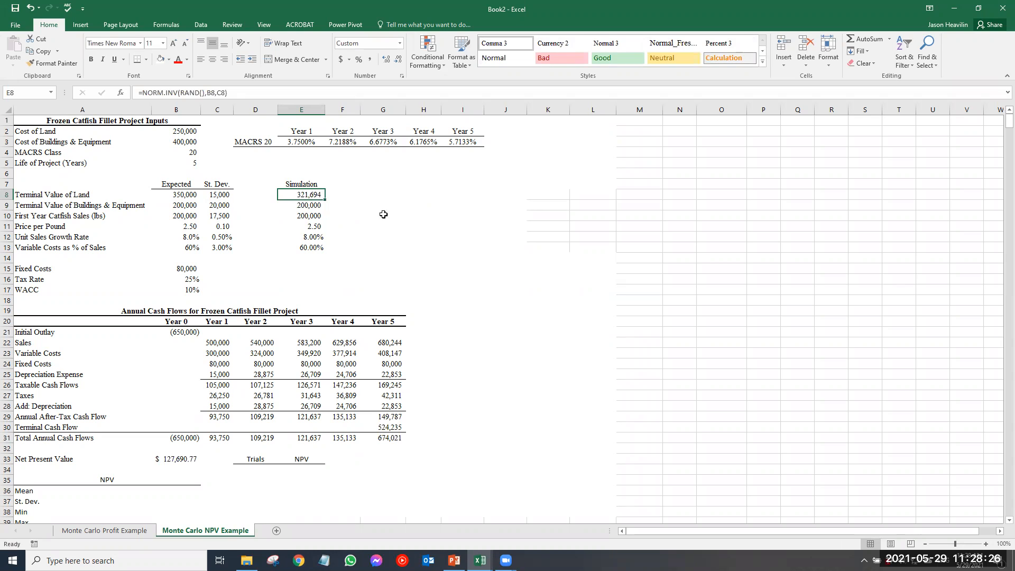
- Fill the NORM.INV formula from E8 down through E13 for the remaining simulated inputs
click(217, 195)
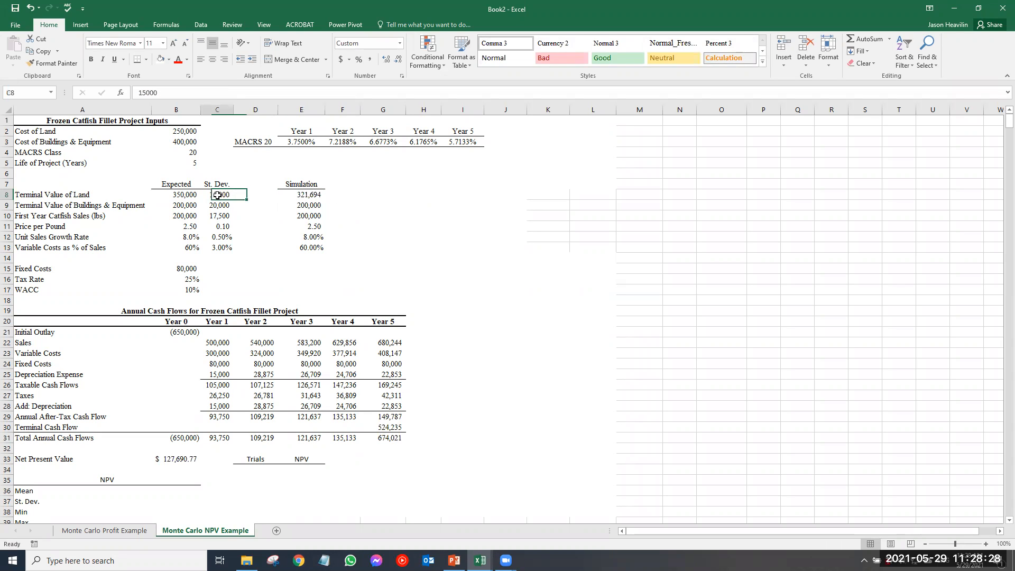
click(310, 194)
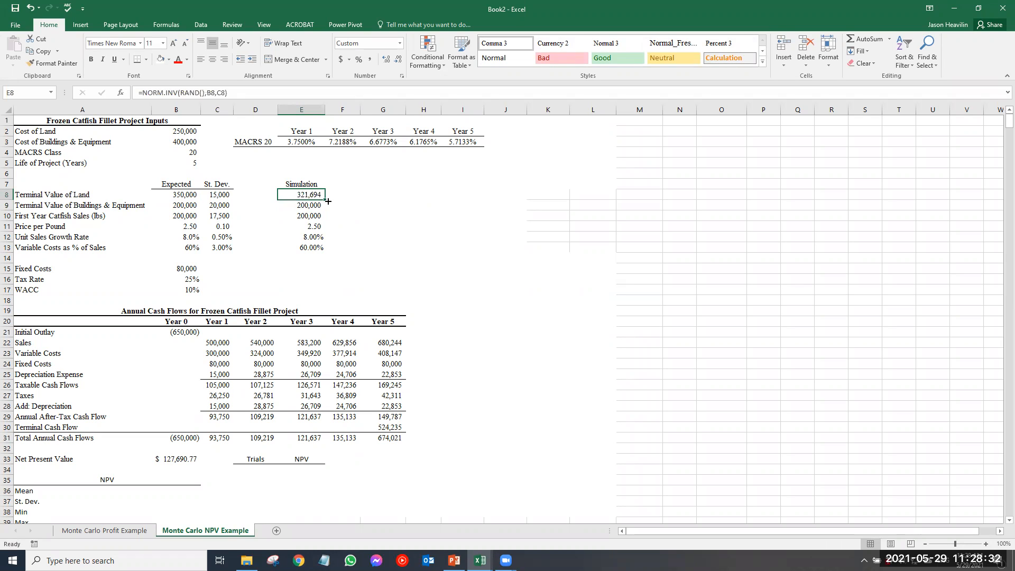
drag(325, 214, 323, 249)
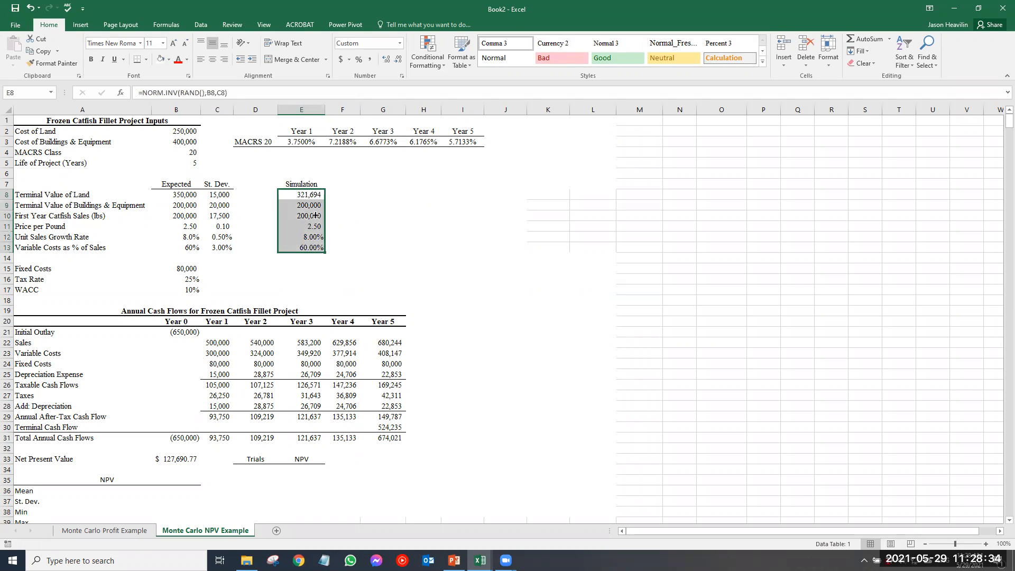
click(286, 204)
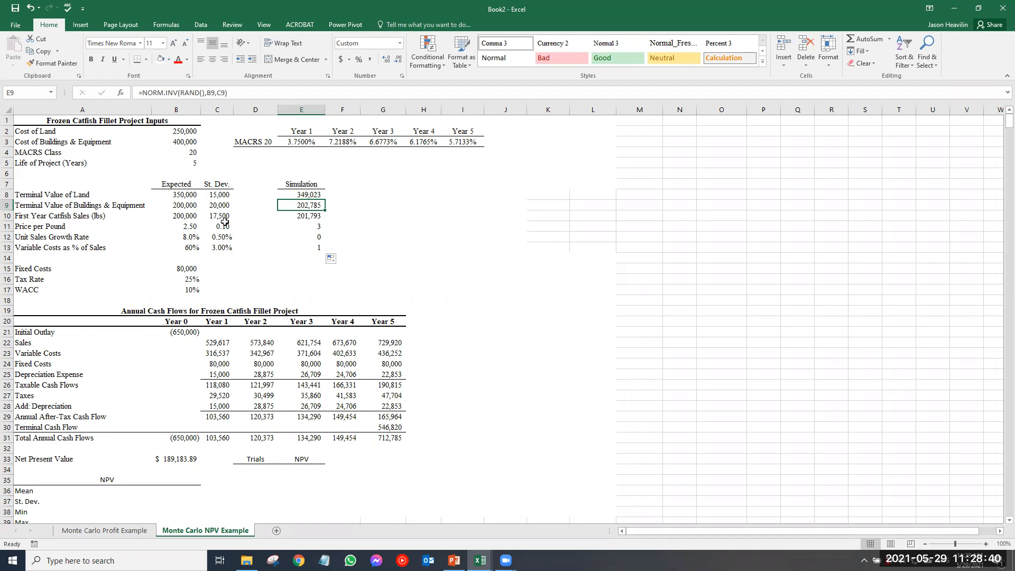
- Copy the number formatting of the standard deviations in C8:C13 onto the simulation cells E8:E13
drag(219, 195, 222, 248)
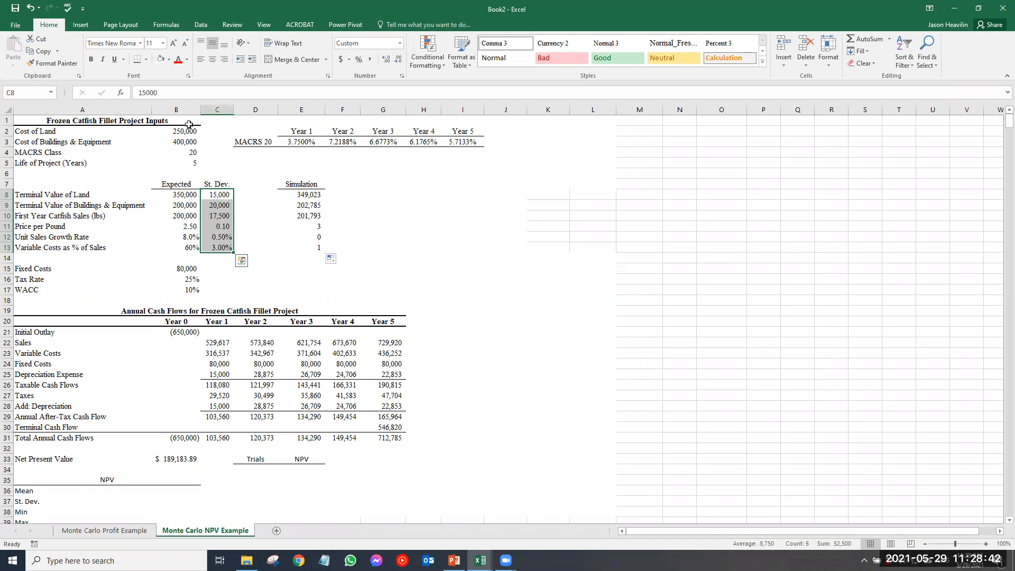
click(52, 63)
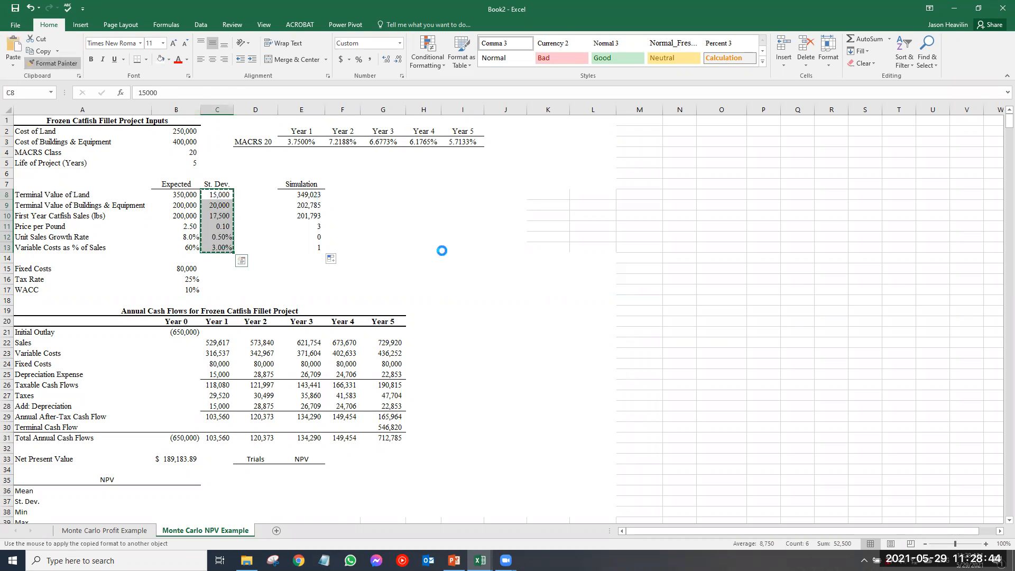
click(403, 228)
click(317, 195)
- Check the NORM.INV formulas cell by cell down the Simulation column
key(Down)
key(Down)
key(Down)
key(Down)
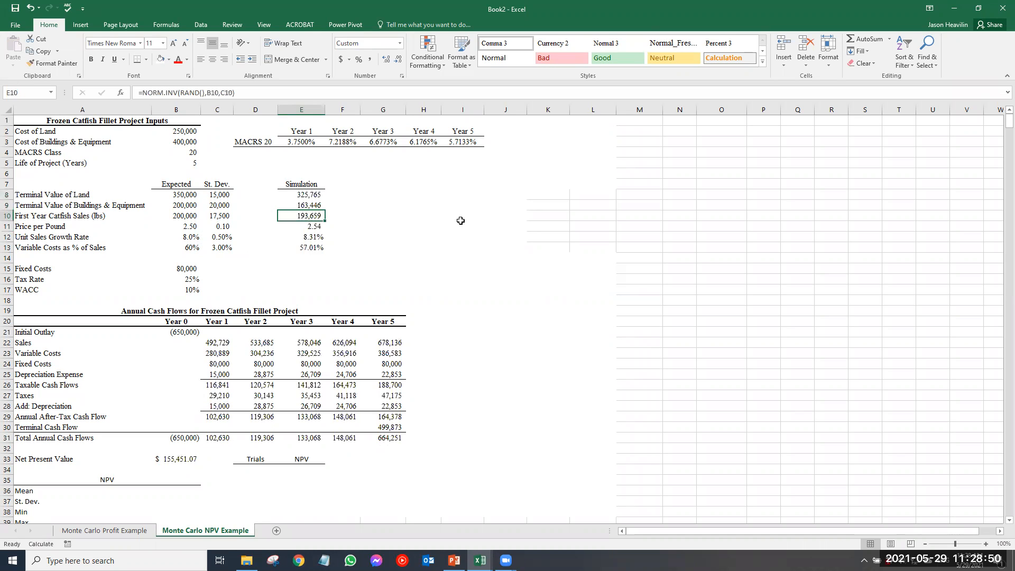
key(Down)
key(Up)
key(Up)
key(Up)
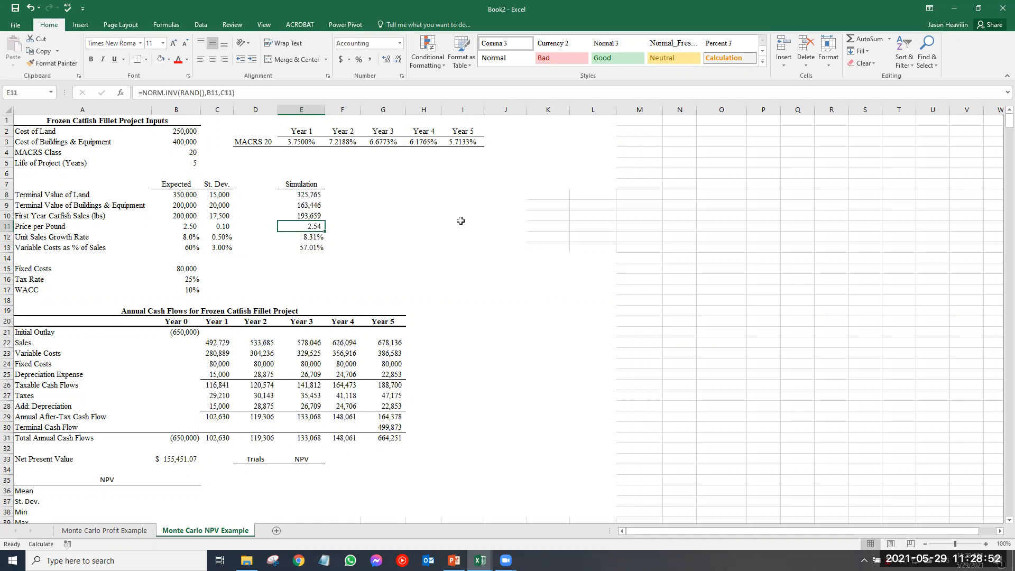
- Review the mean and standard deviation references used by each simulated input in E8:E13
key(Up)
key(Up)
key(Down)
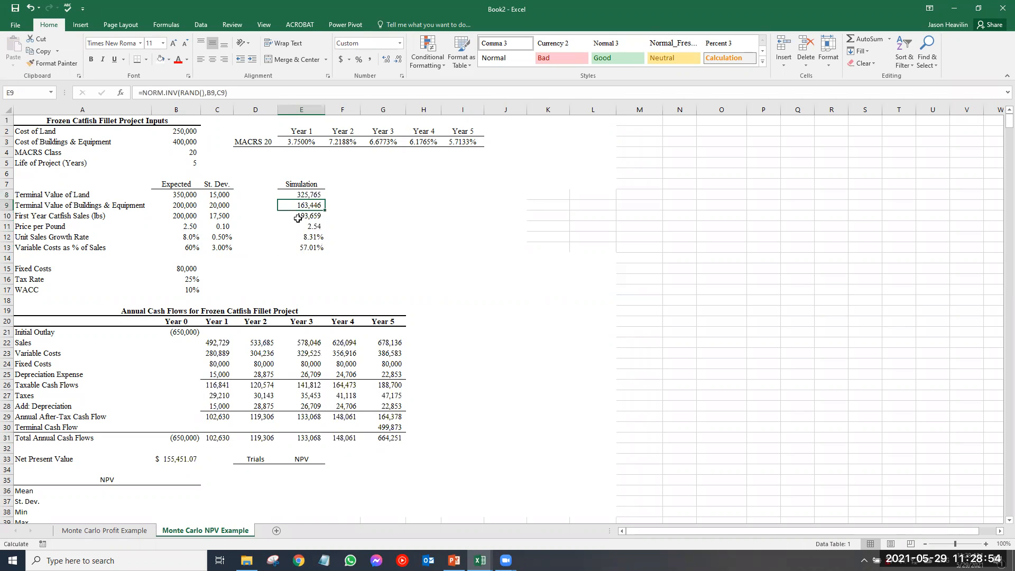
key(Down)
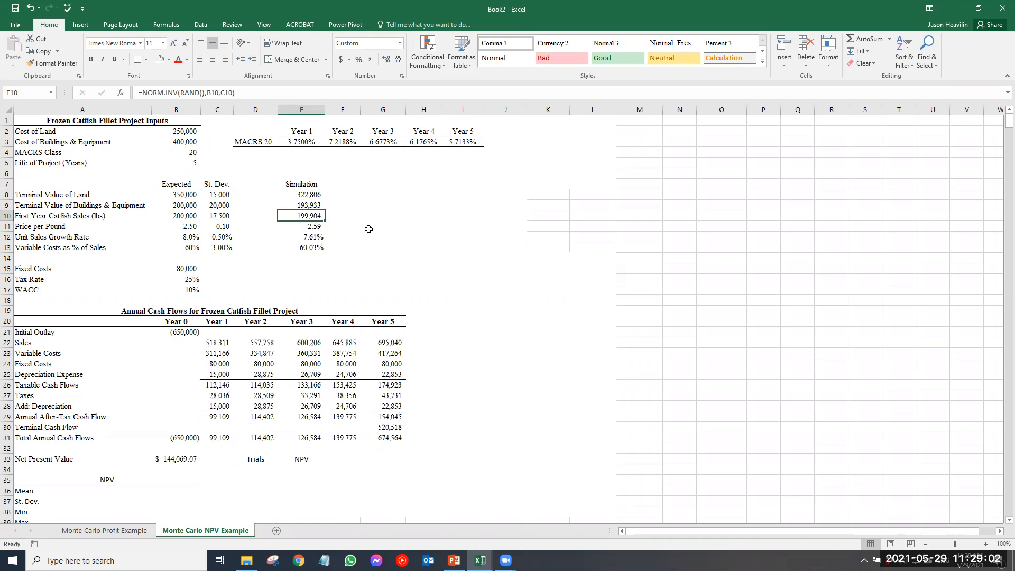
click(309, 195)
click(309, 206)
click(308, 218)
click(309, 226)
click(308, 239)
click(306, 248)
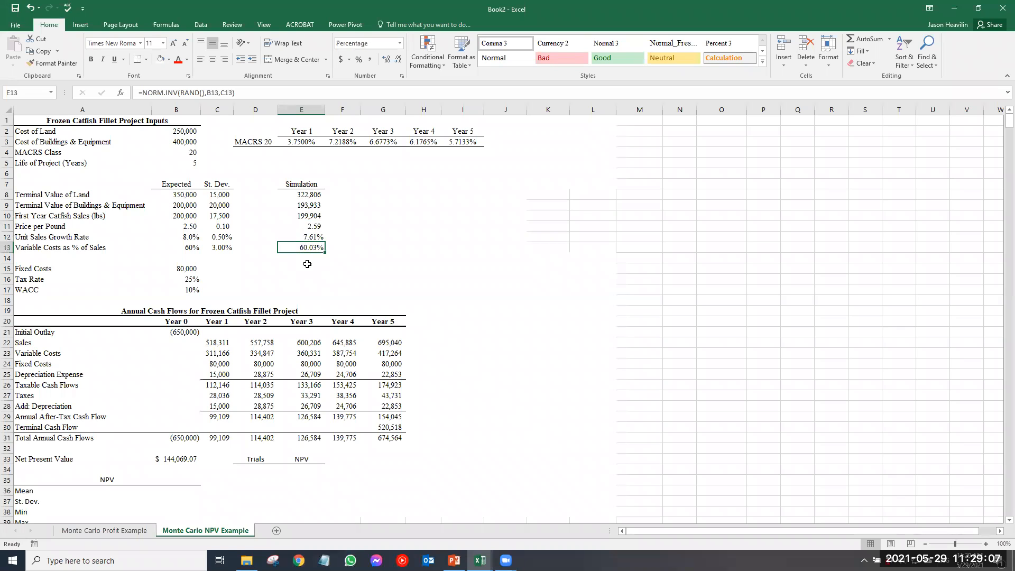
click(359, 216)
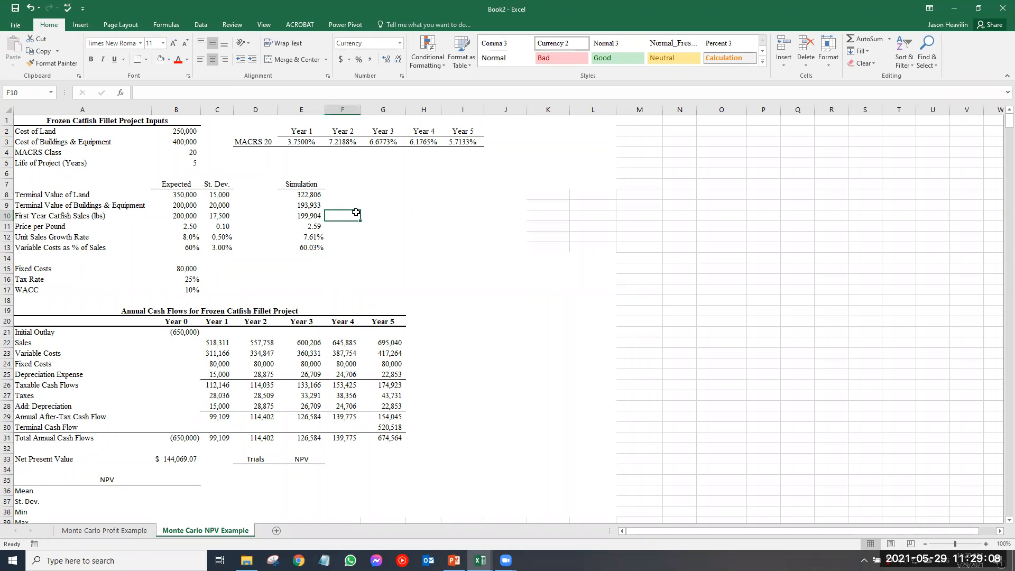
- Compare the simulated inputs in E8:E13 with their expected values in column B and standard deviations in column C
click(304, 194)
click(300, 205)
click(298, 217)
click(296, 228)
click(301, 239)
click(304, 247)
drag(226, 195, 231, 245)
drag(184, 186, 190, 247)
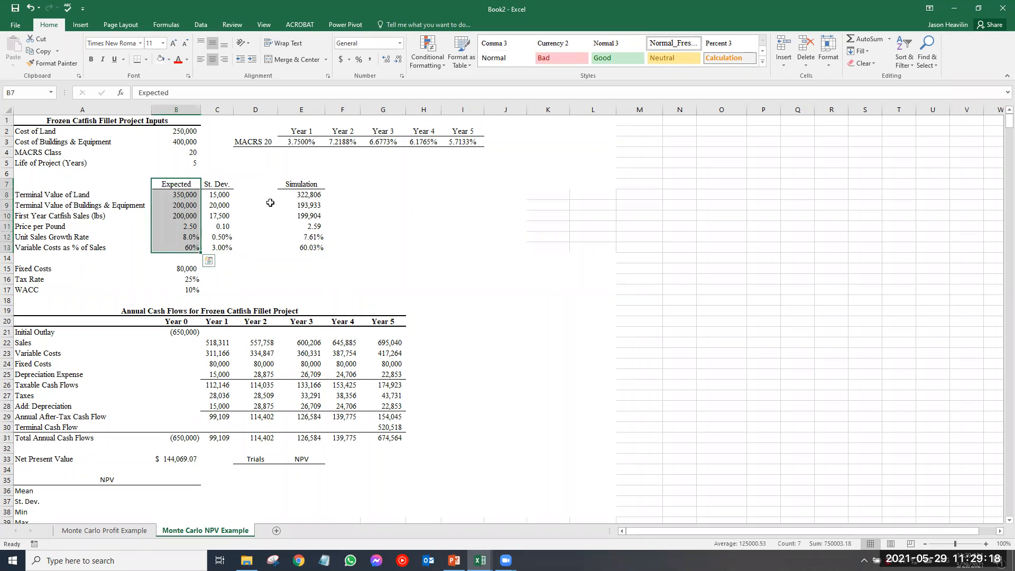
click(193, 194)
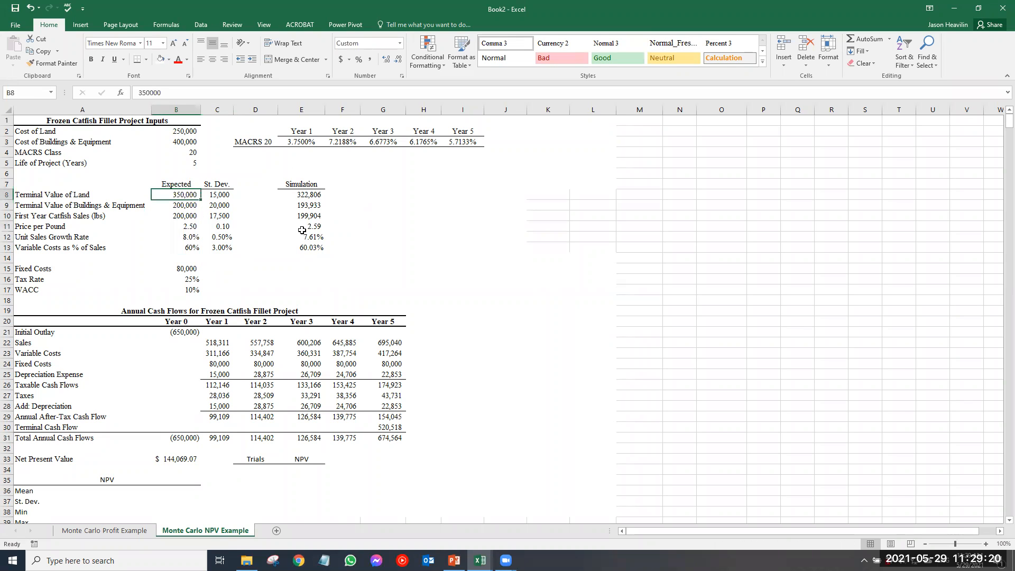
click(312, 194)
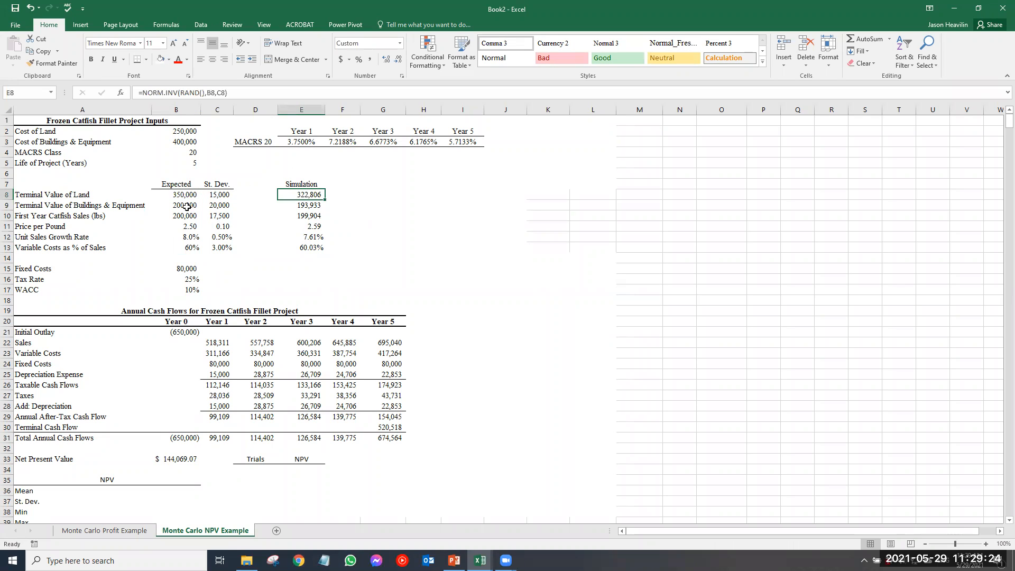
click(180, 226)
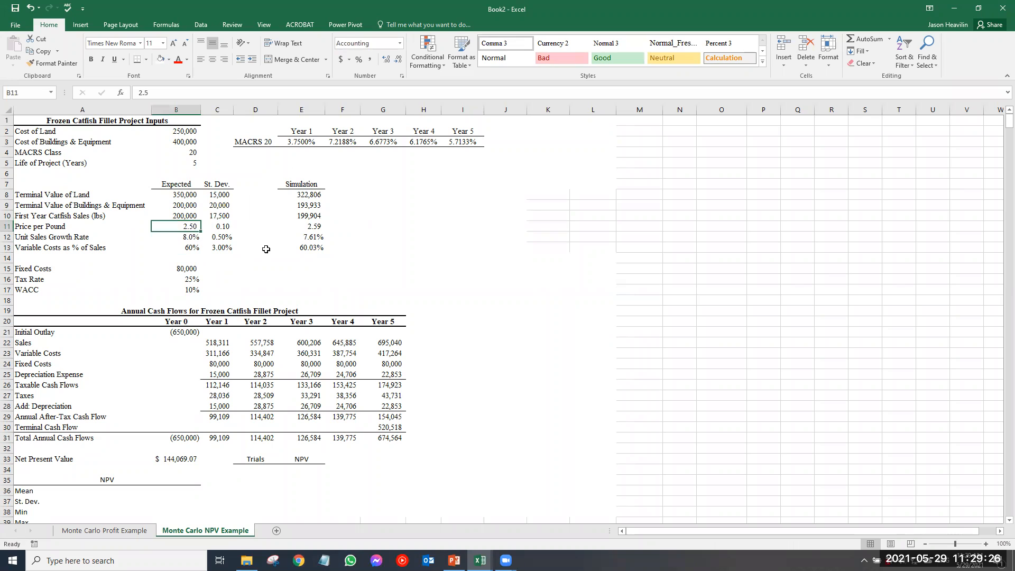
click(300, 225)
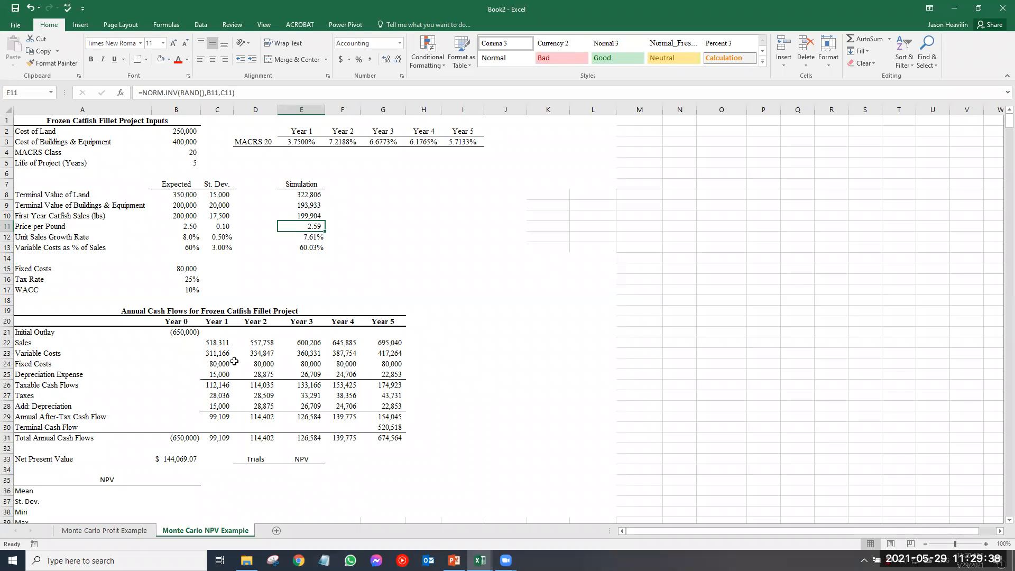
- Survey the annual cash flow table from Year 1 sales down to the total annual cash flows row
click(227, 344)
click(226, 364)
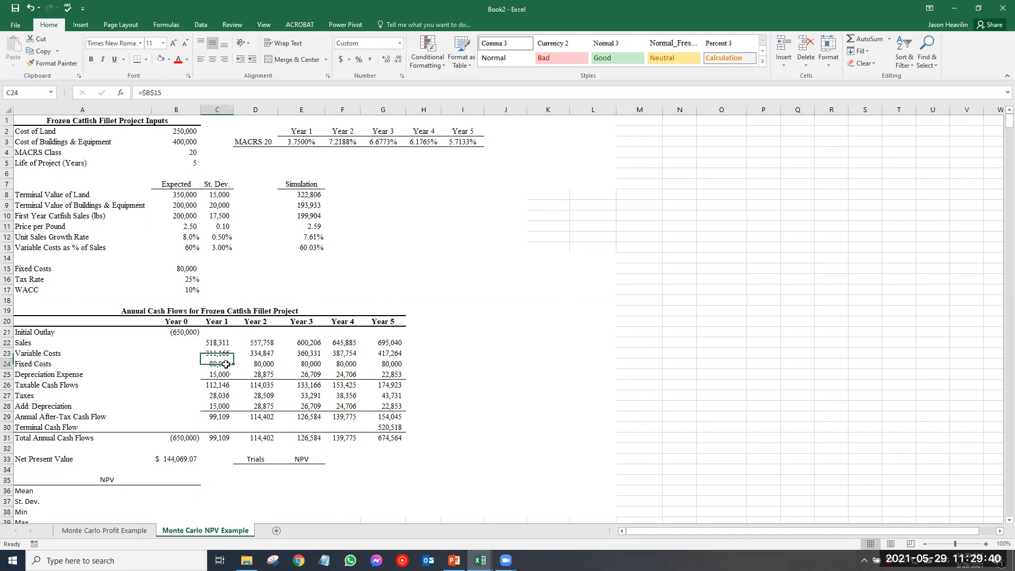
click(221, 396)
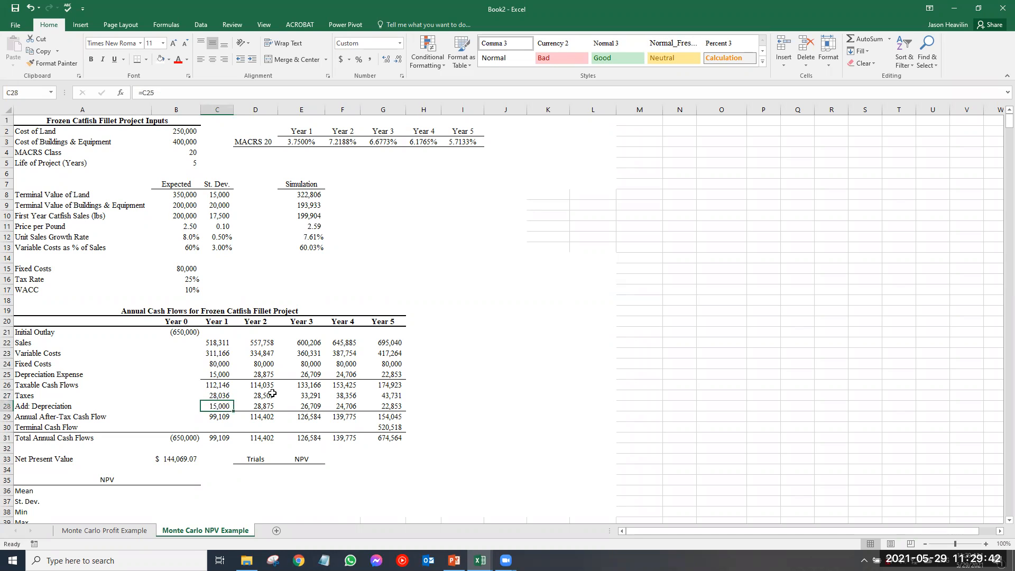
drag(211, 345, 412, 450)
click(8, 438)
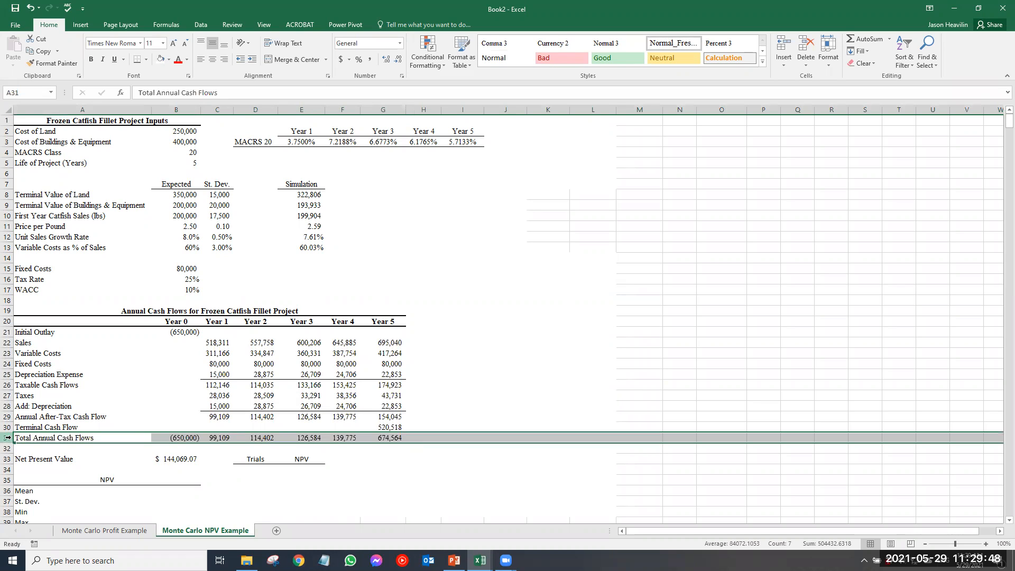
click(217, 340)
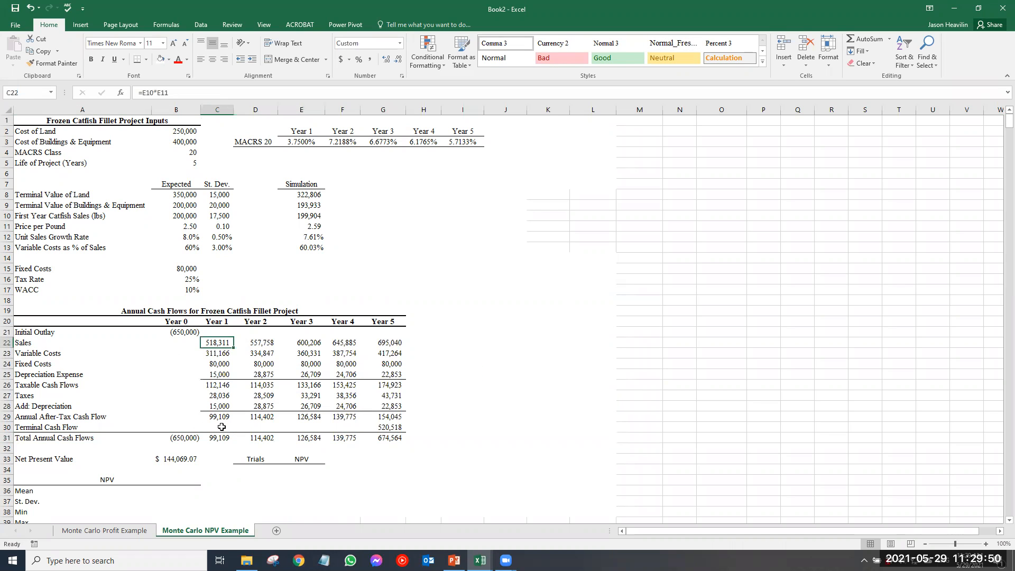
- Examine the total annual cash flows in B31:G31 and the NPV formula in B33, and recalculate the sheet for a new random trial
drag(179, 439, 402, 440)
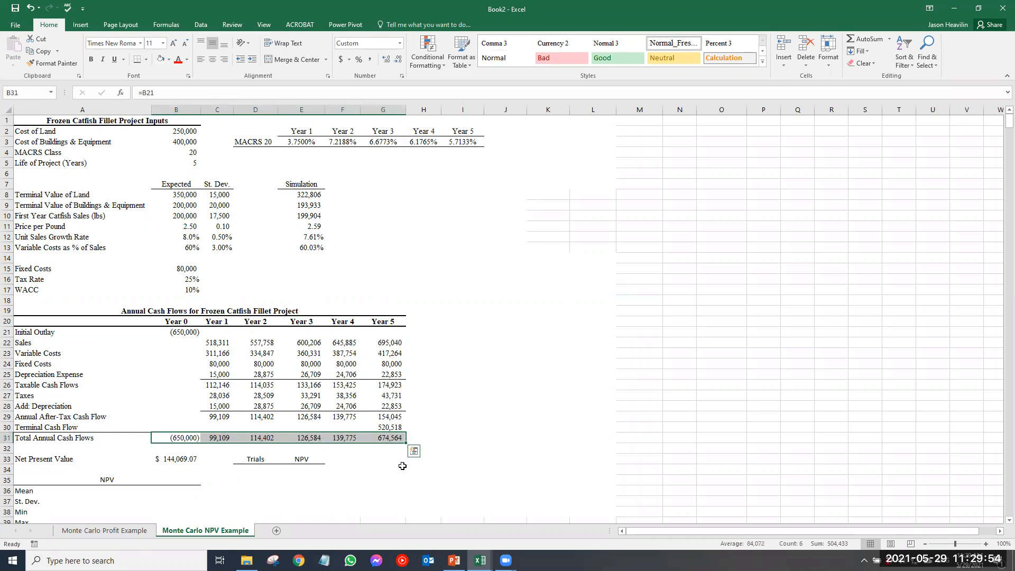
click(160, 459)
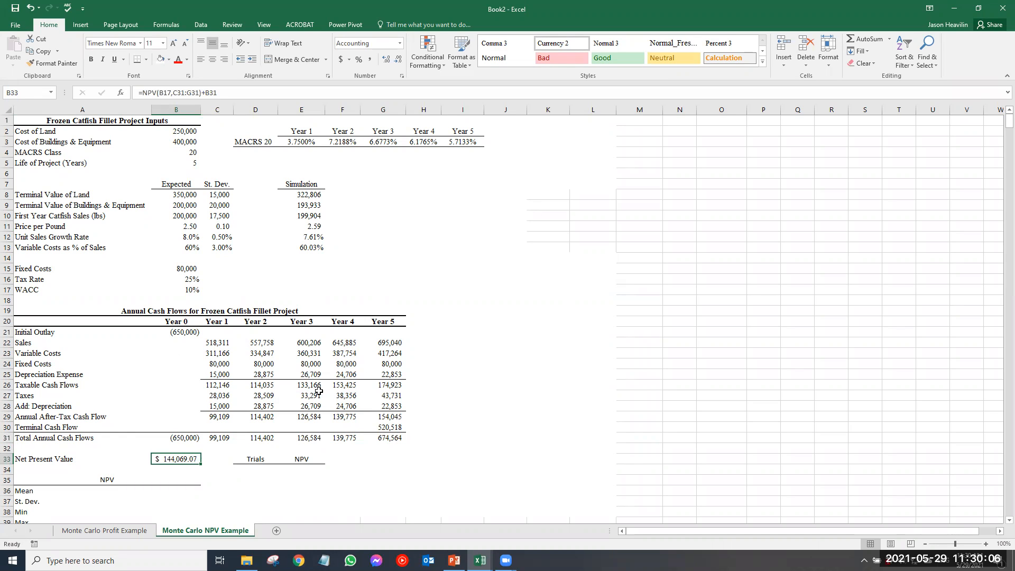
key(F9)
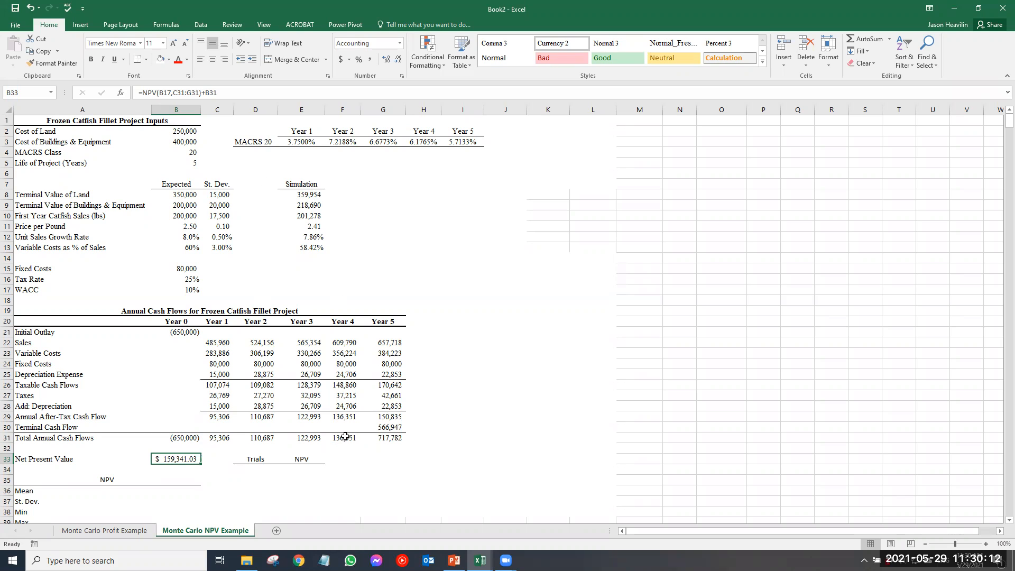
- Examine the Year 1 cash flow formulas from sales in C22 down through C29
click(217, 343)
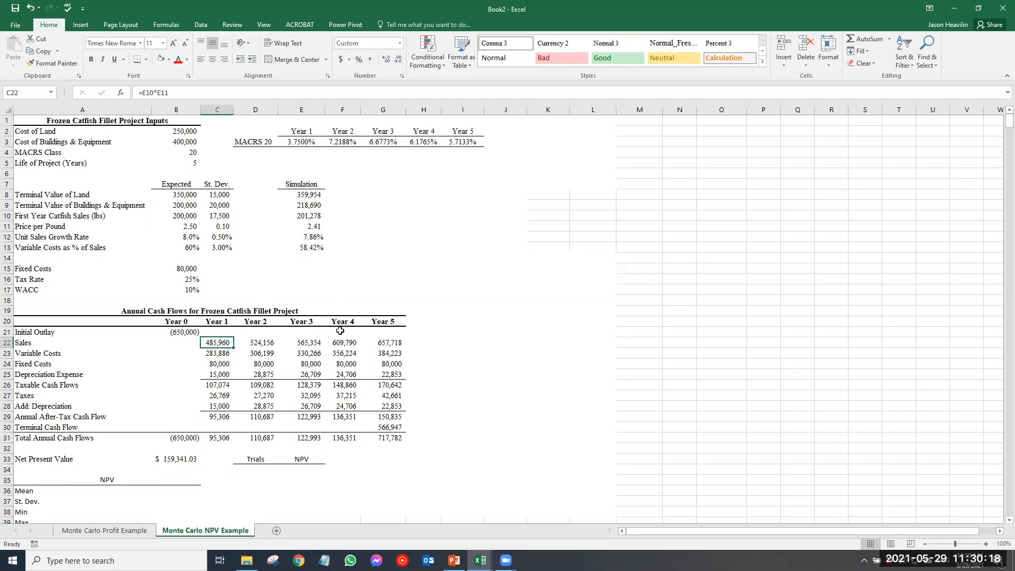
key(Down)
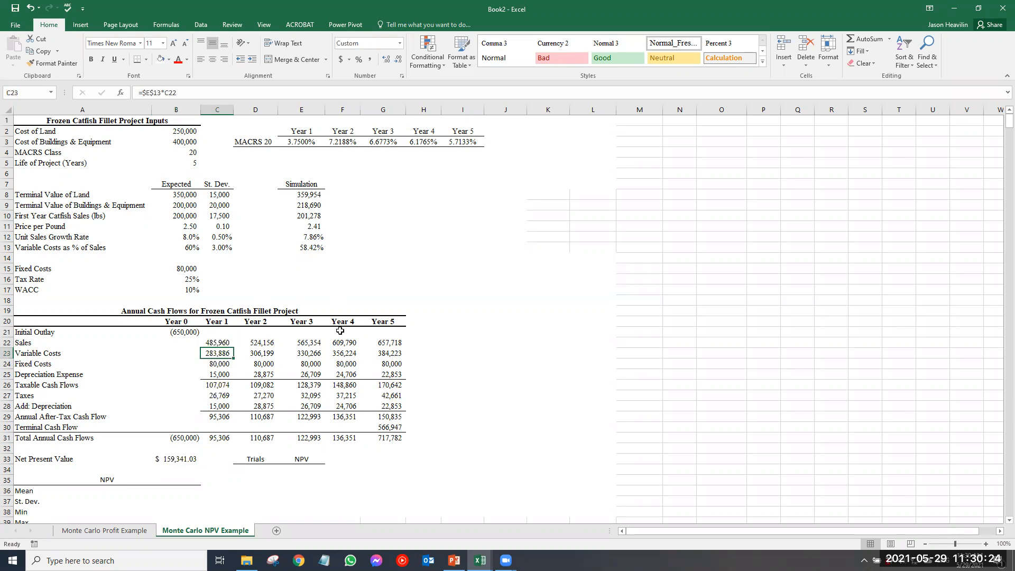
key(Down)
key(Down)
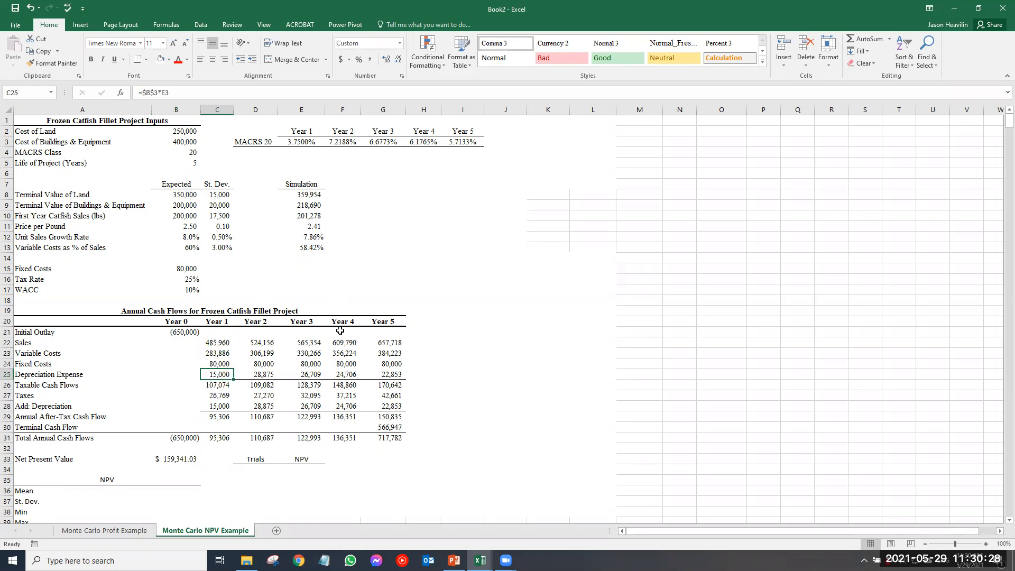
key(Down)
key(Down)
key(Down)
key(Down)
- Return to Year 1 sales and recheck the variable cost, depreciation, tax and after-tax cash flow formulas in column C
key(Up)
key(Up)
key(Up)
key(Up)
key(Up)
key(Up)
key(Up)
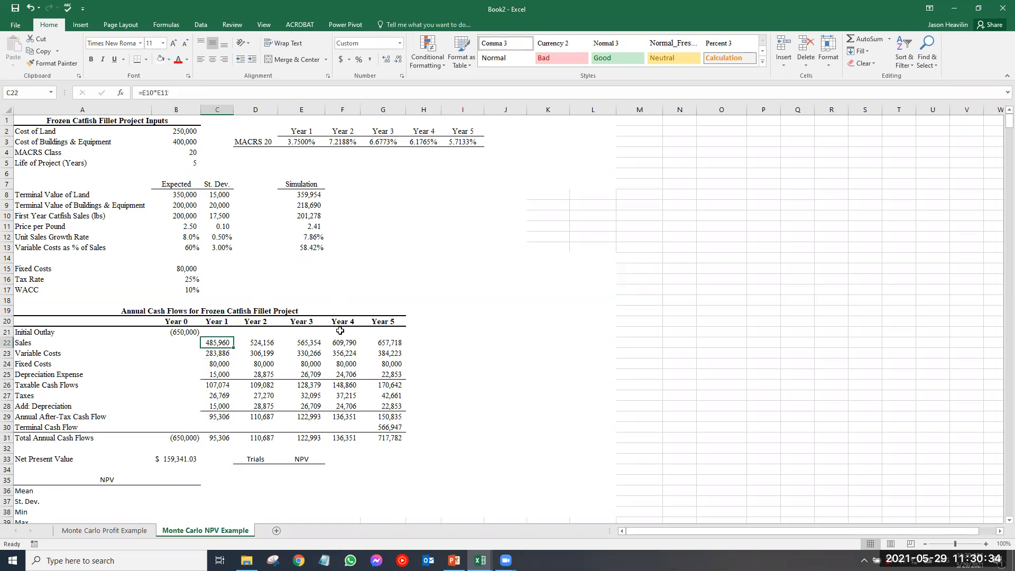
key(Down)
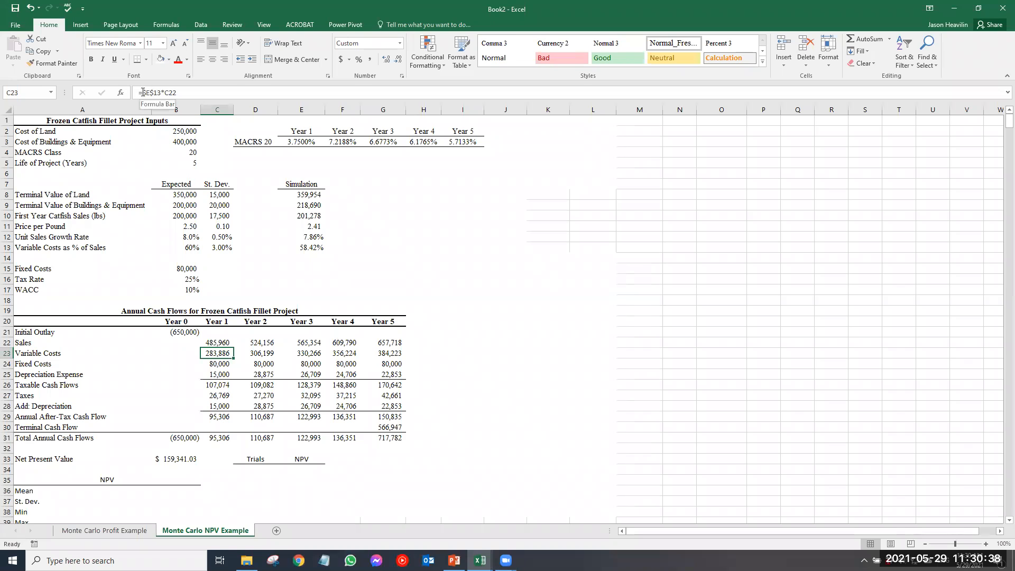
key(Down)
key(Down)
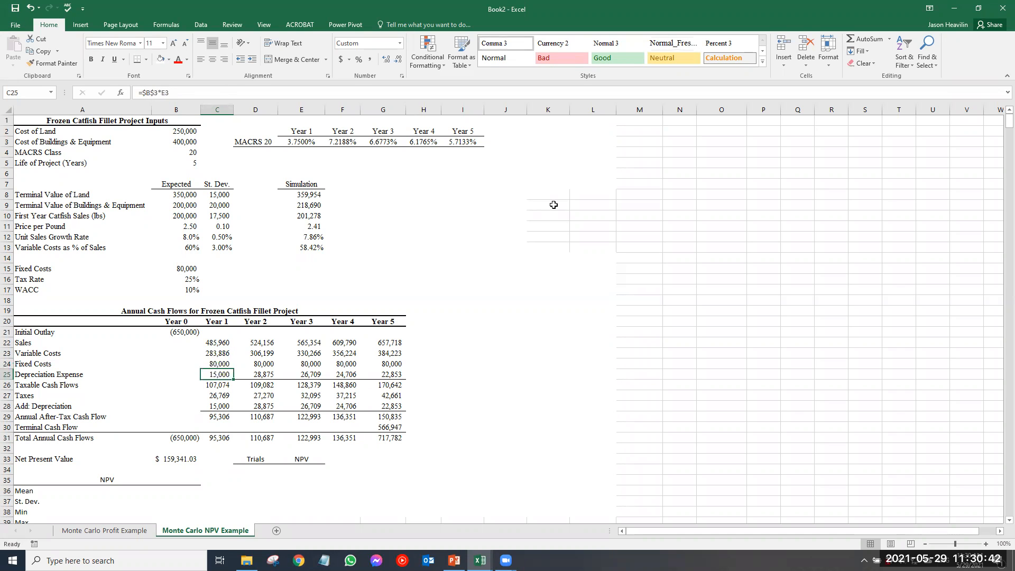
key(Down)
key(Down)
key(Down)
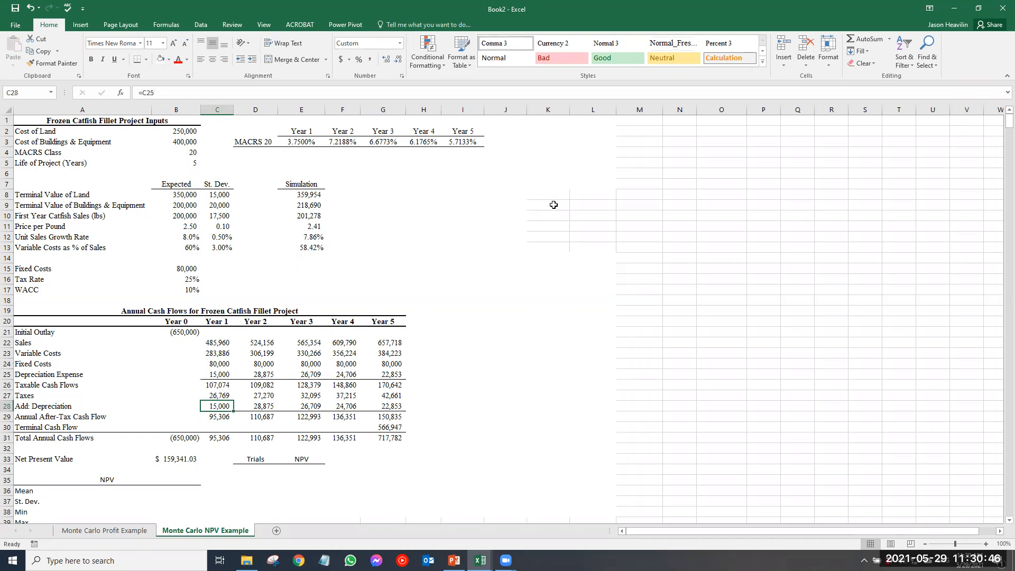
key(Down)
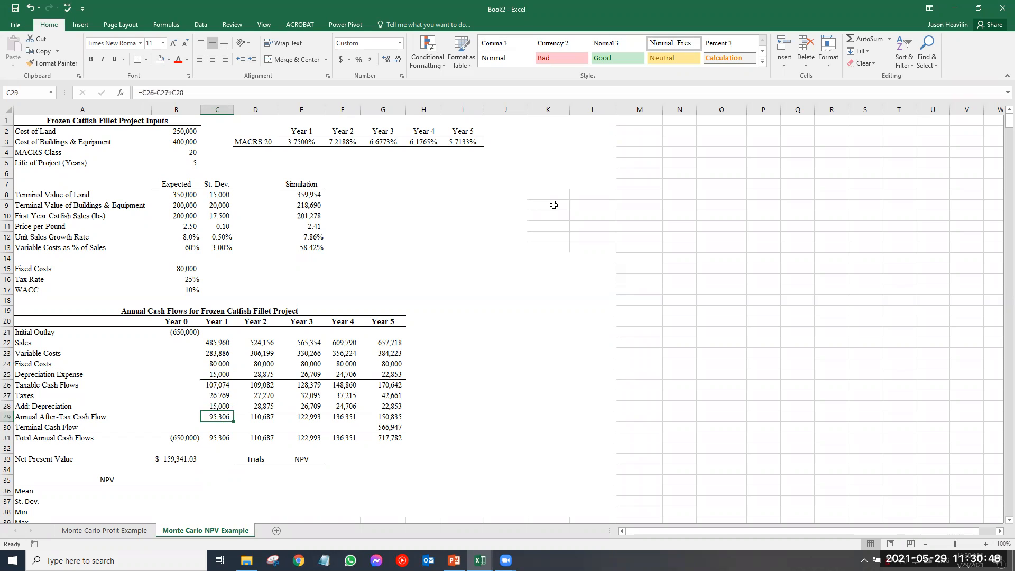
- Examine the Year 2 formulas from sales growth in D22 down to the after-tax cash flow in D29
click(264, 341)
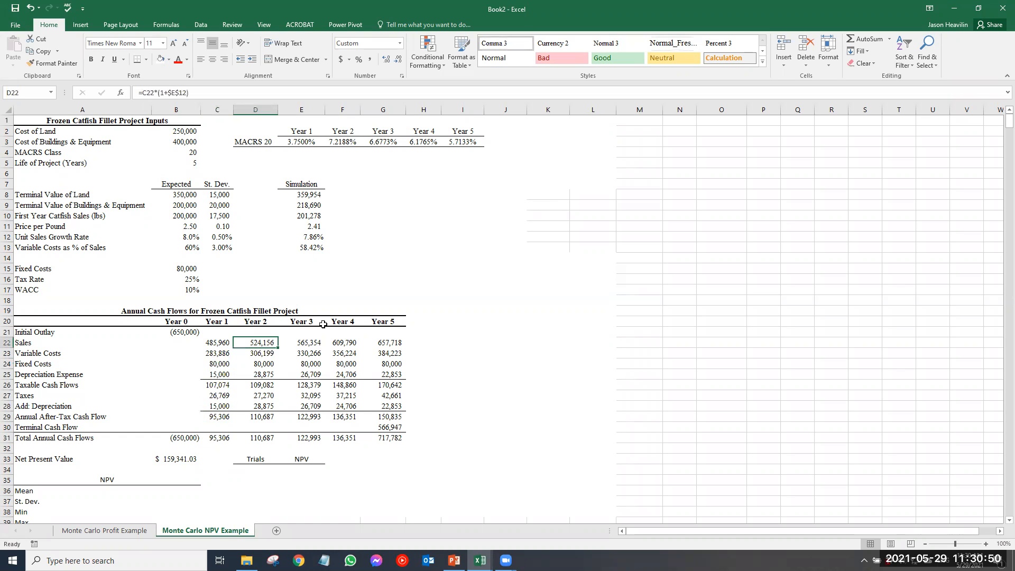
key(Down)
key(Down)
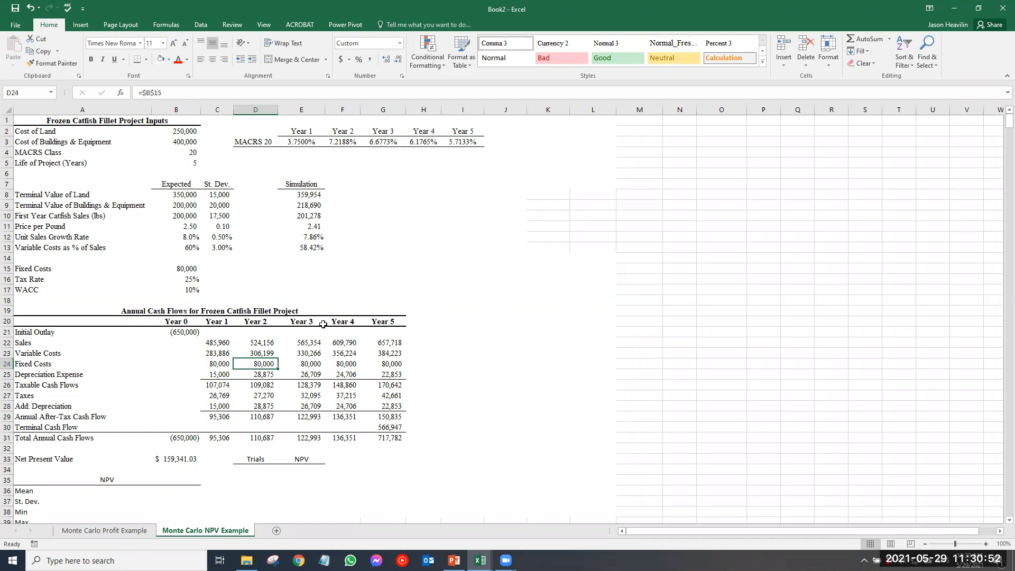
key(Down)
key(Down)
key(Down)
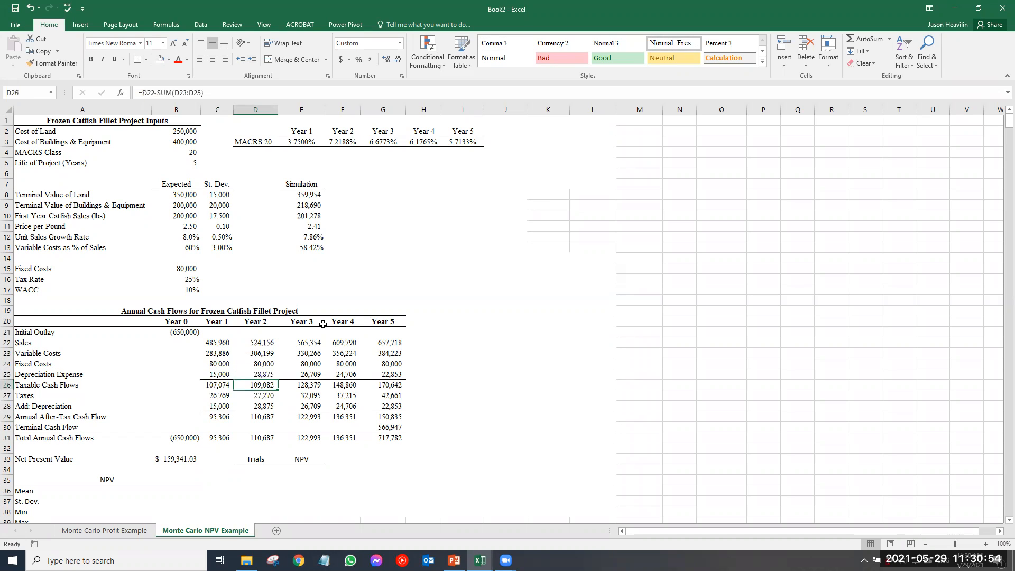
key(Down)
key(Down)
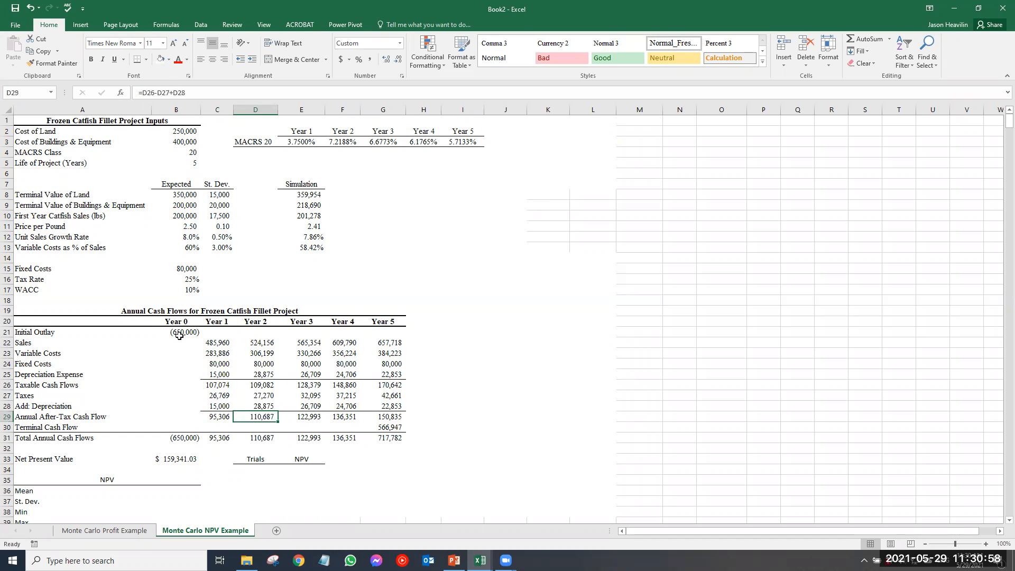
- Inspect which cells the Year 0 initial outlay formula in B21 references, leaving the formula as is
click(178, 333)
click(182, 94)
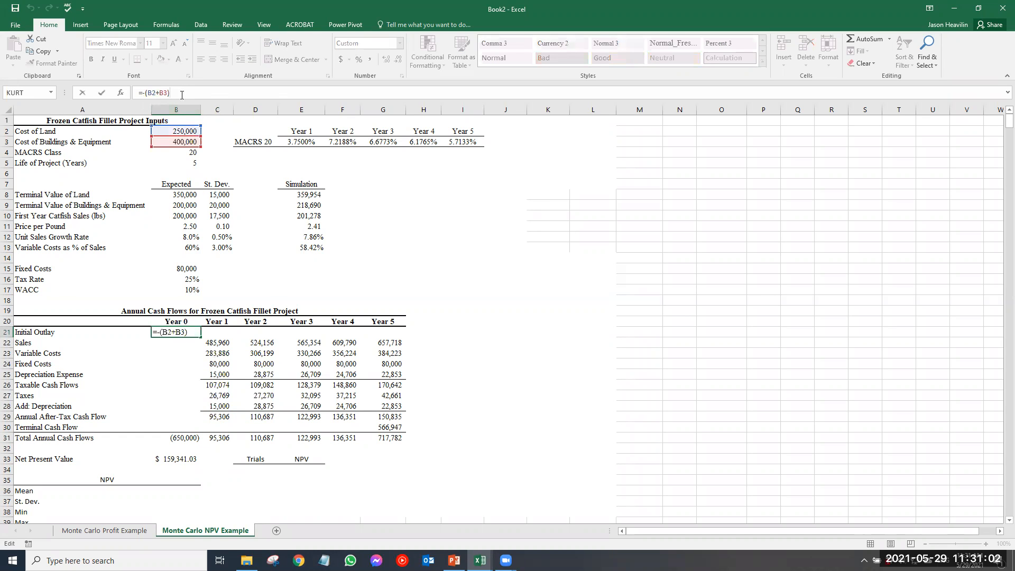
key(Escape)
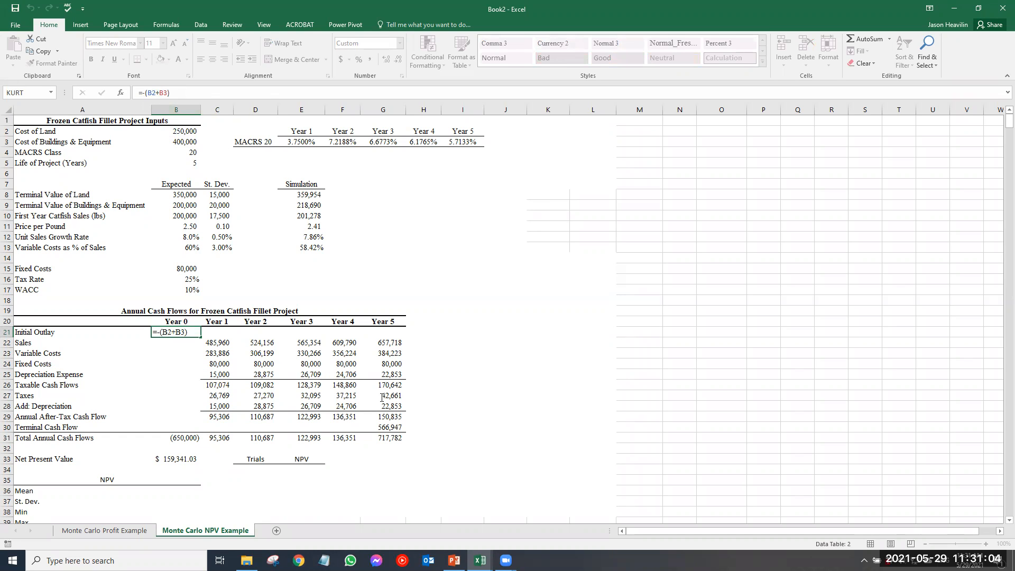
- Inspect which cells the Year 5 terminal cash flow formula in G30 references, keeping the formula as is
click(394, 429)
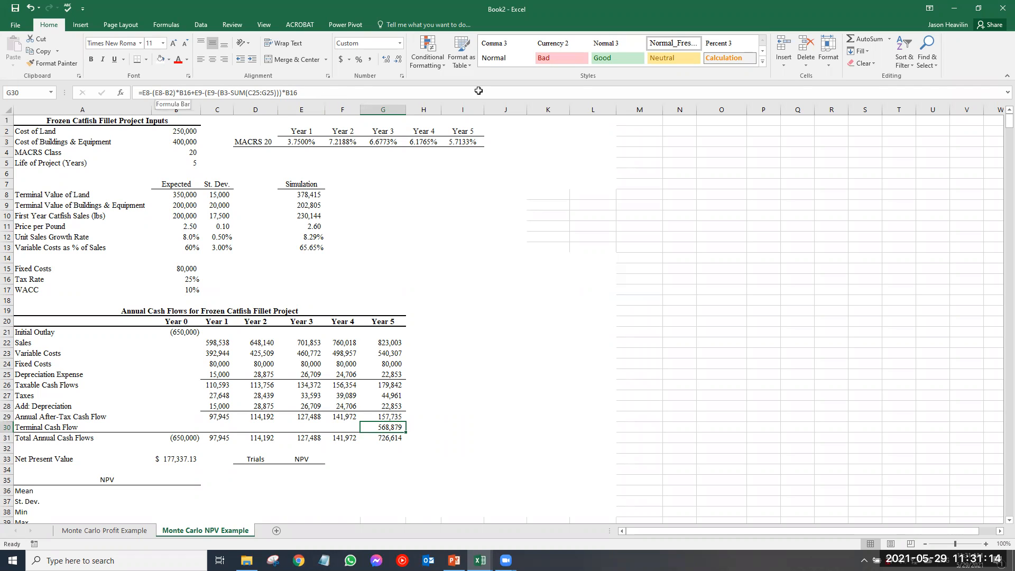
click(311, 92)
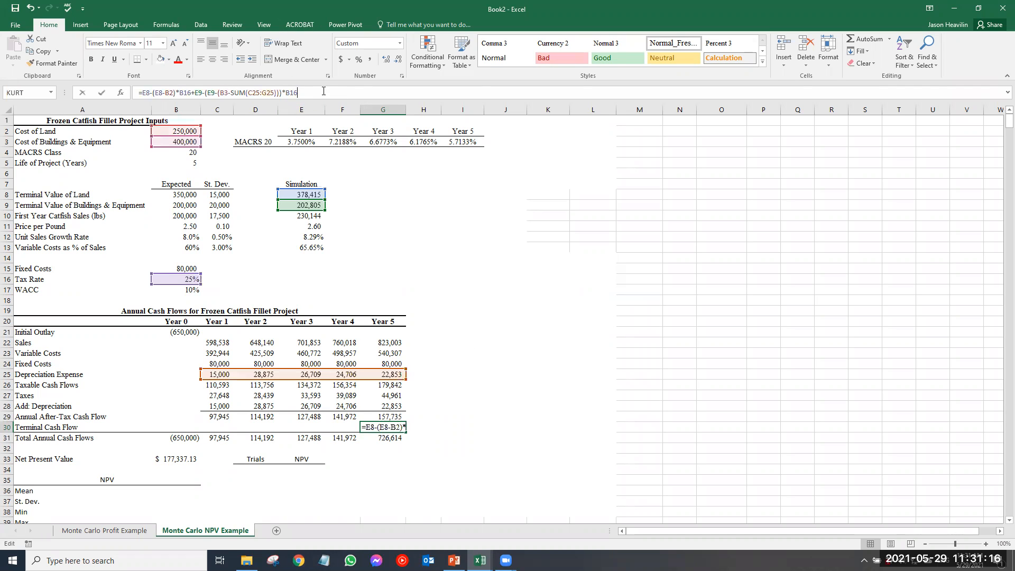
key(Return)
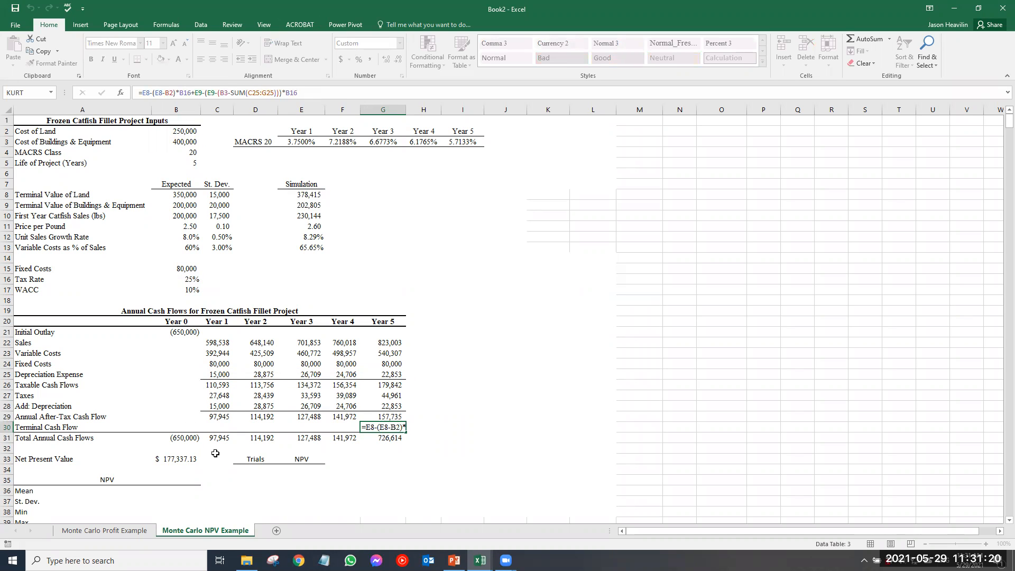
- Examine the total annual cash flow formulas across row 31, from Year 0 in B31 to Year 5 in G31
click(187, 437)
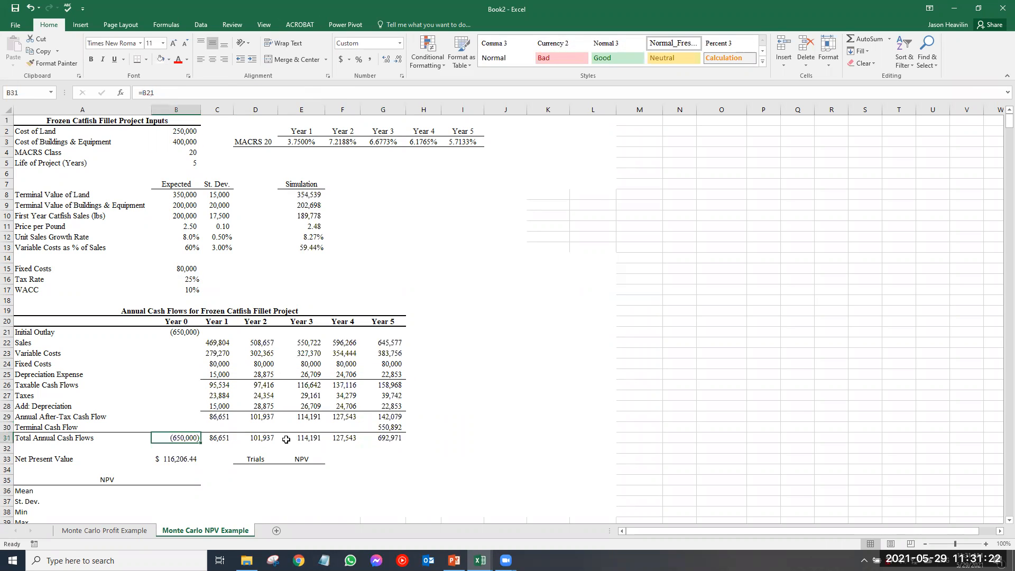
key(Right)
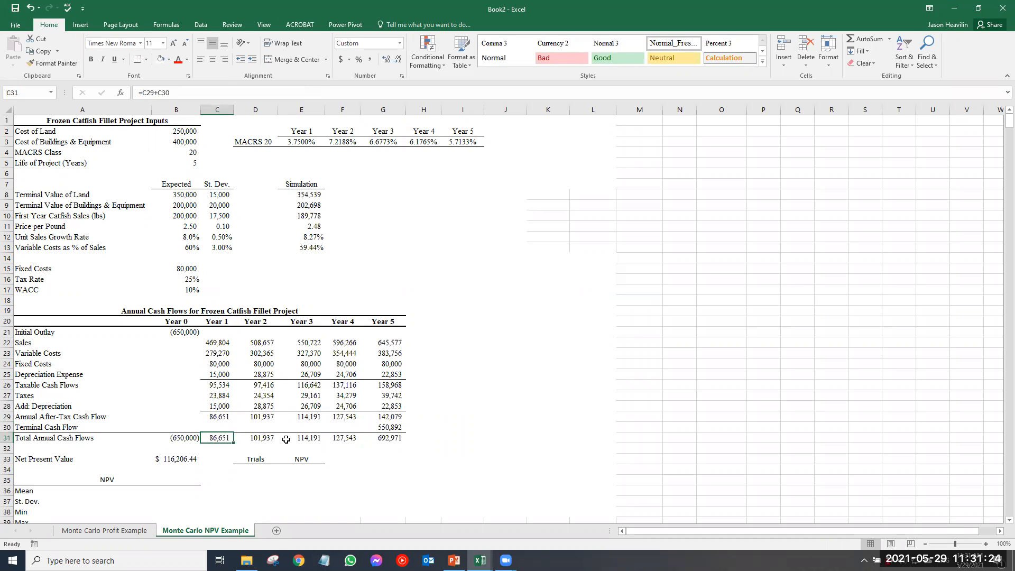
key(Right)
key(Right)
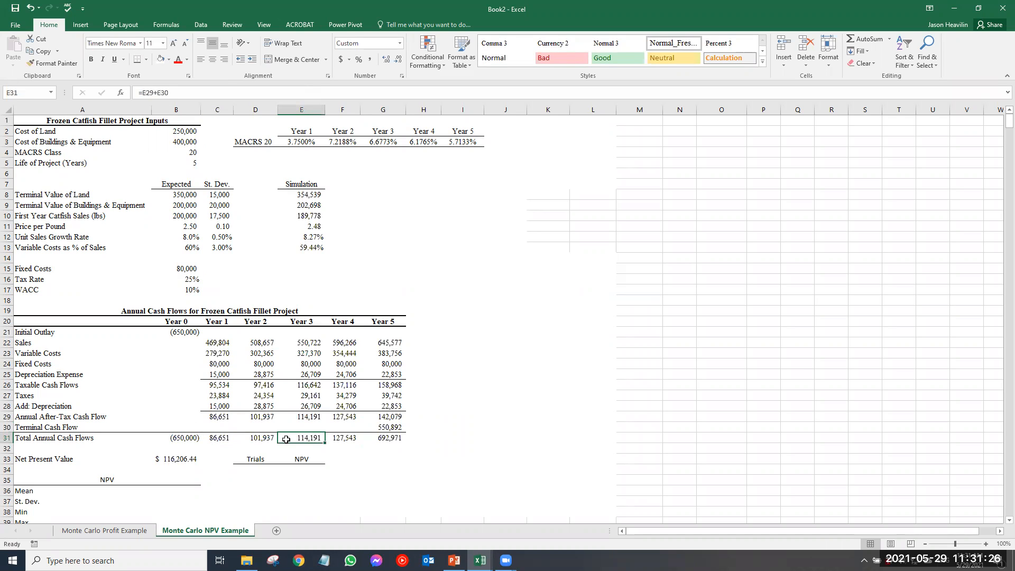
key(Right)
key(Right)
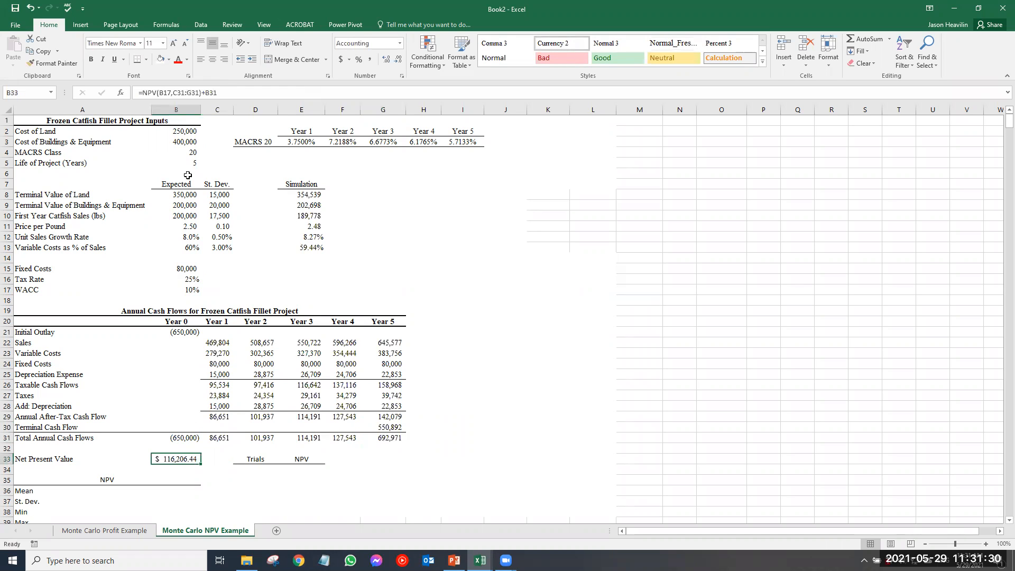
- Inspect which cells the net present value formula in B33 references, then look over the NPV statistics table below it
double_click(185, 460)
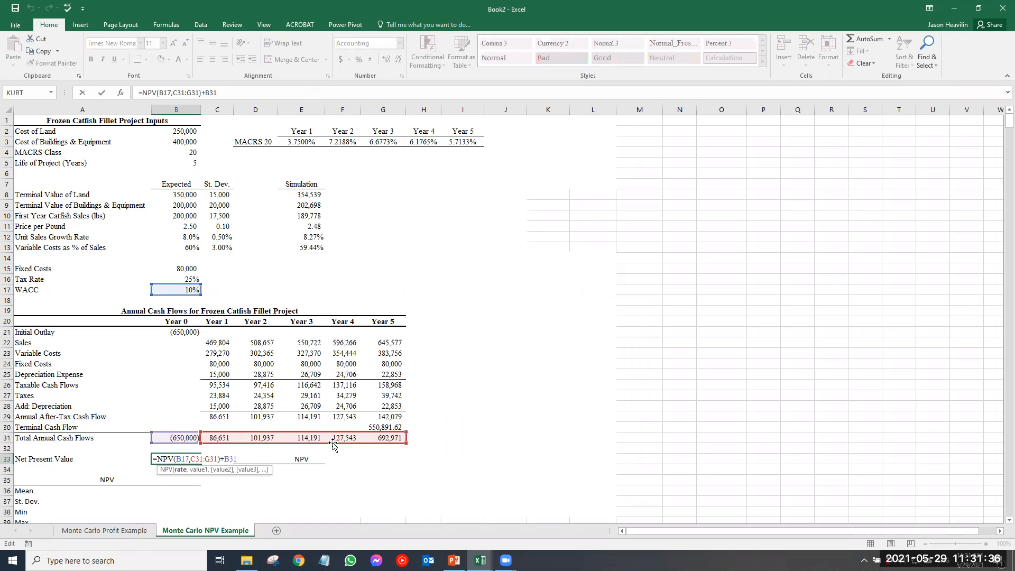
key(Return)
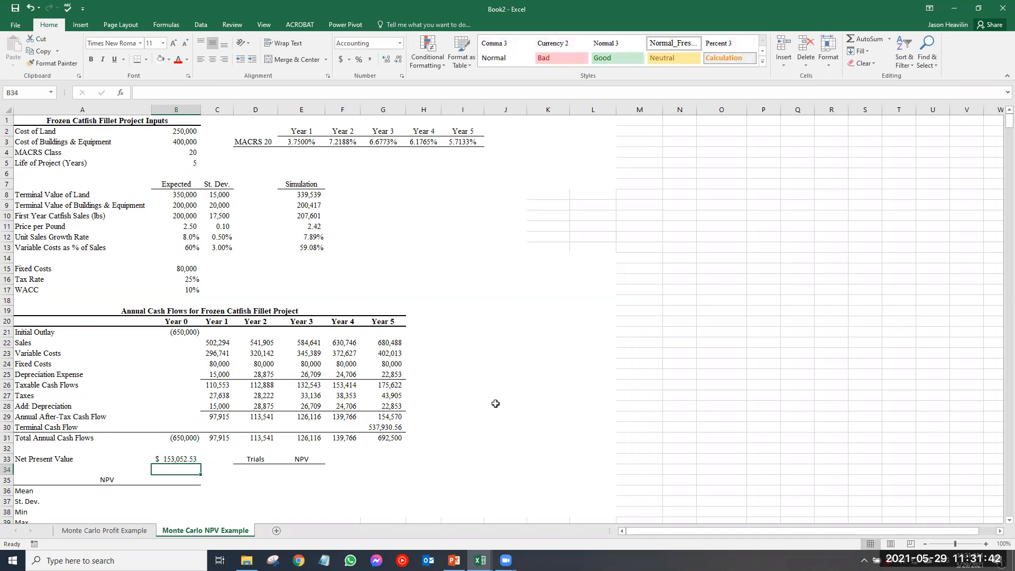
scroll(490, 402, down, 1)
scroll(491, 401, down, 1)
scroll(497, 399, down, 1)
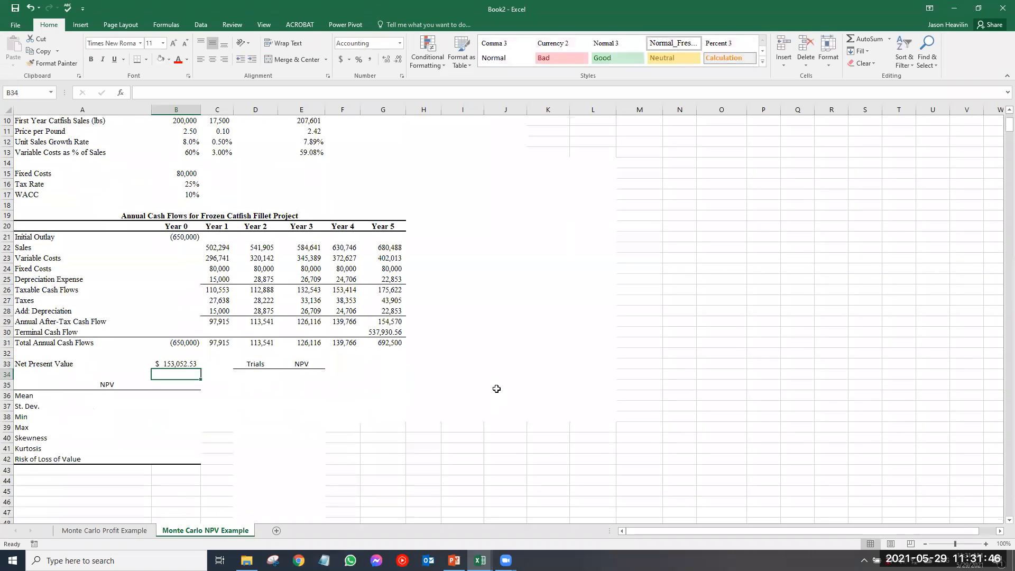
scroll(497, 388, up, 3)
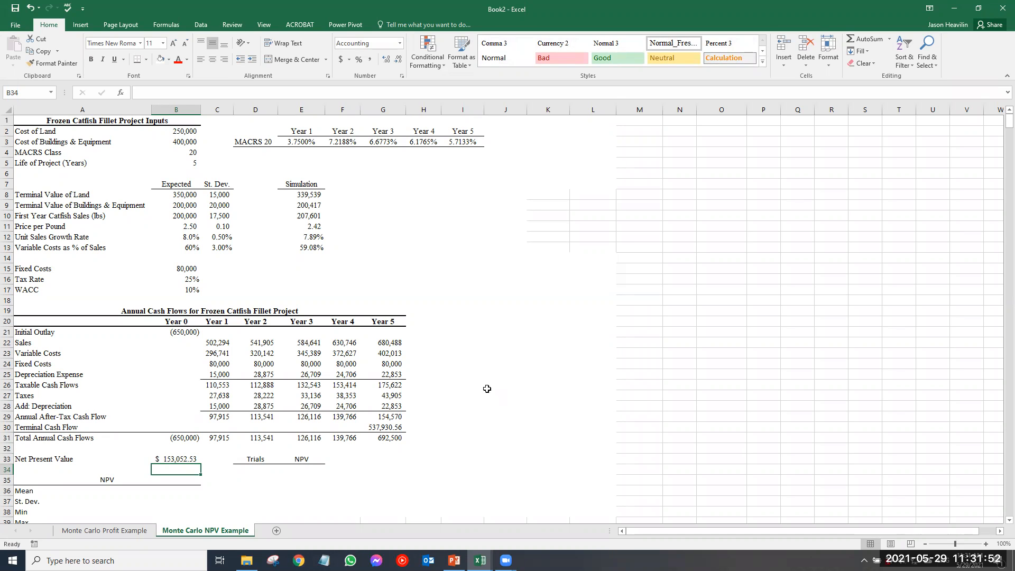
- Trace the link from the simulated inputs in E8:E13 through the annual cash flows to the net present value in B33
click(267, 468)
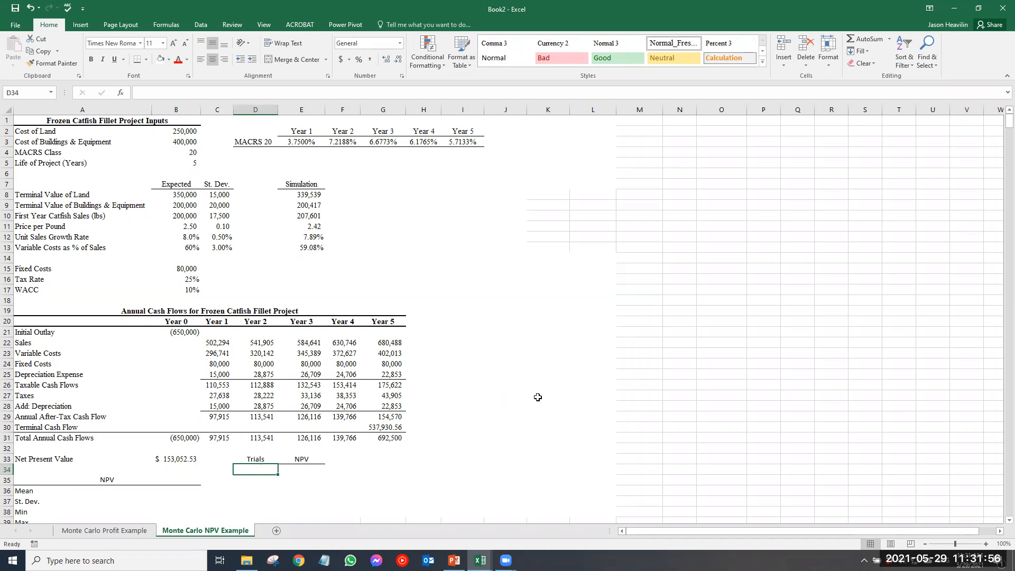
scroll(320, 428, down, 1)
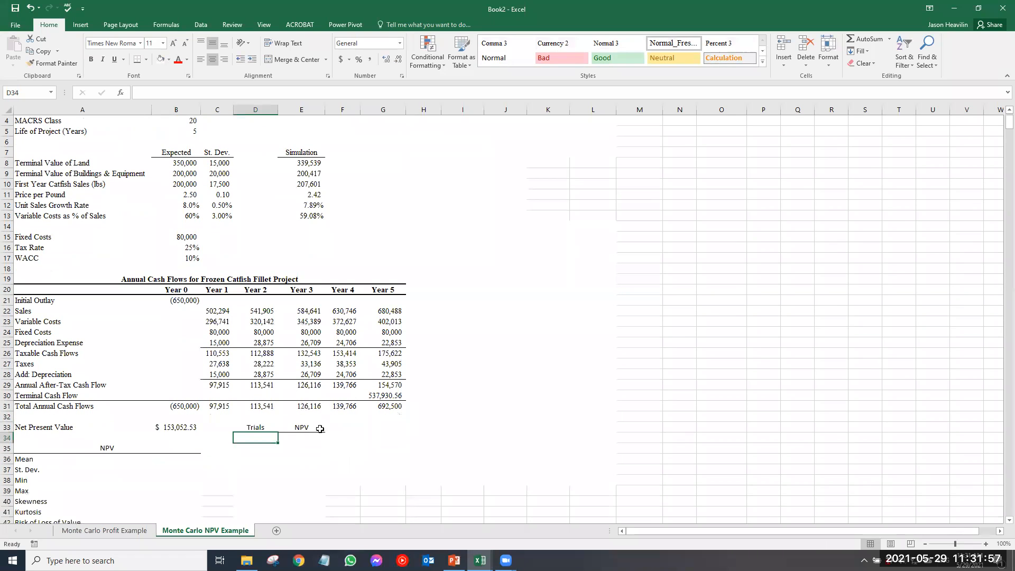
click(174, 426)
drag(315, 159, 313, 216)
drag(222, 315, 388, 408)
click(174, 426)
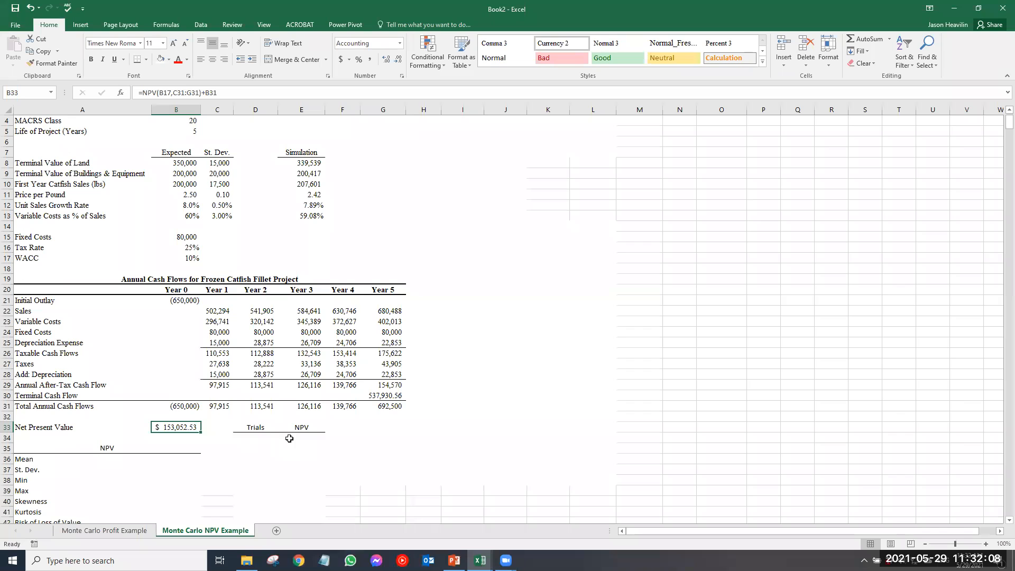
- Enter 1 as the first trial number in D34
click(243, 439)
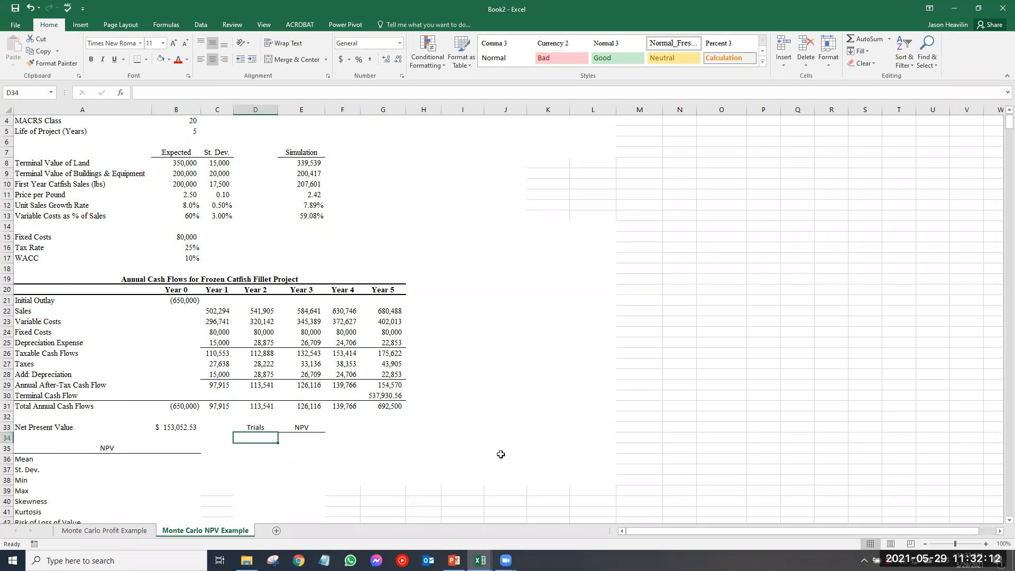
text(1)
key(Tab)
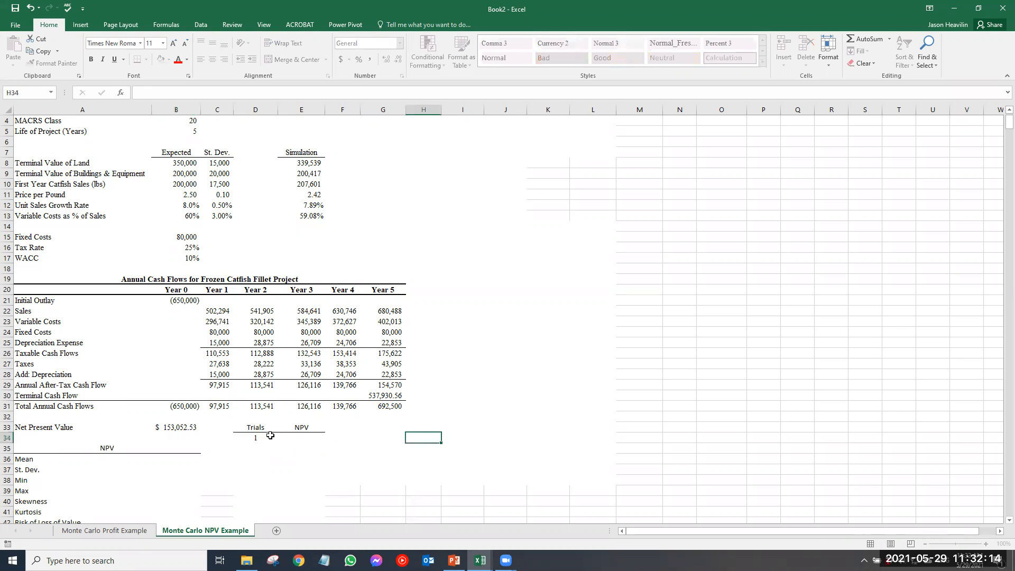
- Fill a linear series down the Trials column from D34 with a step value of 1 and a stop value of 1000
click(266, 438)
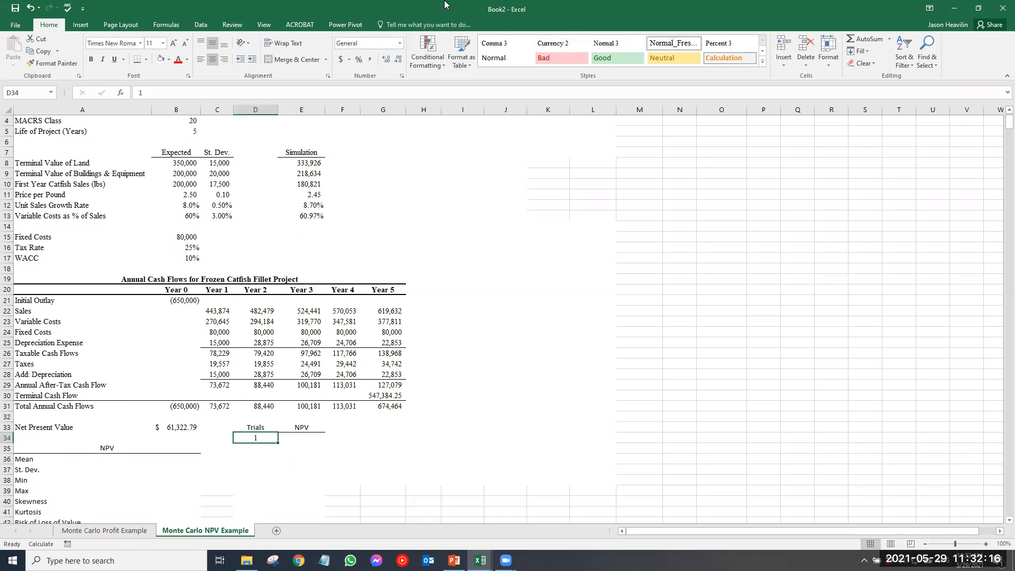
click(861, 51)
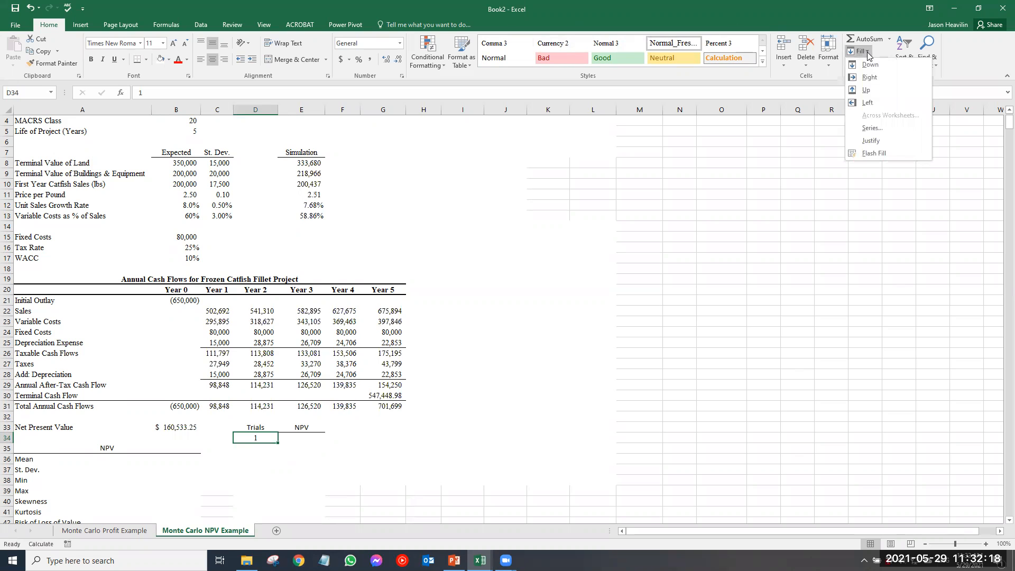
click(871, 127)
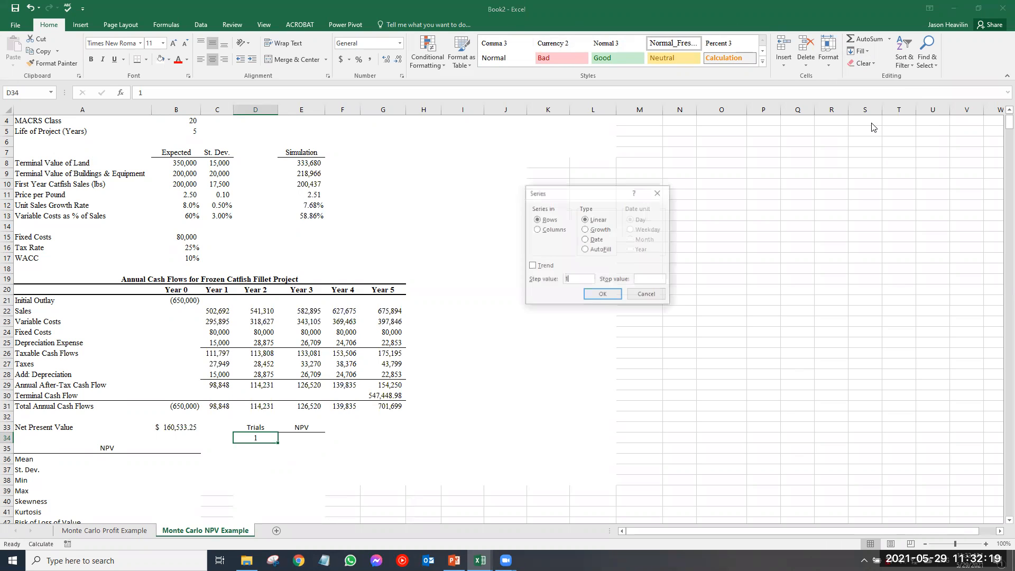
click(536, 230)
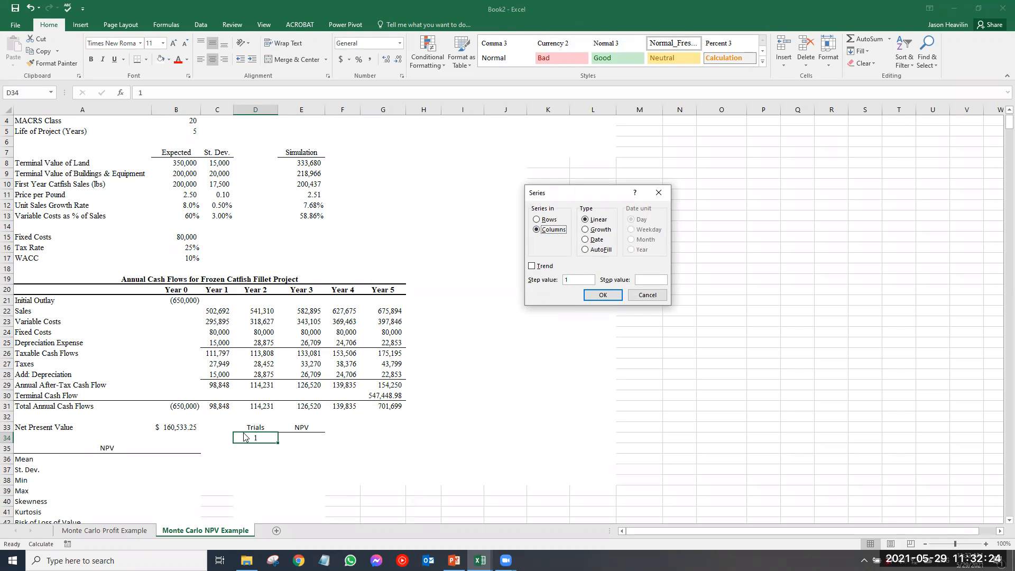
click(659, 281)
click(603, 294)
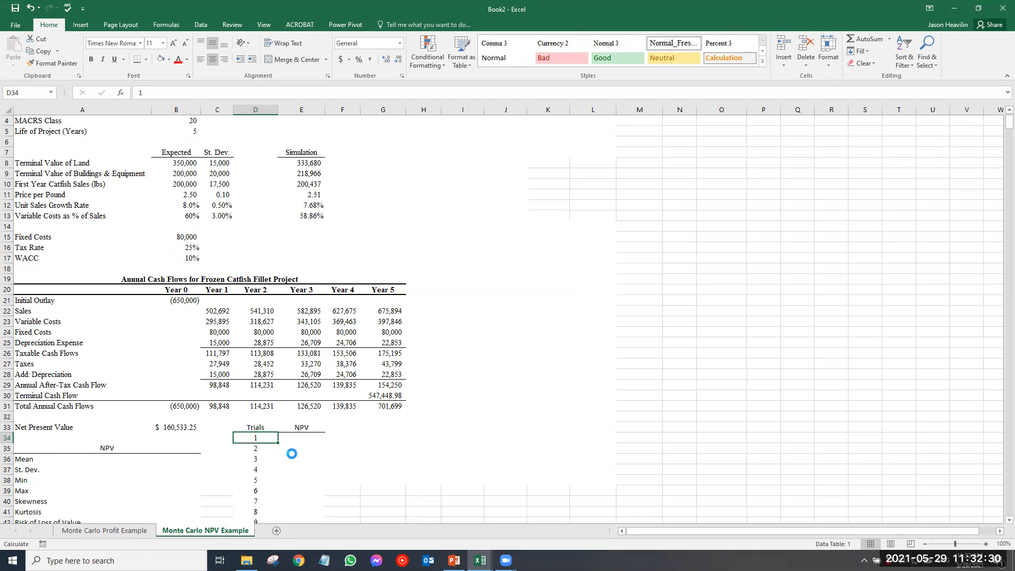
- Link the first trial's NPV in E34 to the net present value with the formula =B33
scroll(260, 452, down, 17)
scroll(259, 455, up, 9)
scroll(270, 458, up, 9)
scroll(381, 436, down, 2)
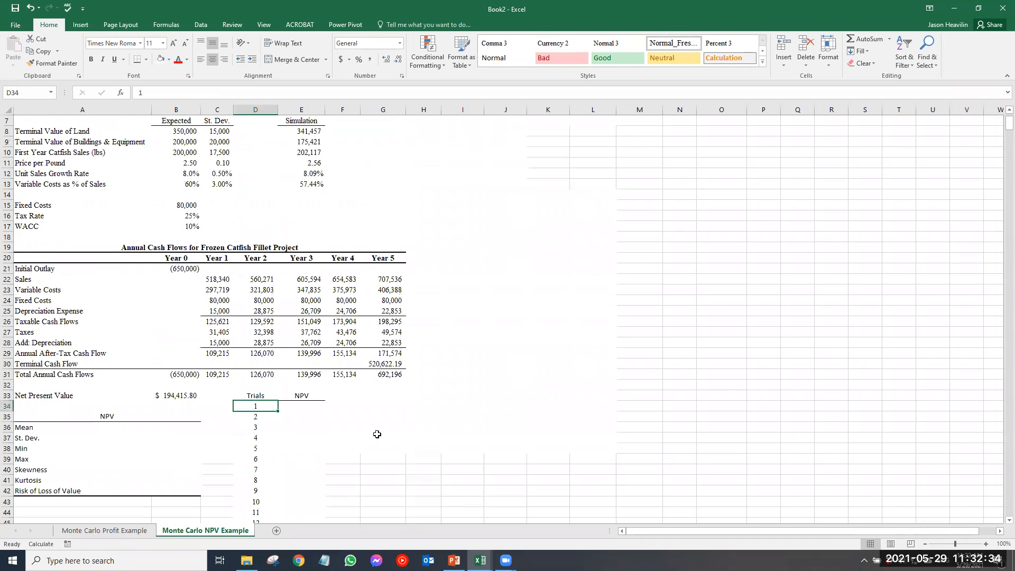
click(283, 407)
text(=)
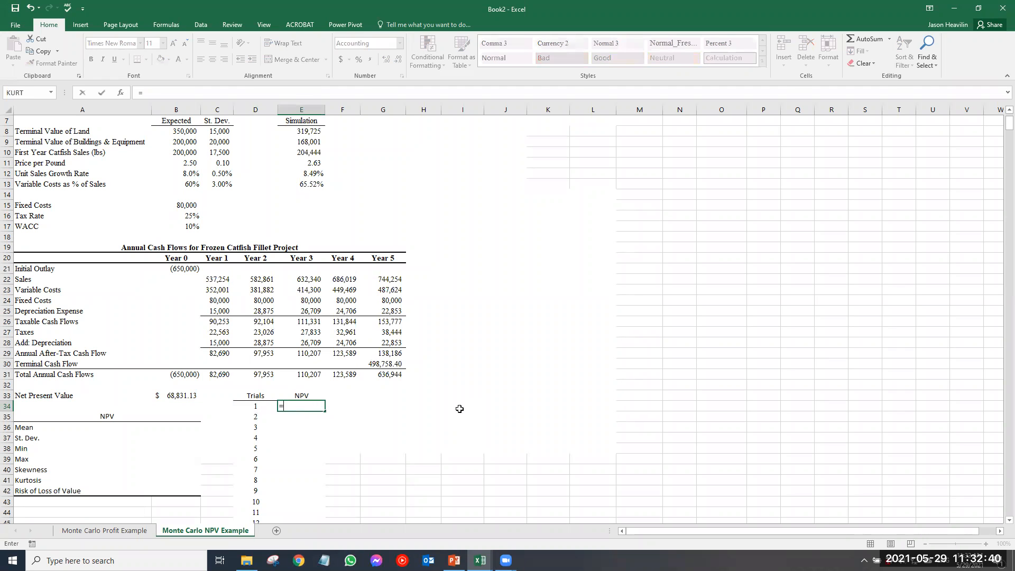
click(182, 397)
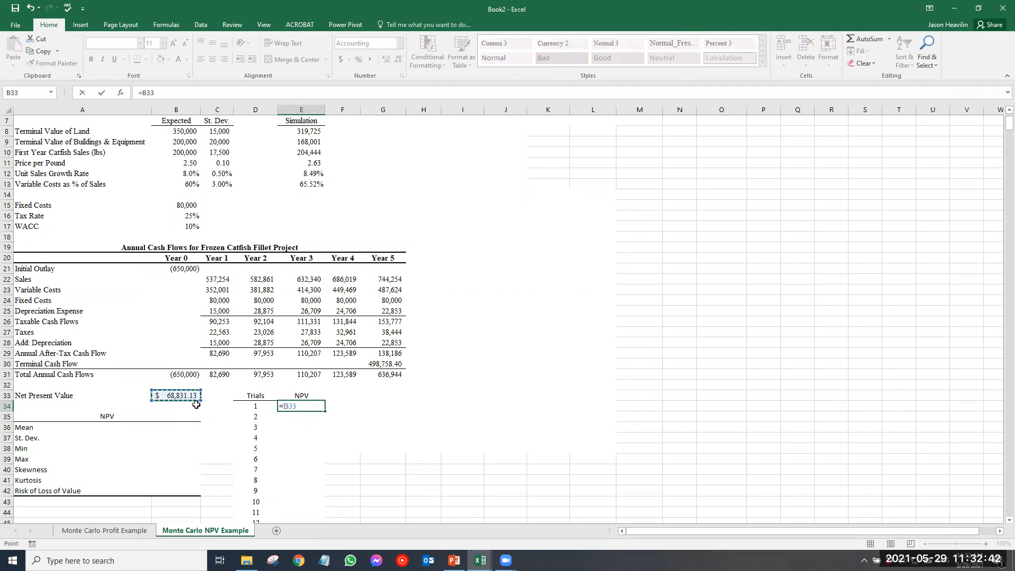
key(ctrl+Return)
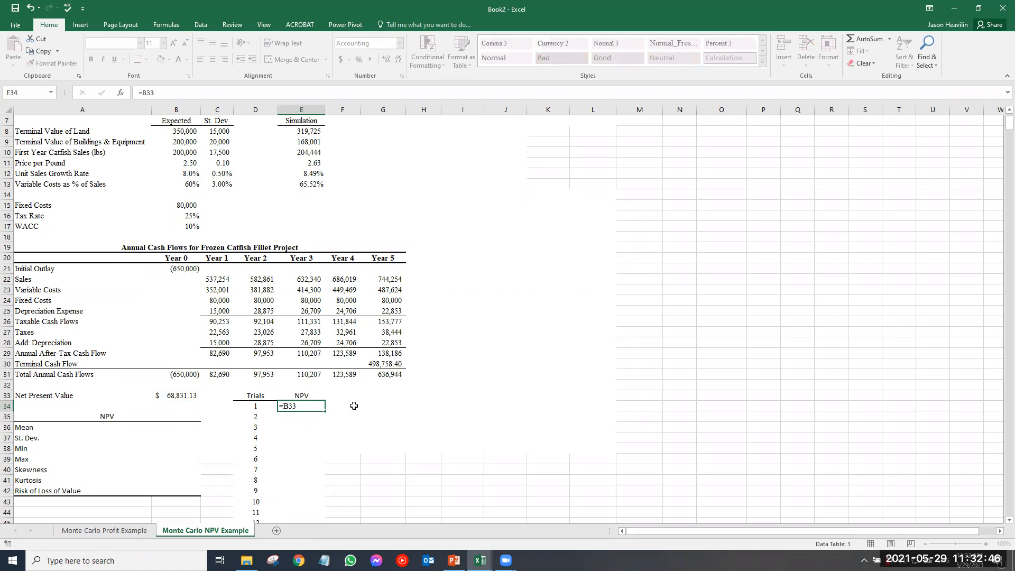
- Compare the formulas in B33 and E34, and recalculate the workbook to draw new simulated values
click(190, 396)
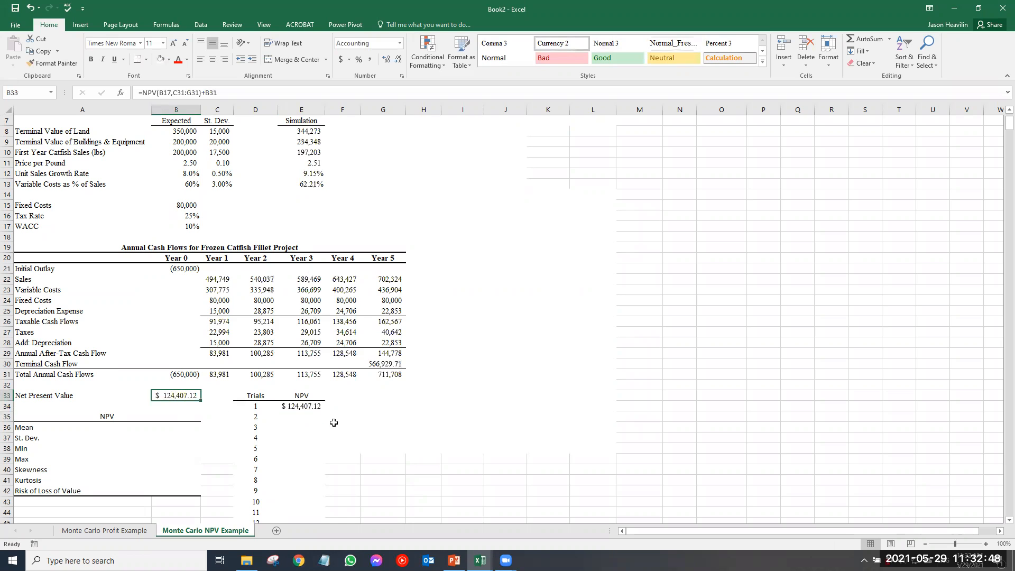
click(314, 404)
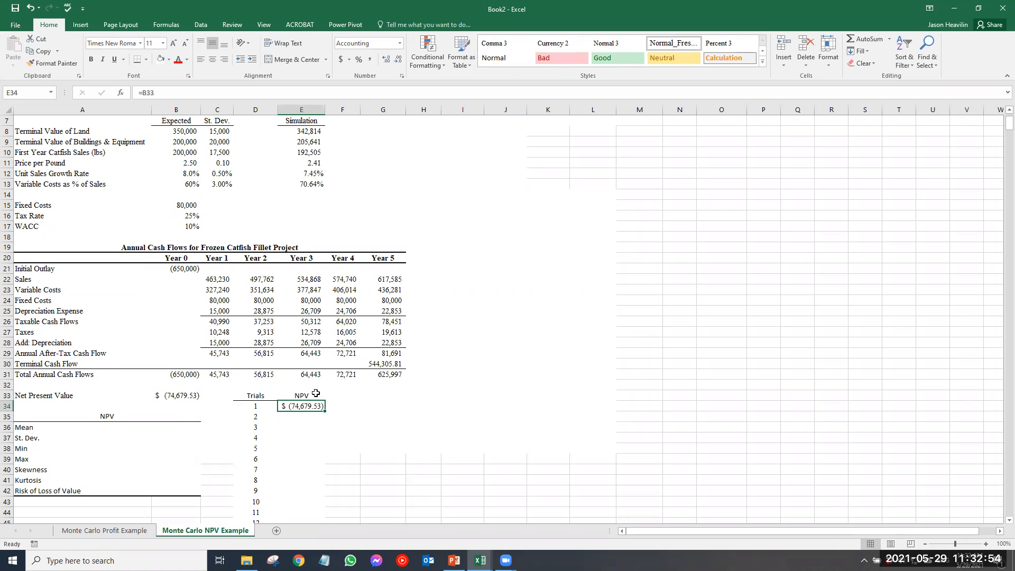
click(180, 26)
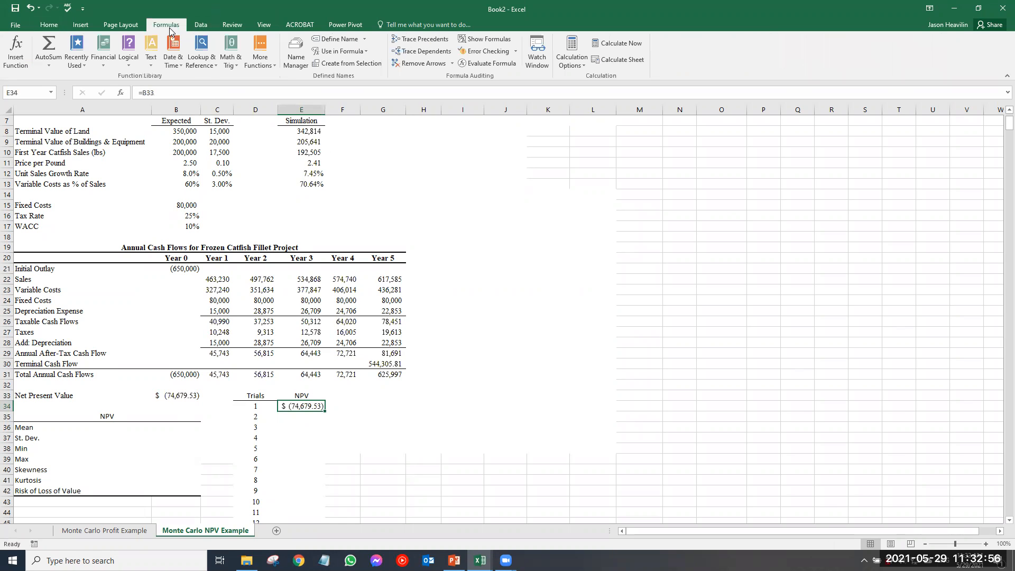
click(629, 45)
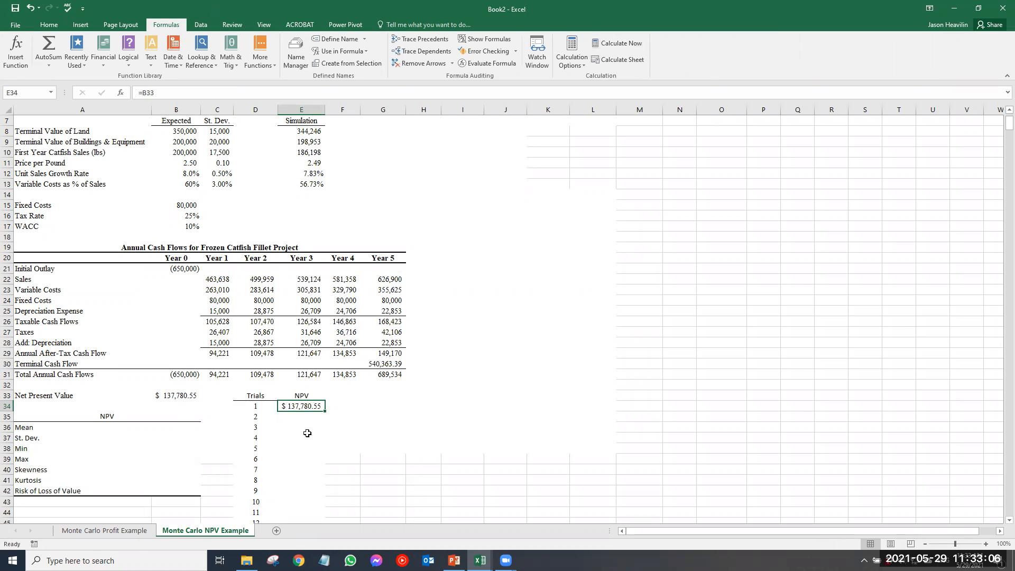
drag(256, 405, 286, 404)
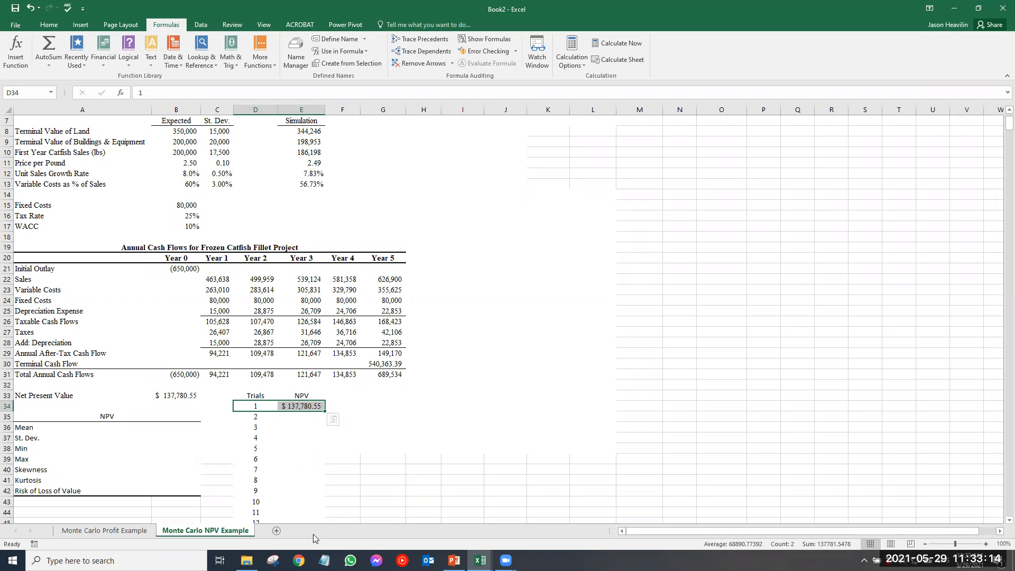
click(255, 434)
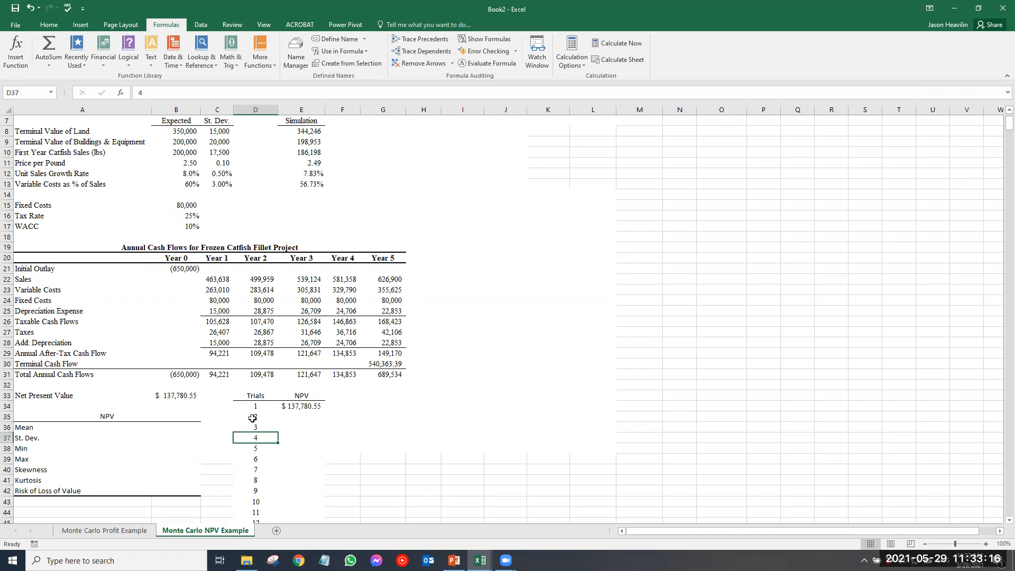
drag(256, 406, 287, 406)
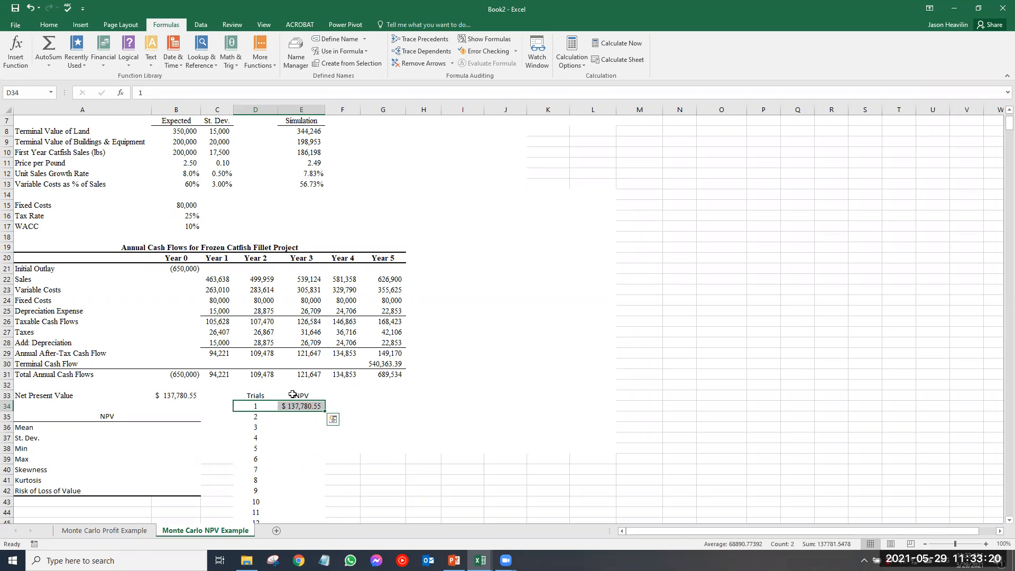
click(199, 25)
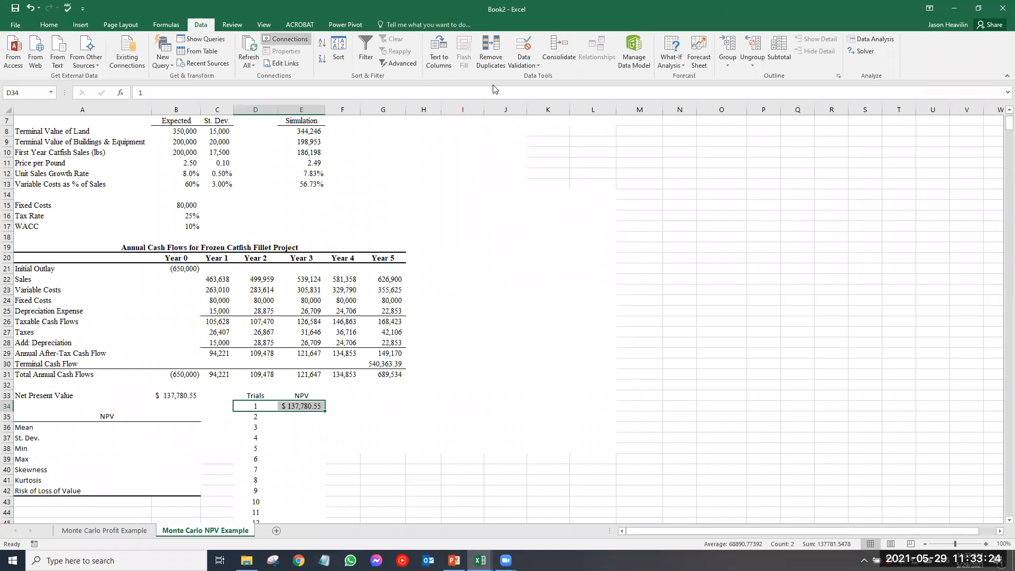
click(680, 69)
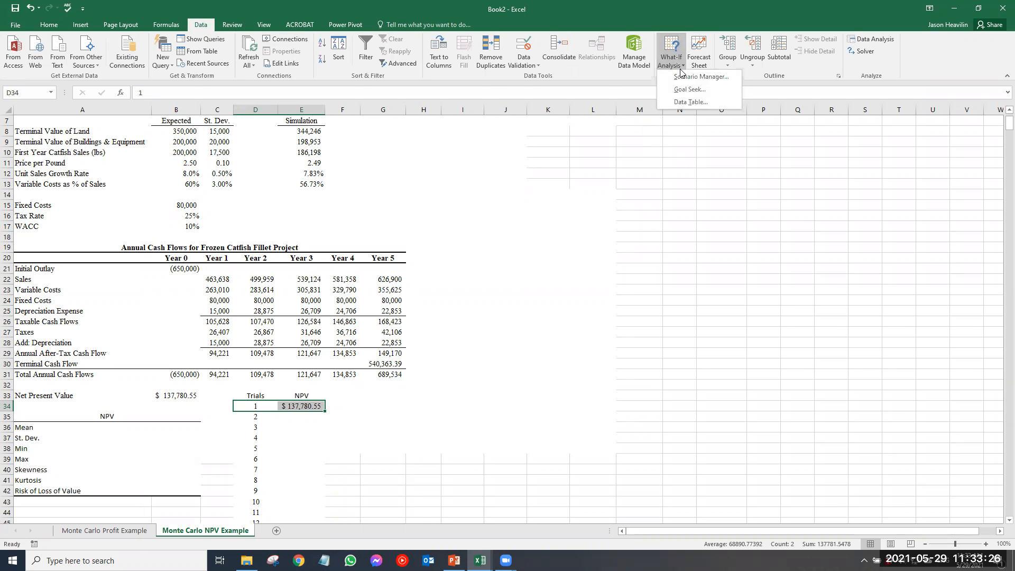
click(690, 103)
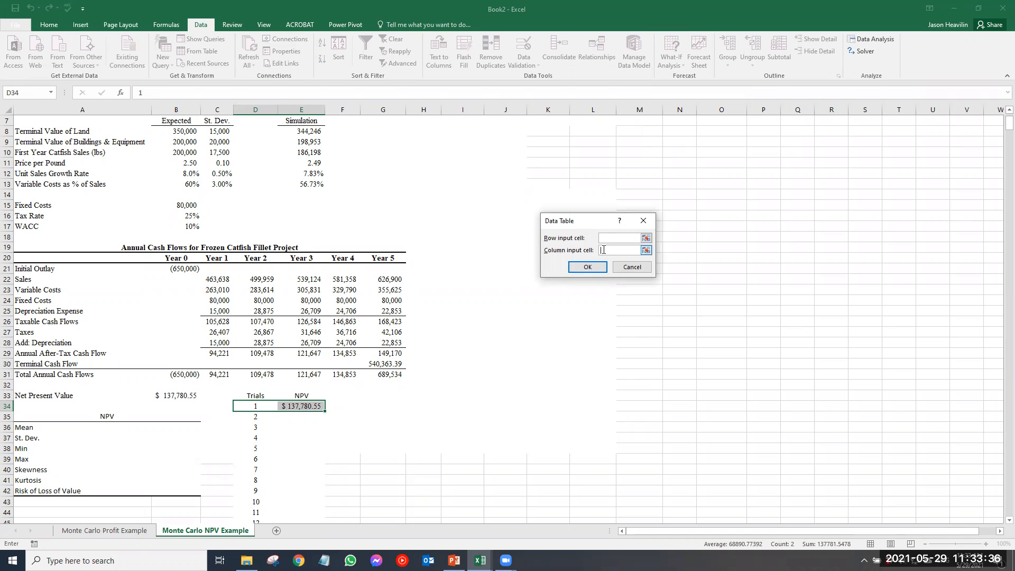
click(438, 404)
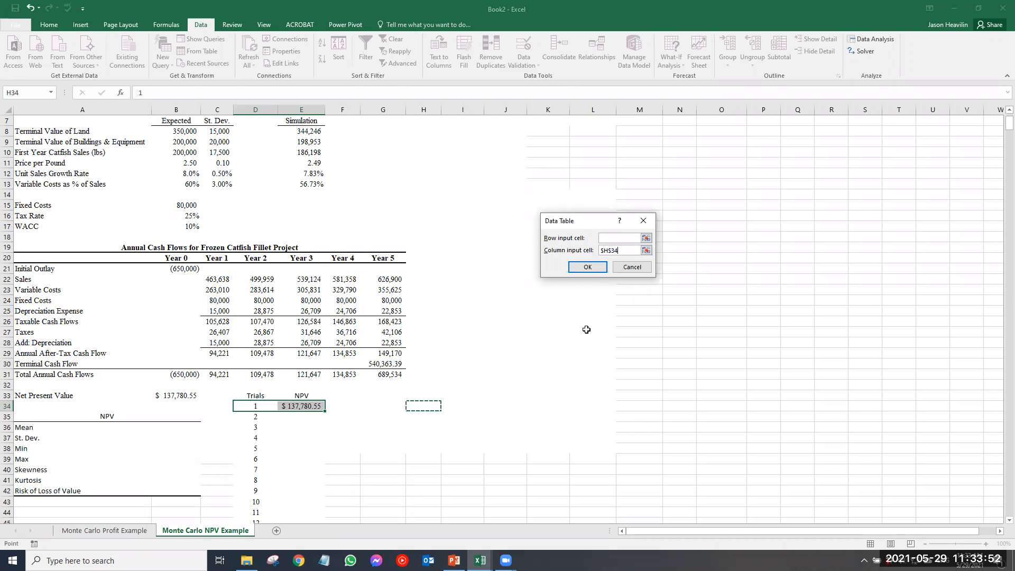
click(632, 267)
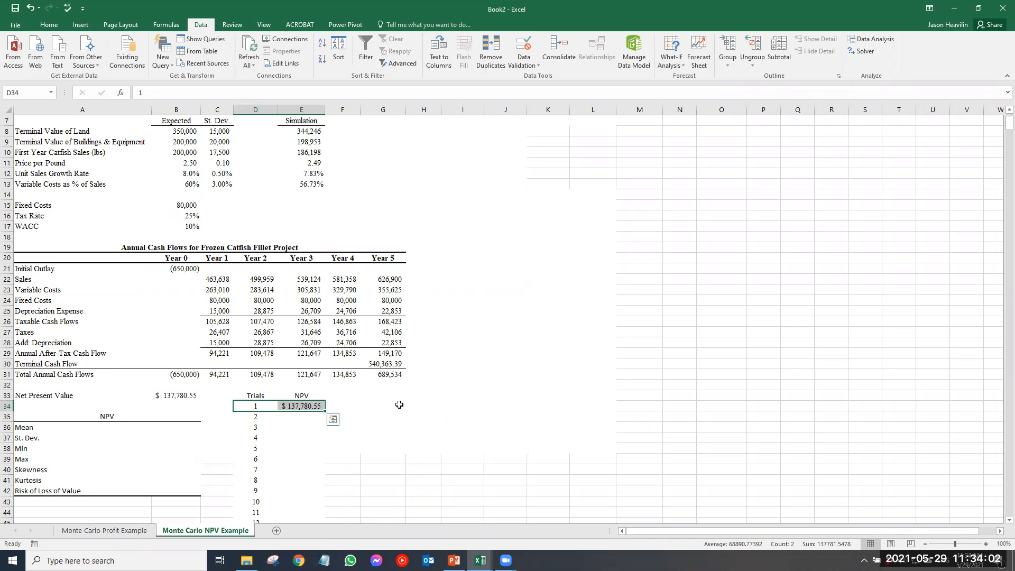
- Create a one-way data table over D34:E1033 using the blank cell I34 as the column input cell
mouse_move(270, 405)
mouse_down()
mouse_move(298, 513)
mouse_move(296, 431)
mouse_move(285, 407)
mouse_move(268, 406)
mouse_up()
key(ctrl+shift+Down)
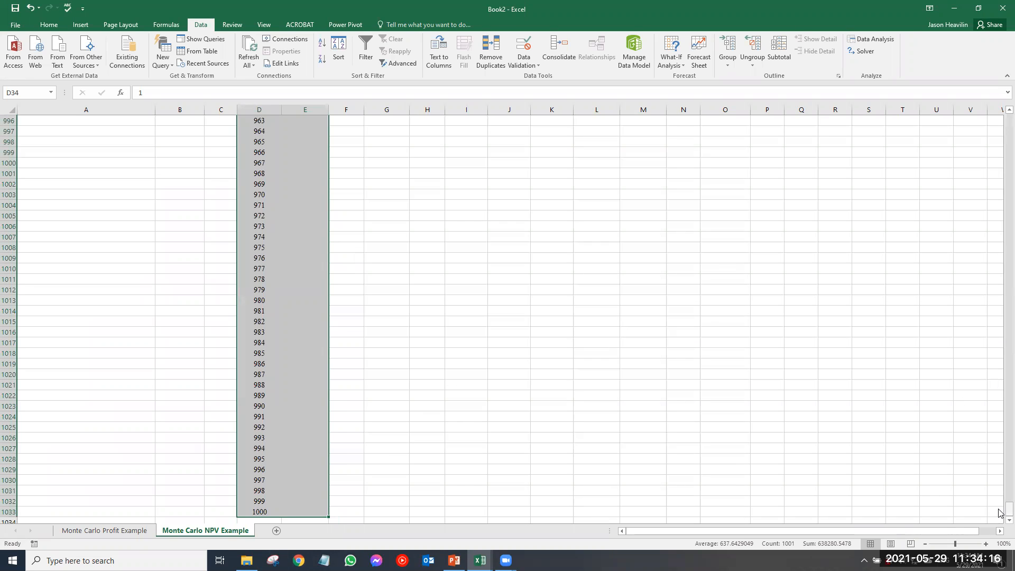
drag(1007, 508, 1001, 53)
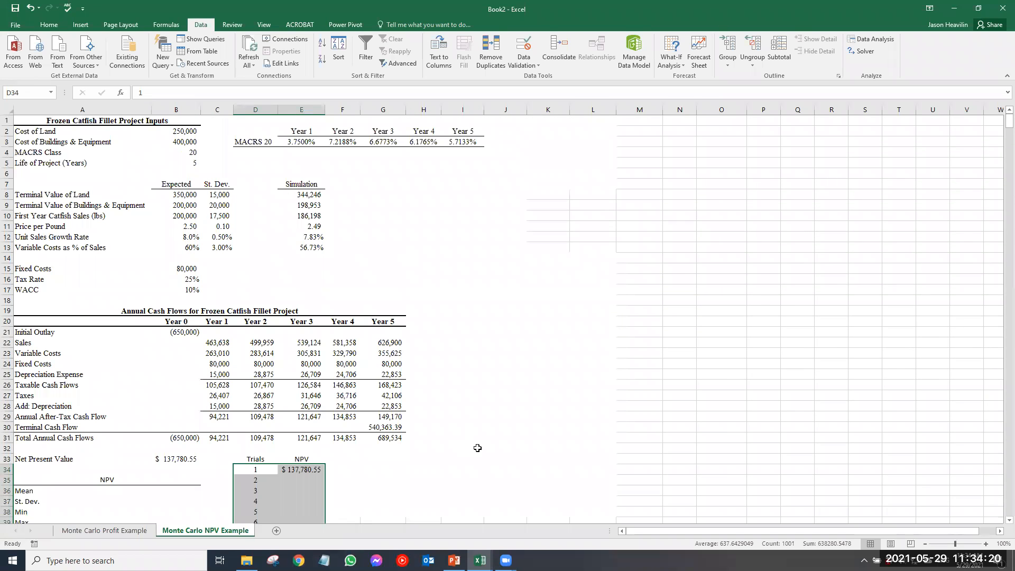
scroll(467, 446, down, 4)
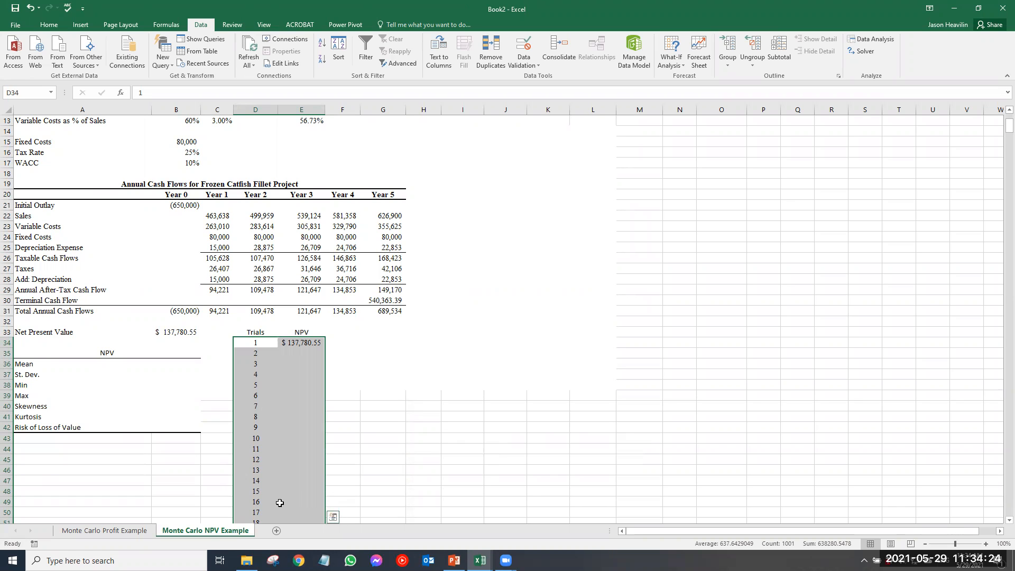
click(671, 60)
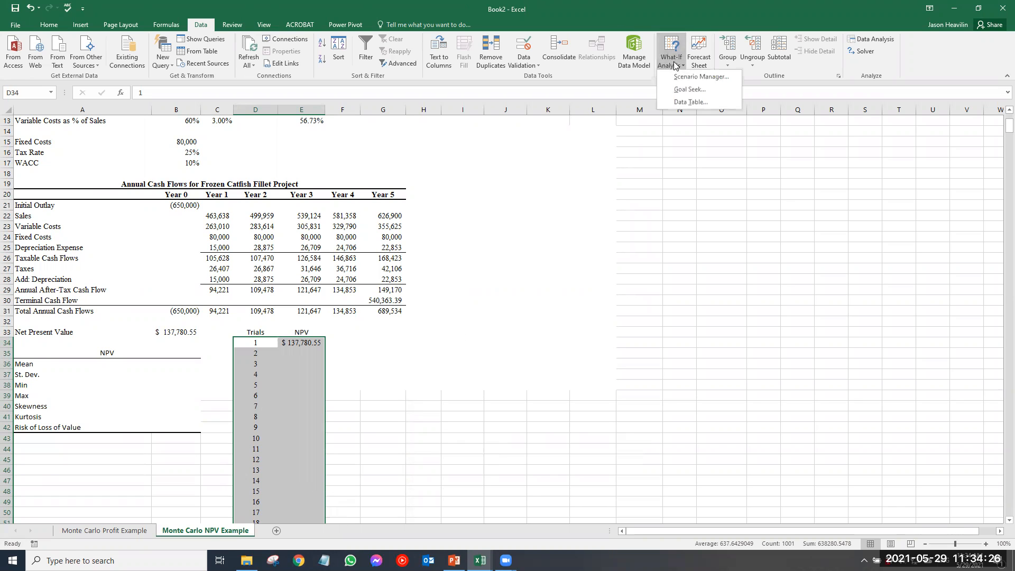
click(683, 102)
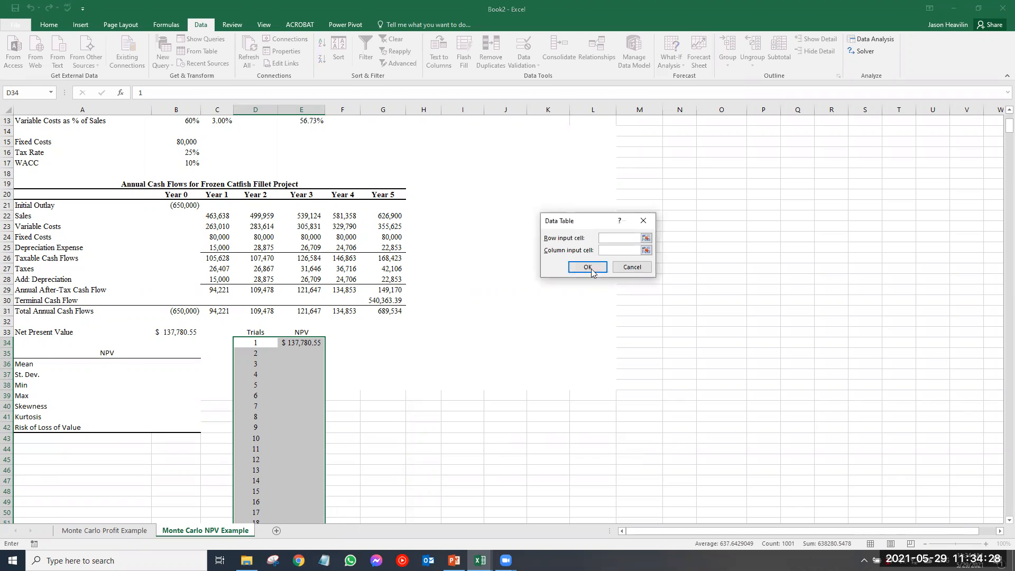
click(598, 250)
click(454, 342)
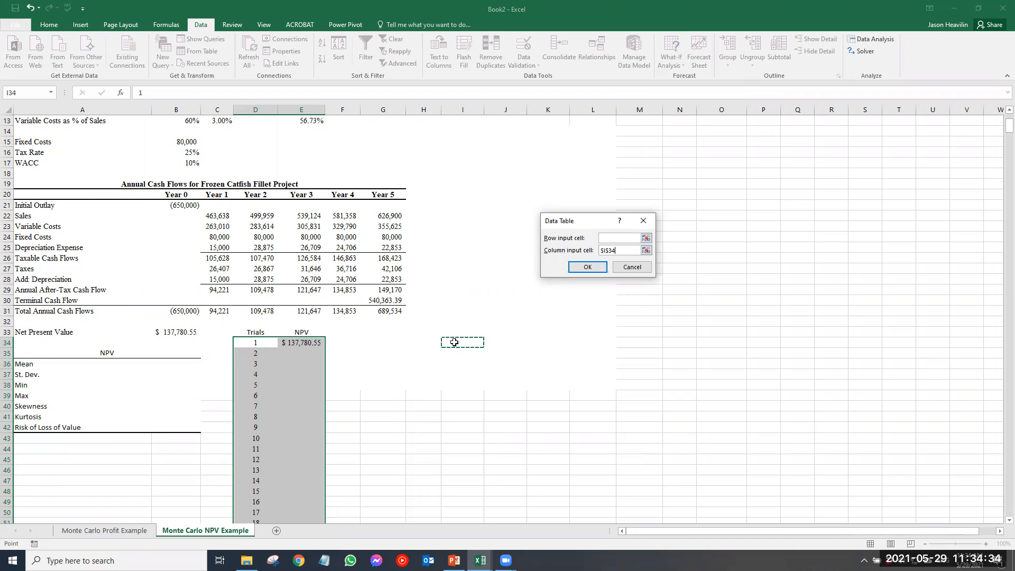
click(588, 268)
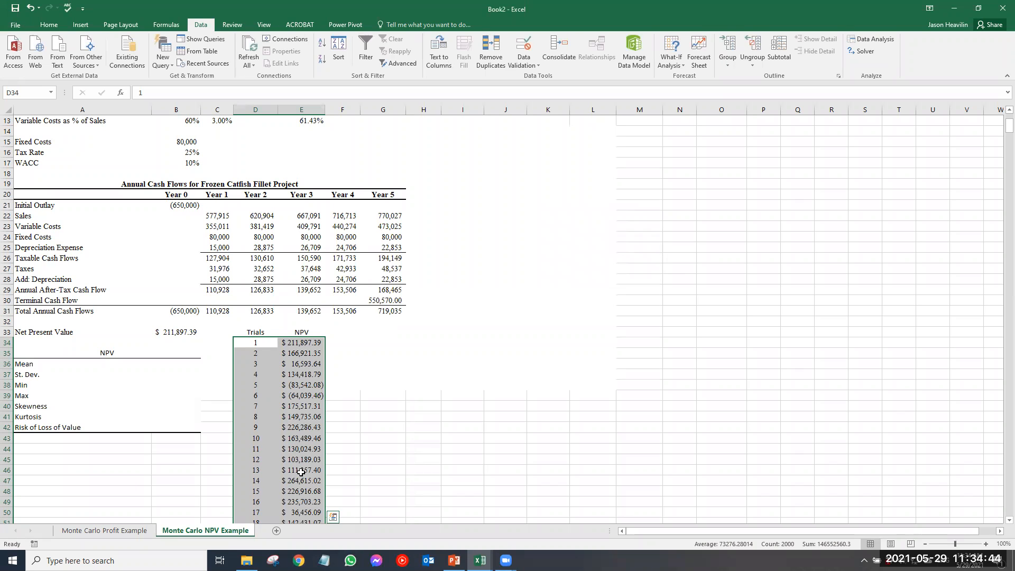
- Review the simulated NPVs down the trials table and inspect the formulas behind several of them
scroll(301, 470, down, 6)
scroll(304, 467, down, 8)
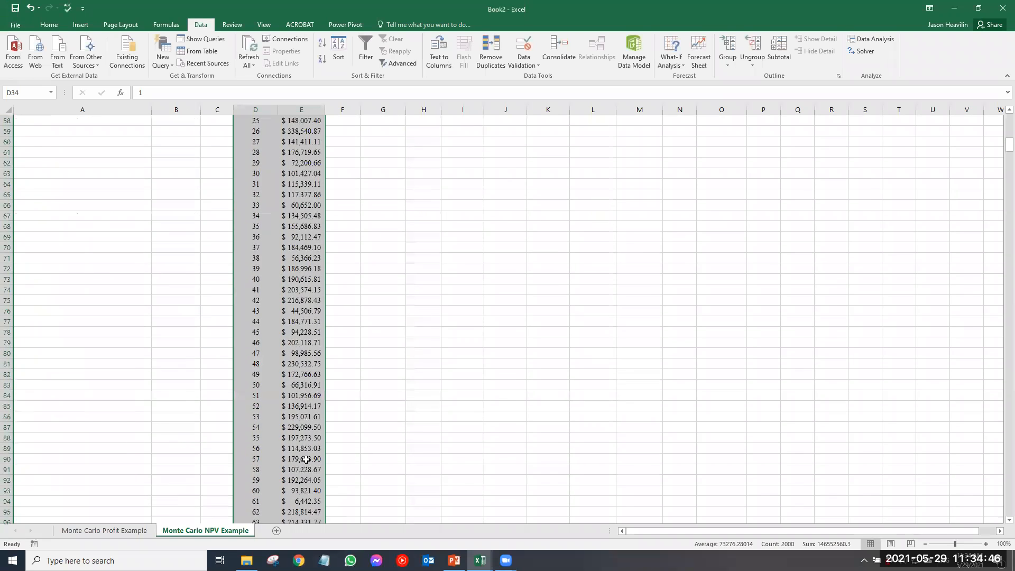
scroll(302, 463, up, 20)
scroll(300, 456, down, 5)
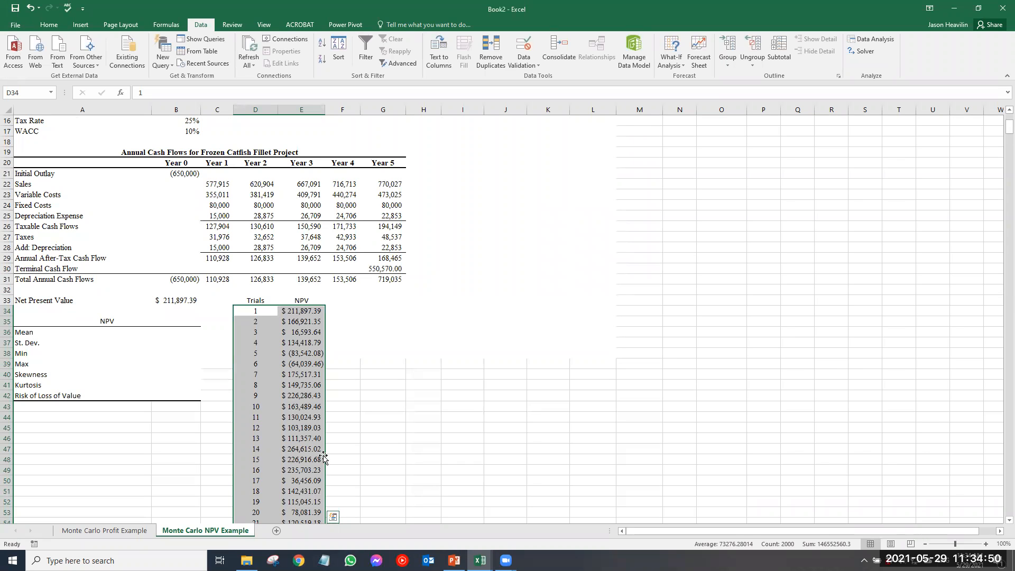
click(186, 332)
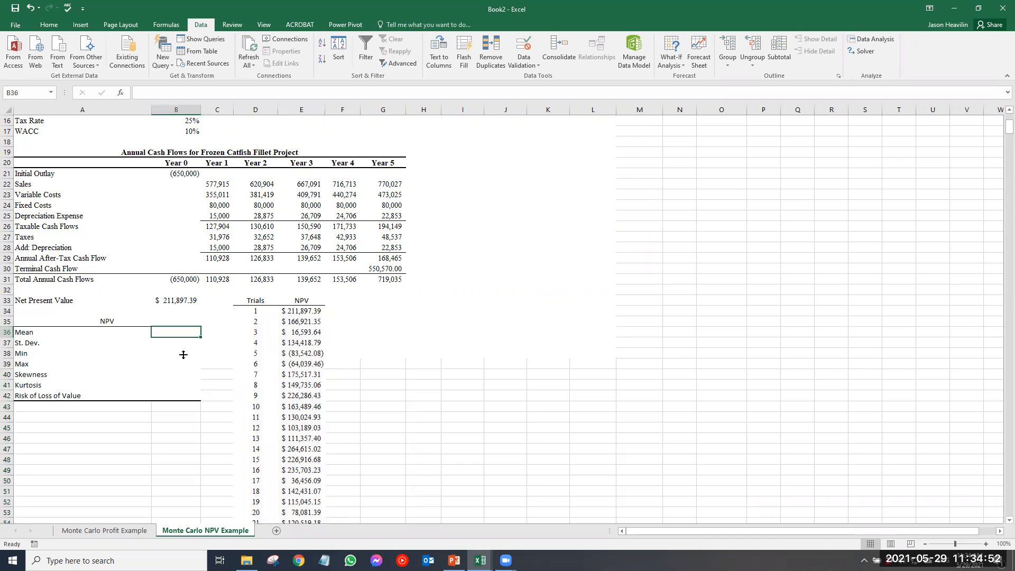
click(21, 333)
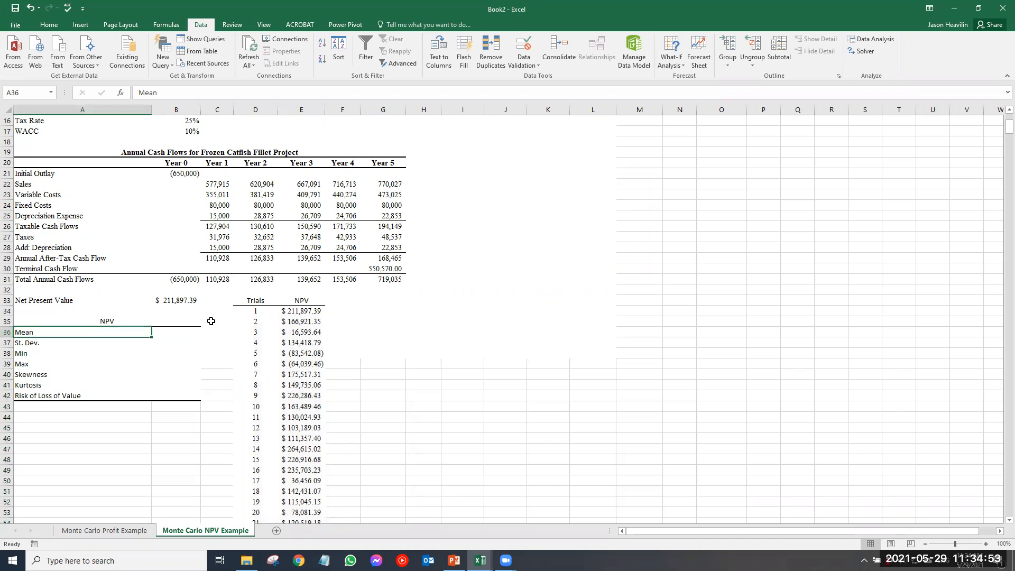
click(288, 311)
click(291, 333)
click(295, 385)
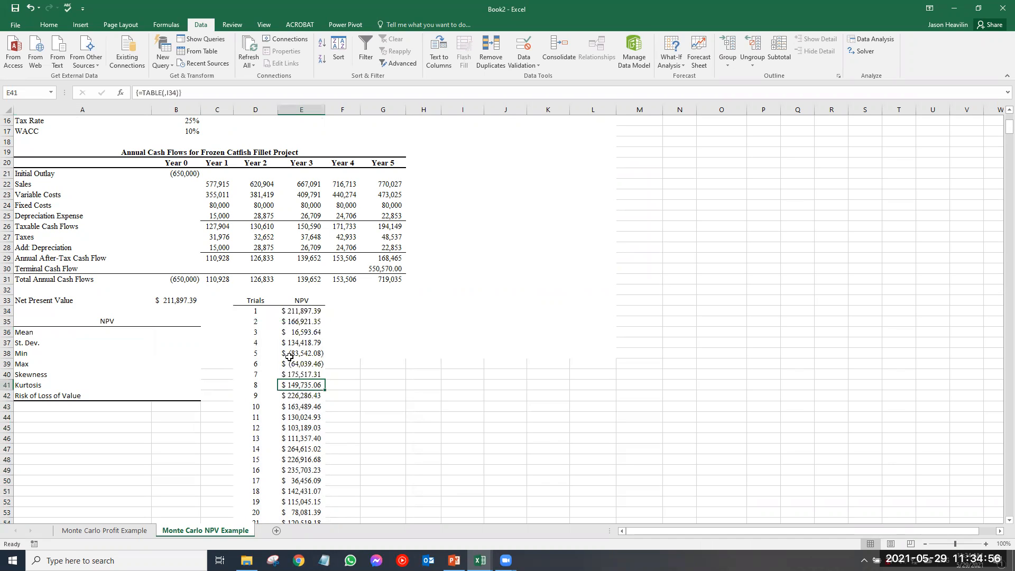
click(296, 363)
click(298, 353)
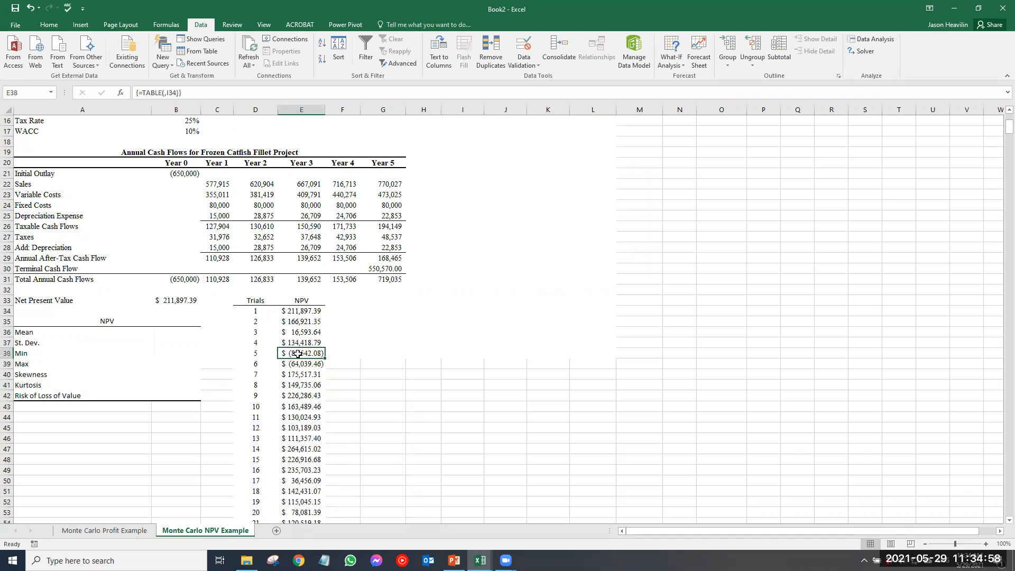
- Calculate the mean NPV of all trials in B36 with the formula =AVERAGE($E$34:$E$1033)
click(186, 334)
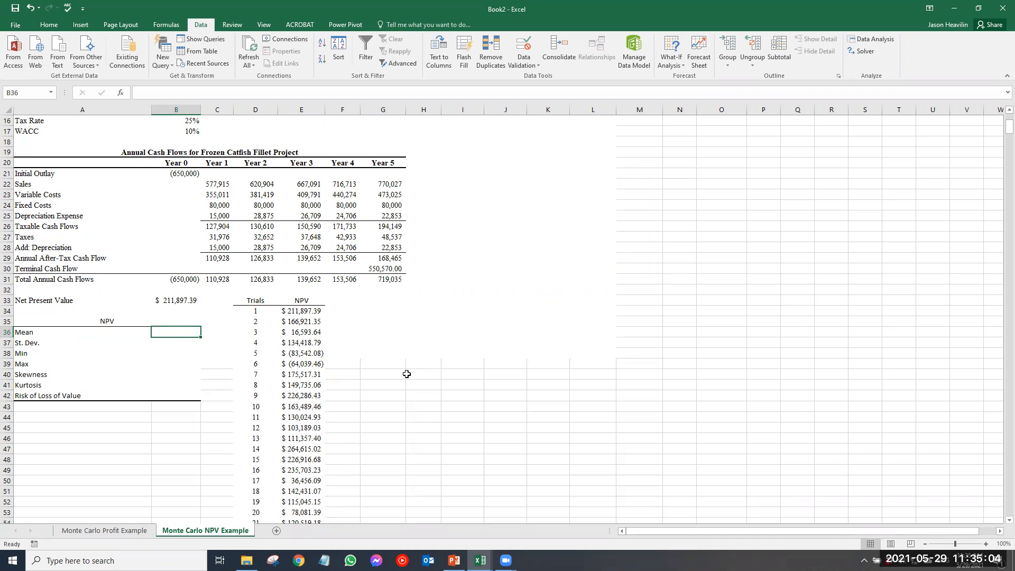
text(=average)
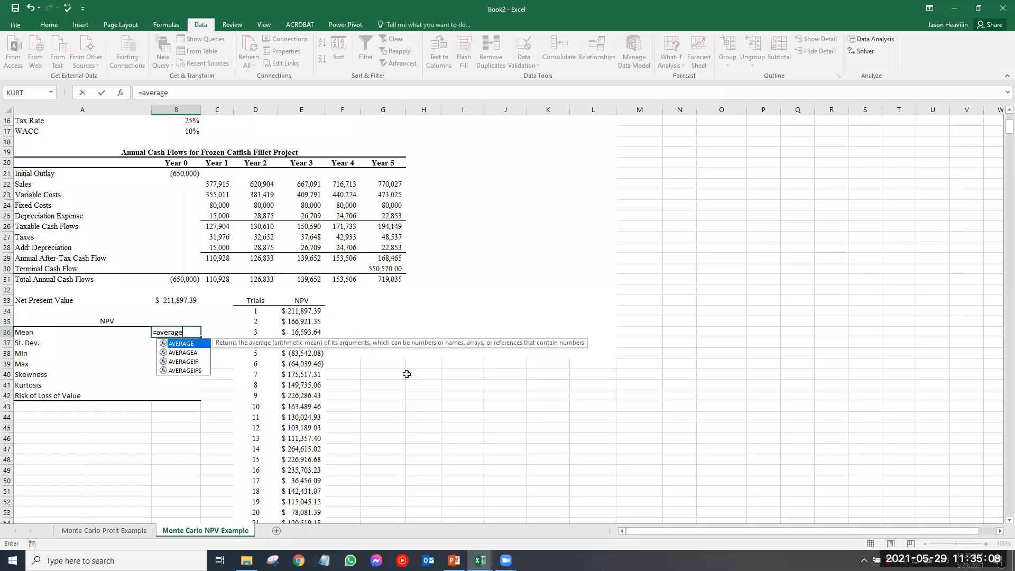
text(()
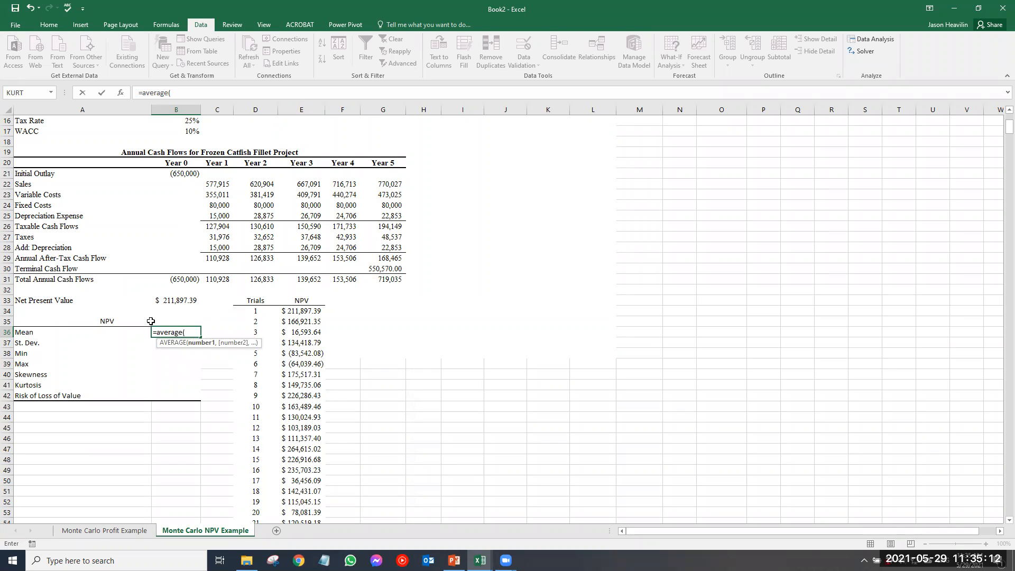
text(e34)
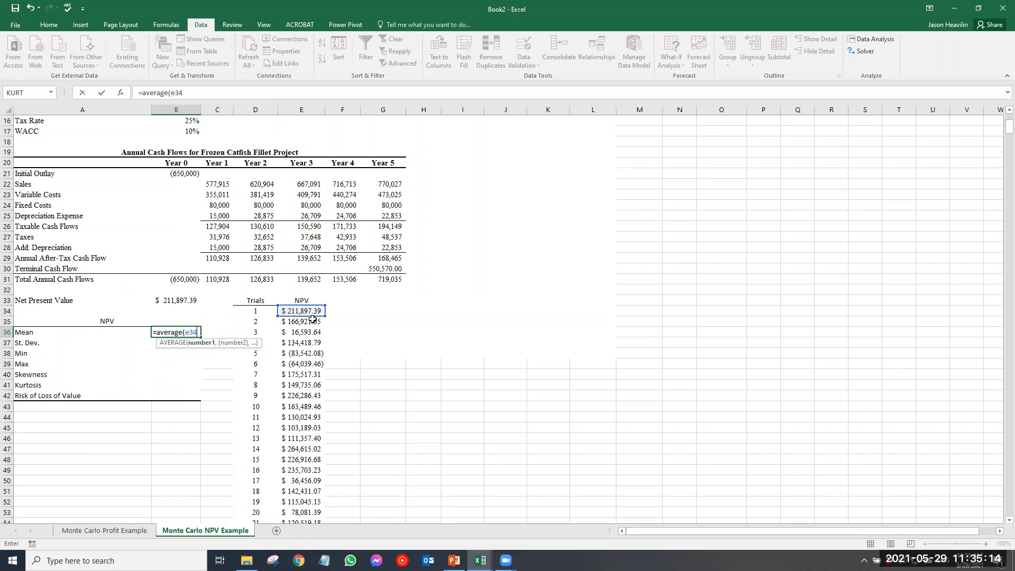
key(F4)
text(:e1033)
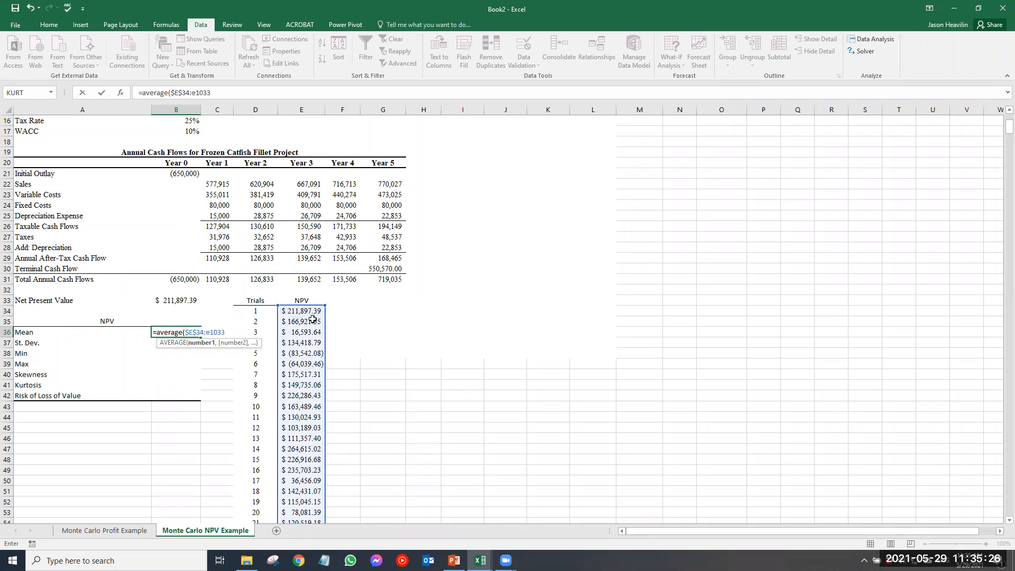
key(F4)
text())
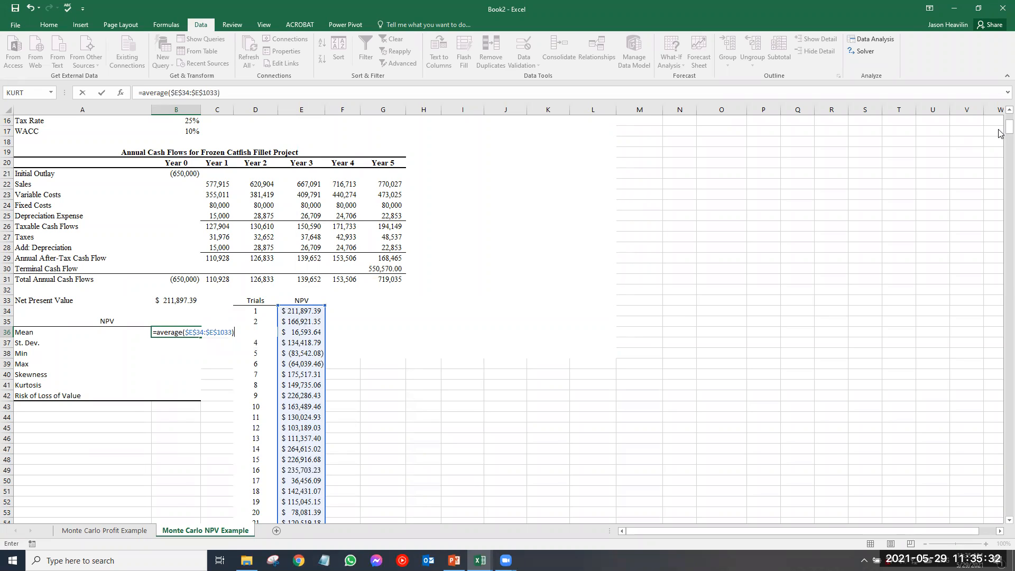
drag(1008, 131, 1000, 533)
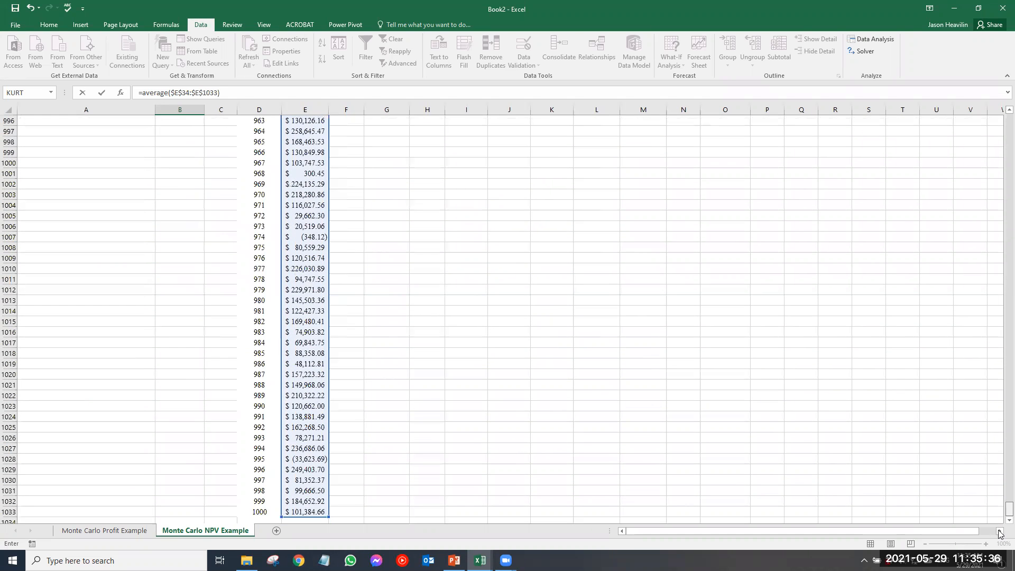
drag(999, 531, 999, 81)
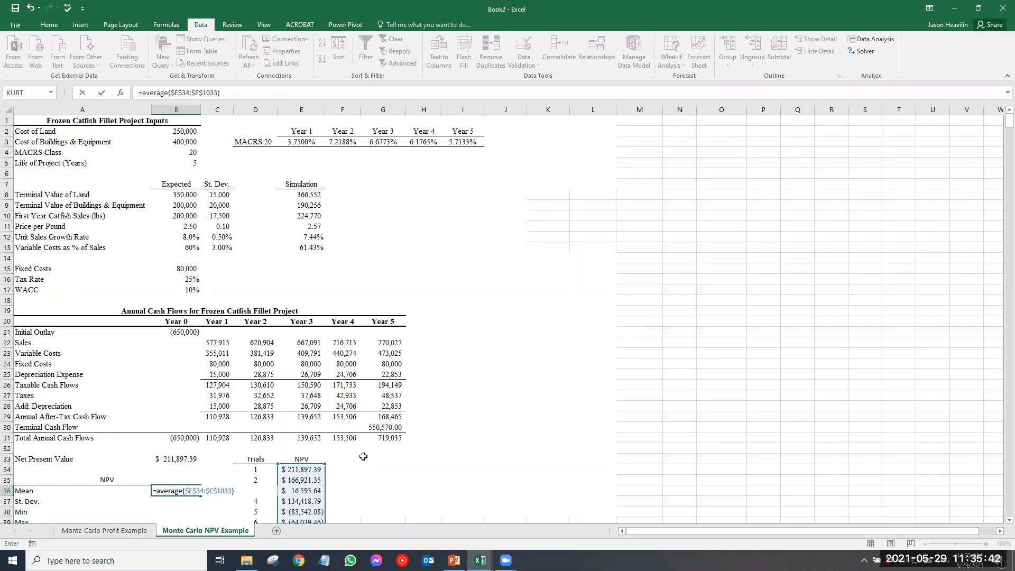
key(Return)
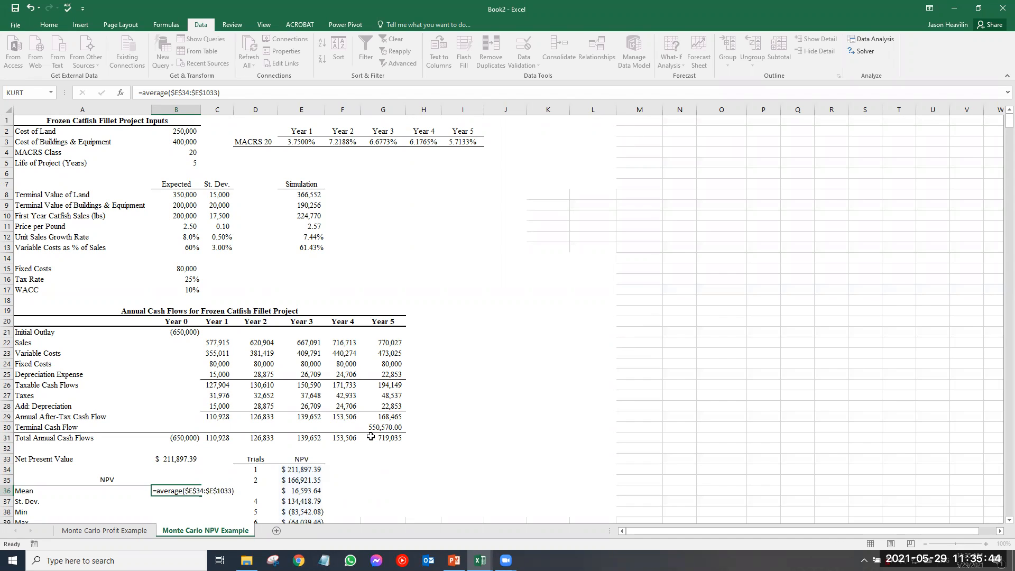
- Copy the mean formula from B36 down through the Risk of Loss of Value row in B42
scroll(199, 438, down, 2)
click(184, 427)
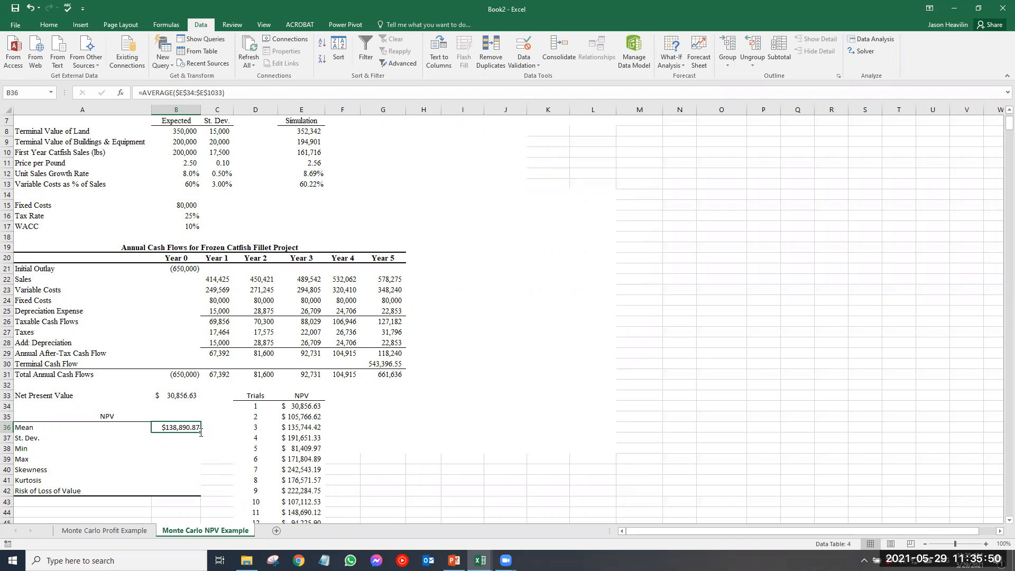
drag(200, 432, 201, 496)
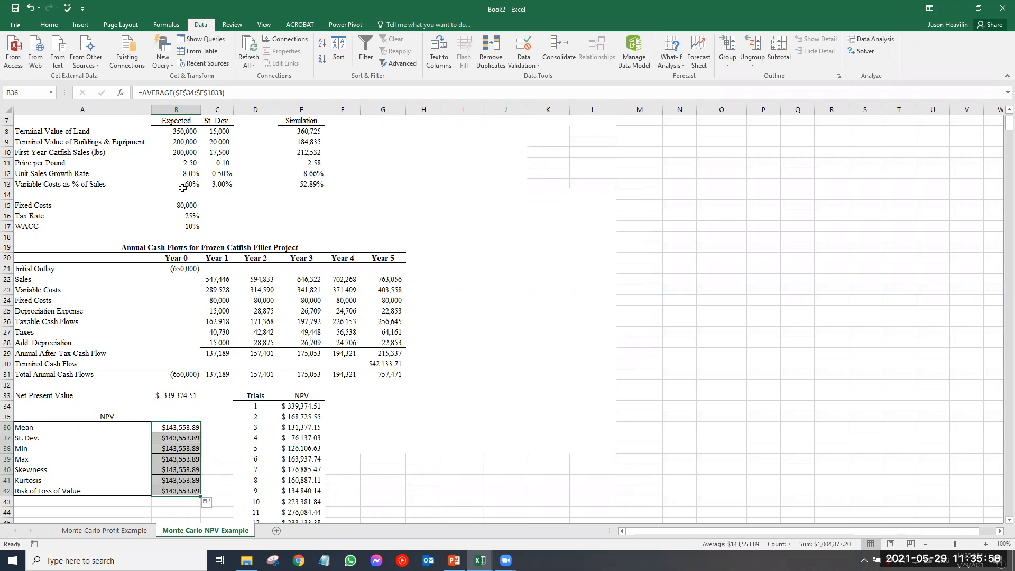
- Clear the borders from B36:B42 and apply a thick bottom border to the range
click(49, 25)
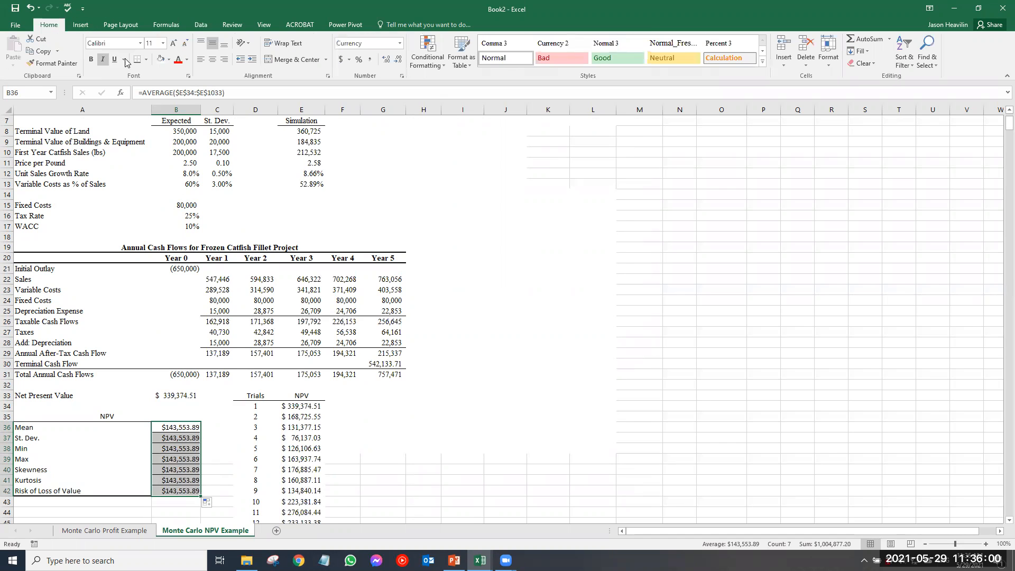
click(146, 59)
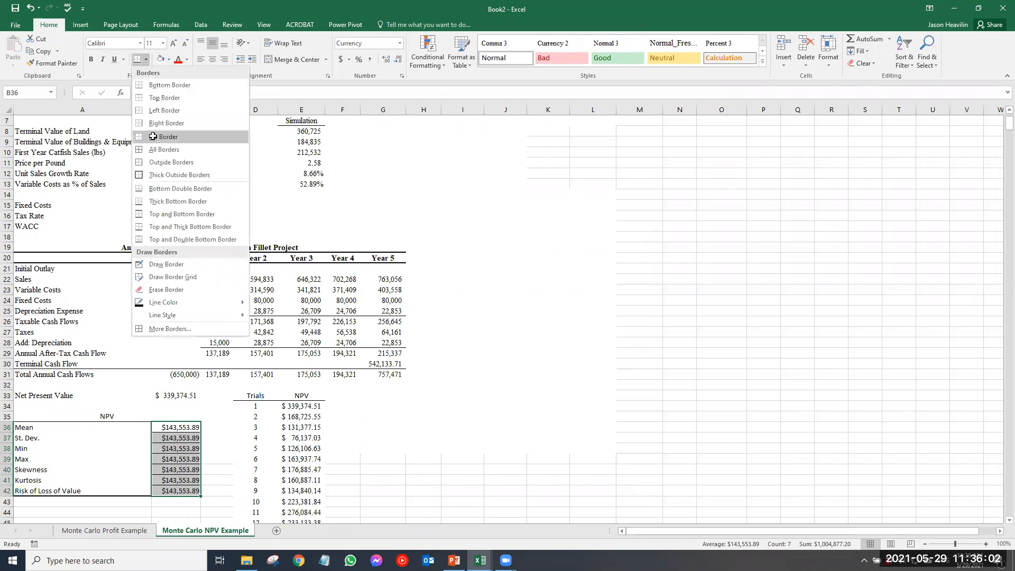
click(152, 137)
click(147, 61)
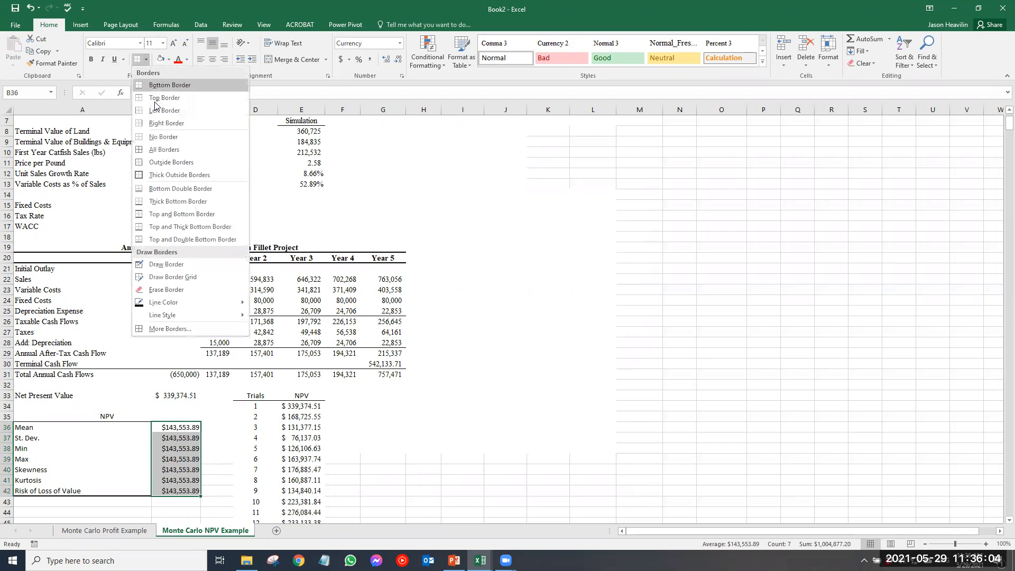
click(167, 201)
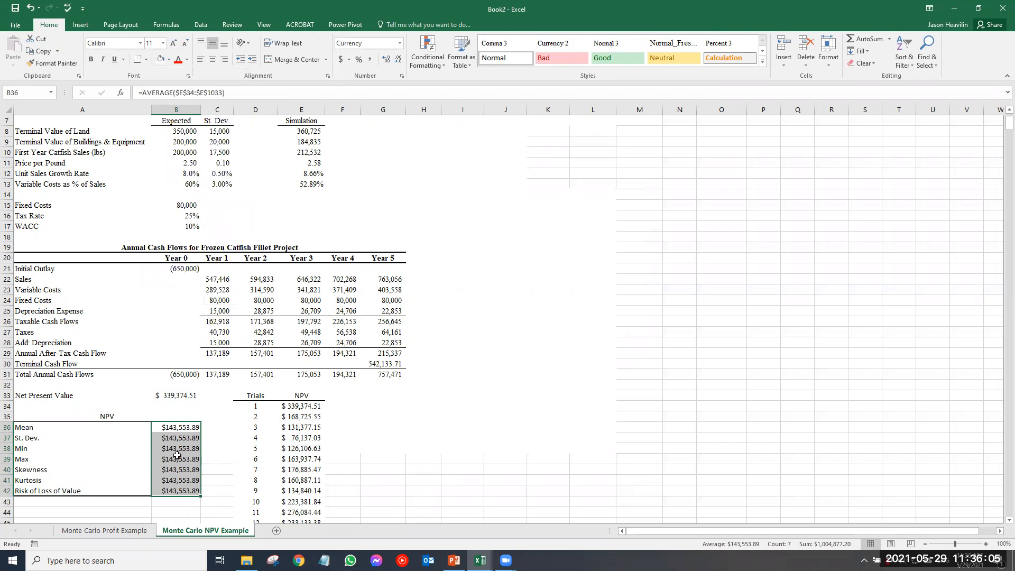
- Apply a bottom border to the merged NPV heading in row 35
click(211, 460)
click(183, 417)
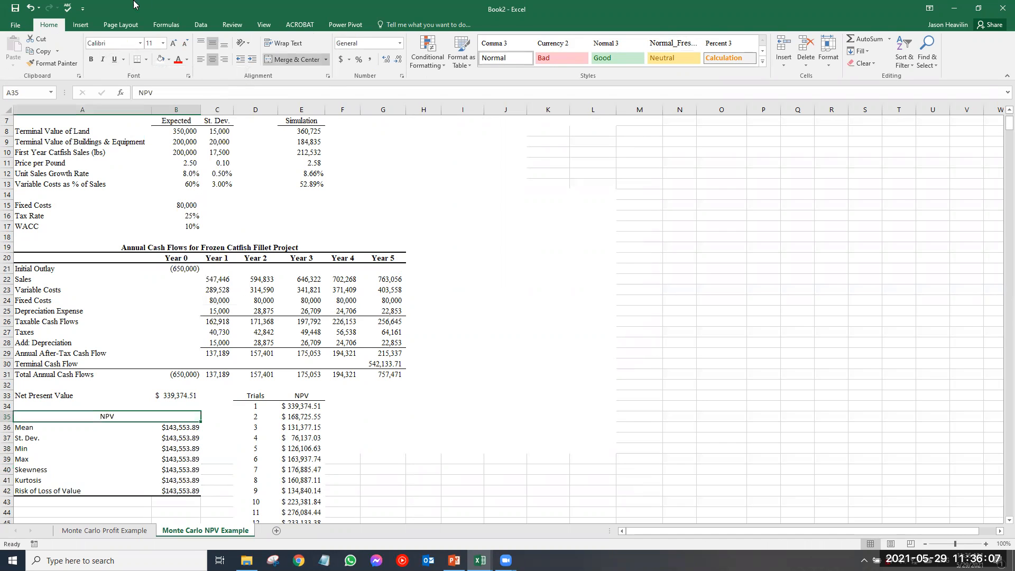
click(147, 62)
click(154, 85)
click(183, 478)
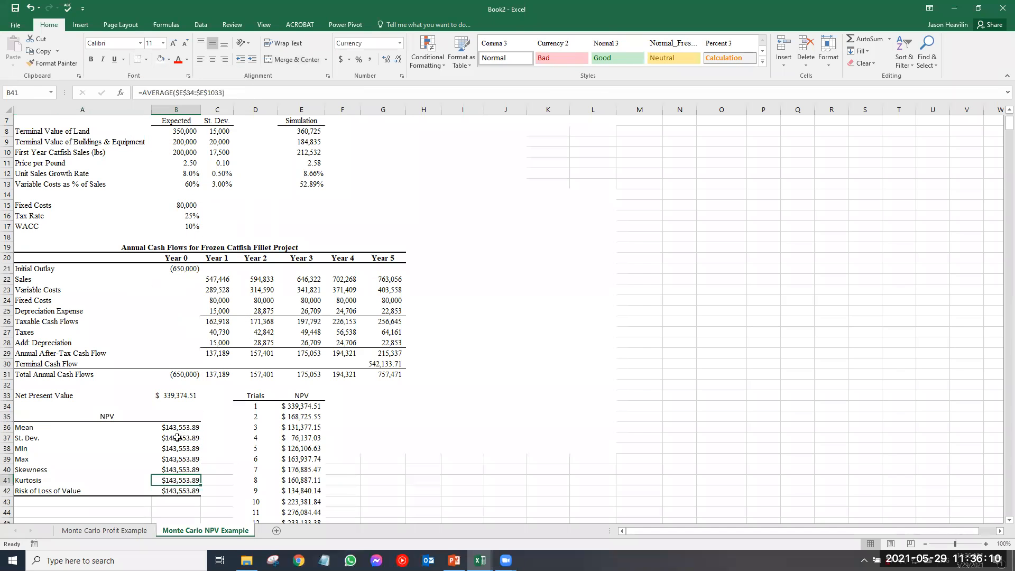
- Calculate the sample standard deviation of the trial NPVs in B37 with the formula =STDEV.S($E$34:$E$1033)
click(176, 439)
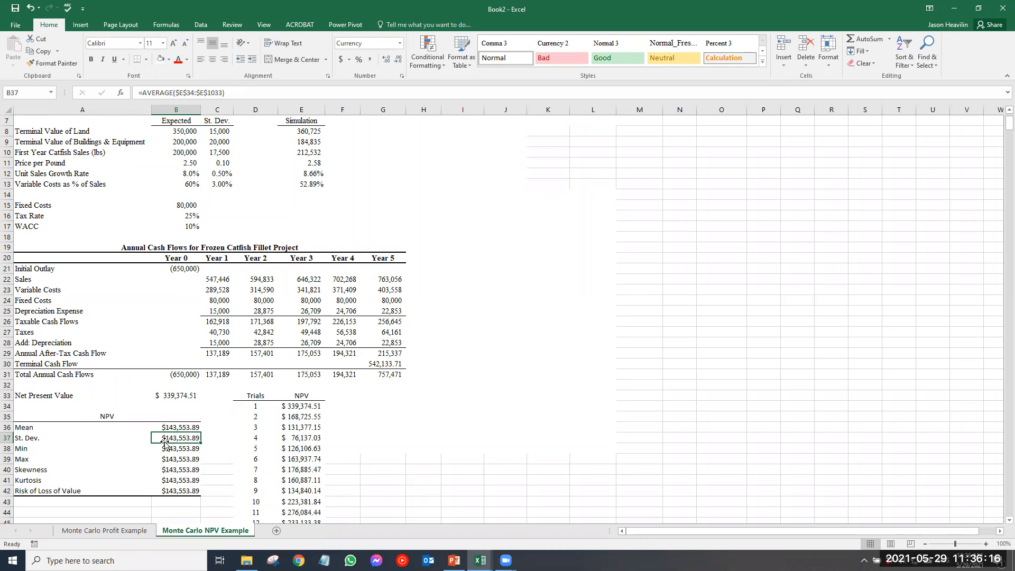
click(28, 440)
click(28, 449)
click(20, 458)
click(172, 436)
double_click(177, 439)
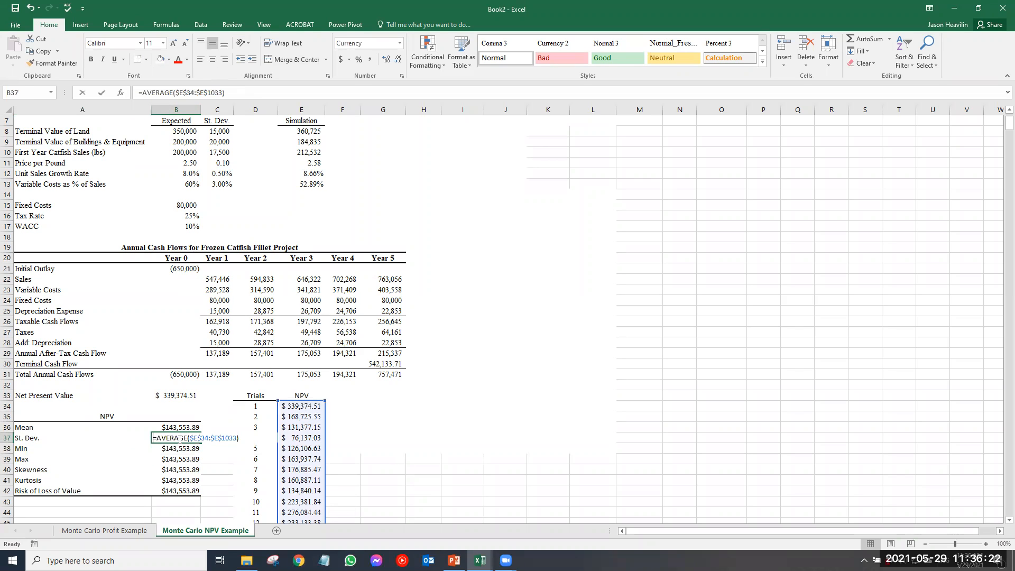
click(188, 438)
key(shift+Left)
key(shift+Left)
key(shift+Left)
key(shift+Left)
key(shift+Left)
key(shift+Left)
key(shift+Left)
key(shift+Left)
key(shift+Right)
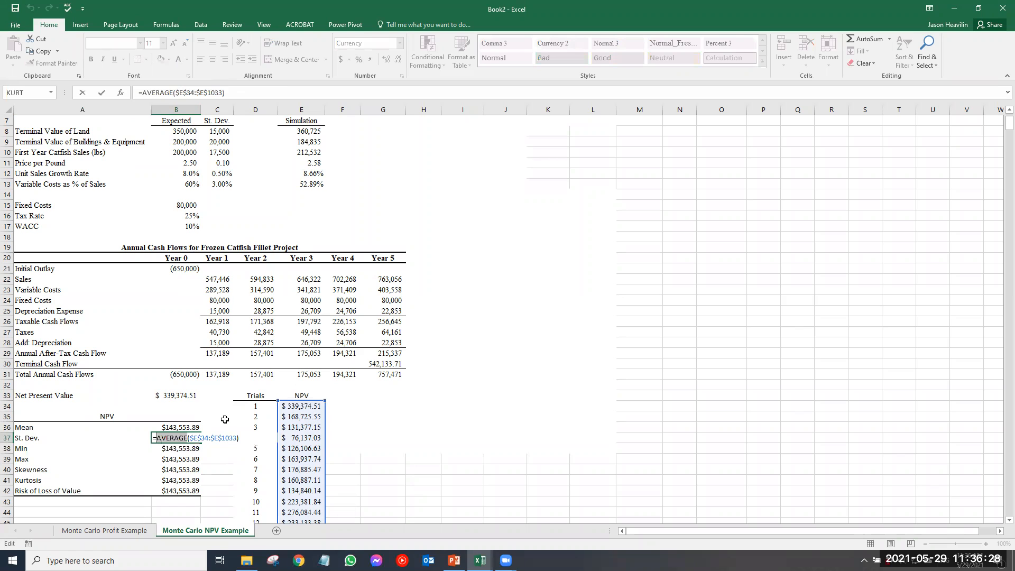
text(std)
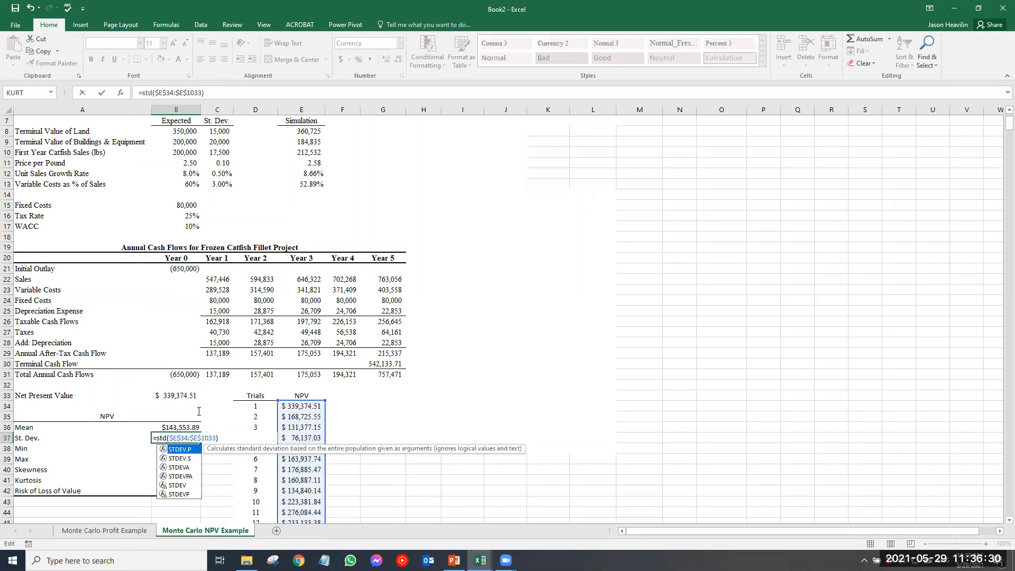
double_click(192, 458)
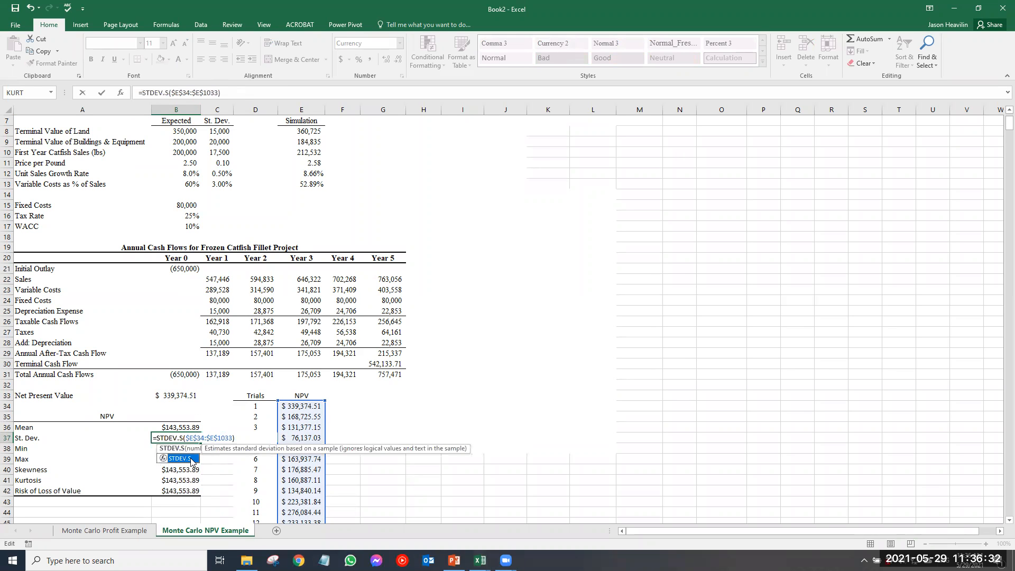
key(Return)
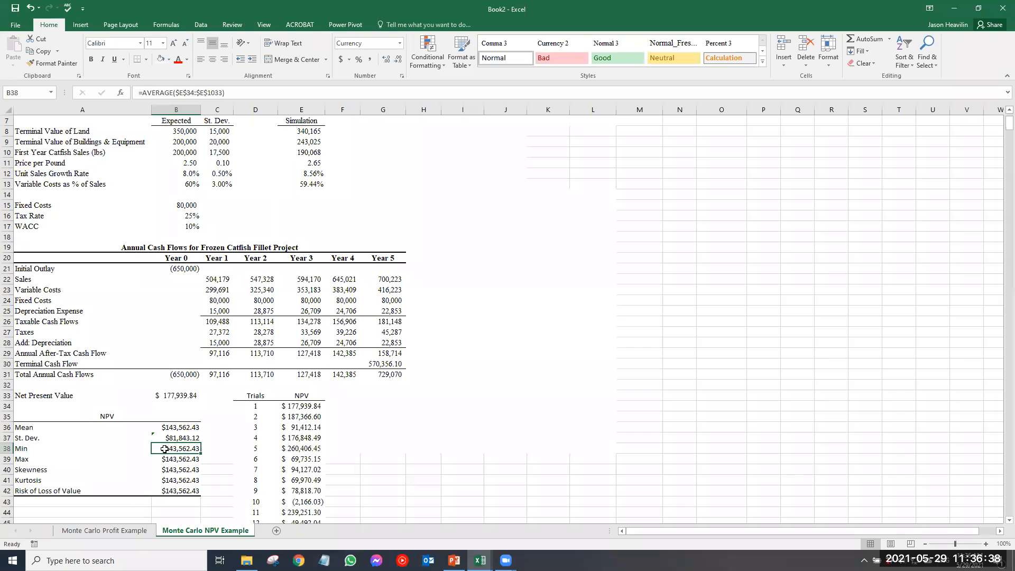
- Calculate the minimum trial NPV in B38 with the formula =MIN($E$34:$E$1033)
click(142, 93)
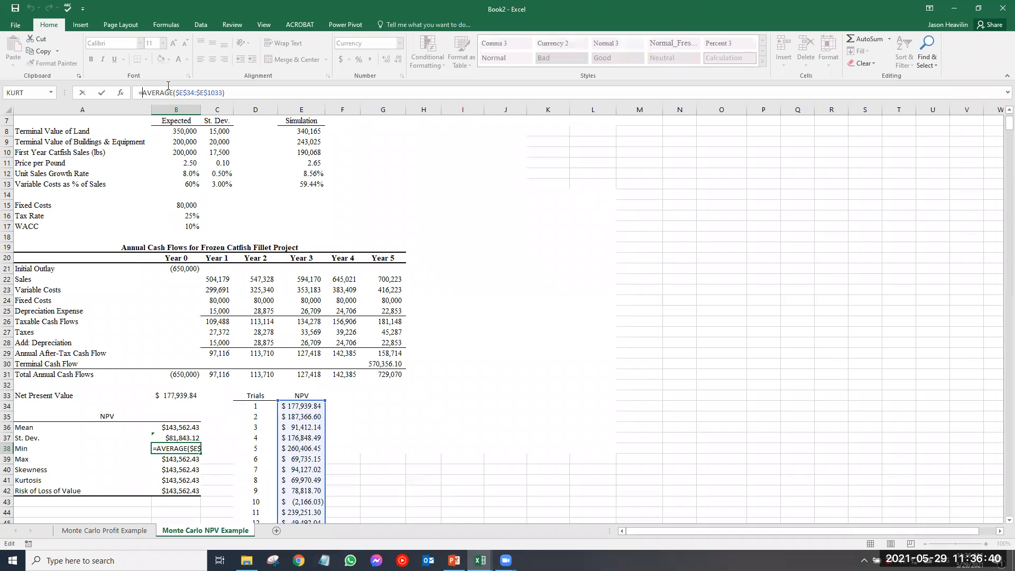
key(shift+Right)
key(shift+Right)
key(shift+Right)
key(shift+Right)
key(shift+Right)
key(shift+Right)
key(shift+Right)
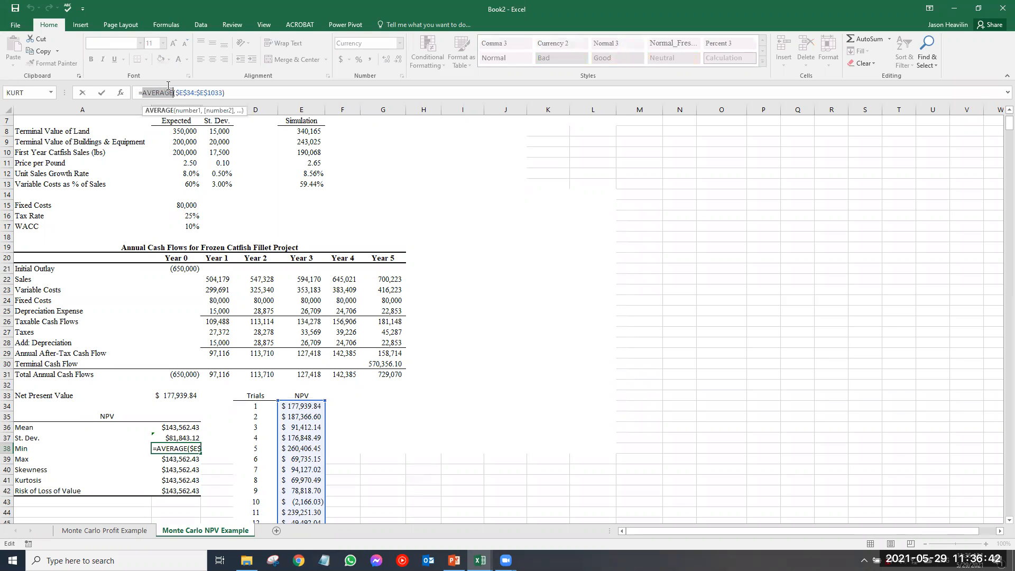
text(min)
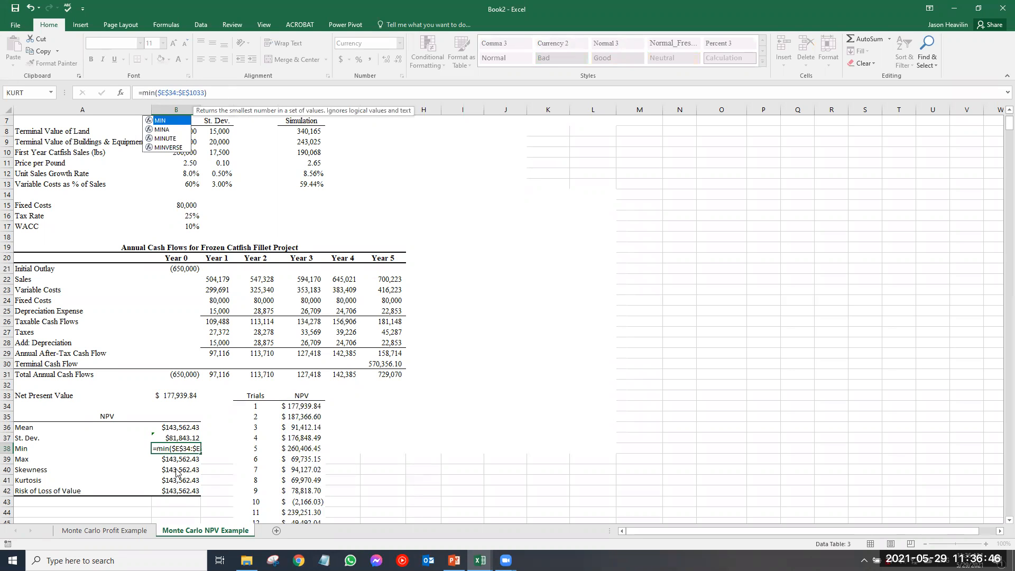
key(Return)
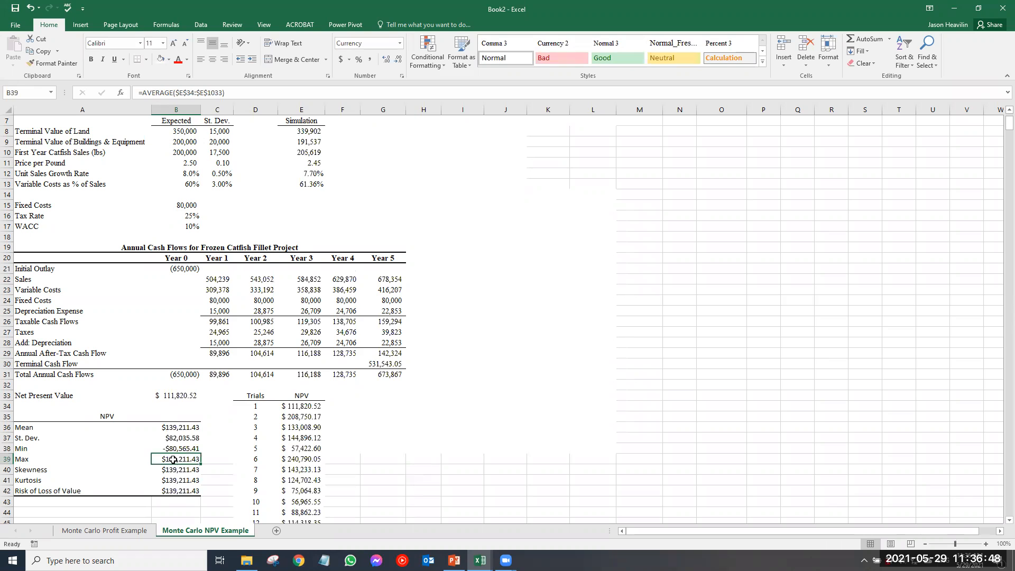
click(168, 450)
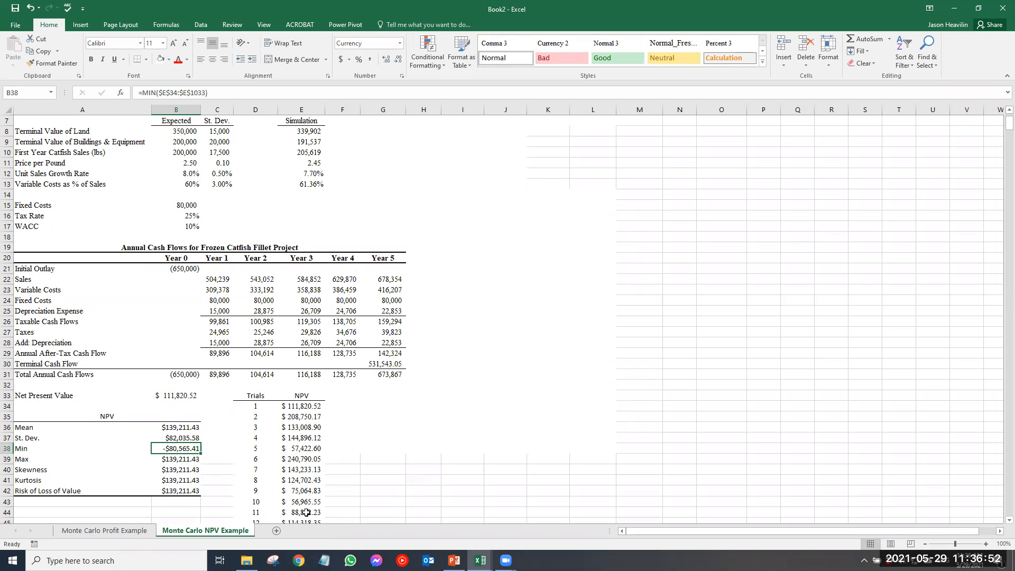
- Calculate the maximum trial NPV in B39 with the formula =MAX($E$34:$E$1033)
click(186, 459)
click(156, 93)
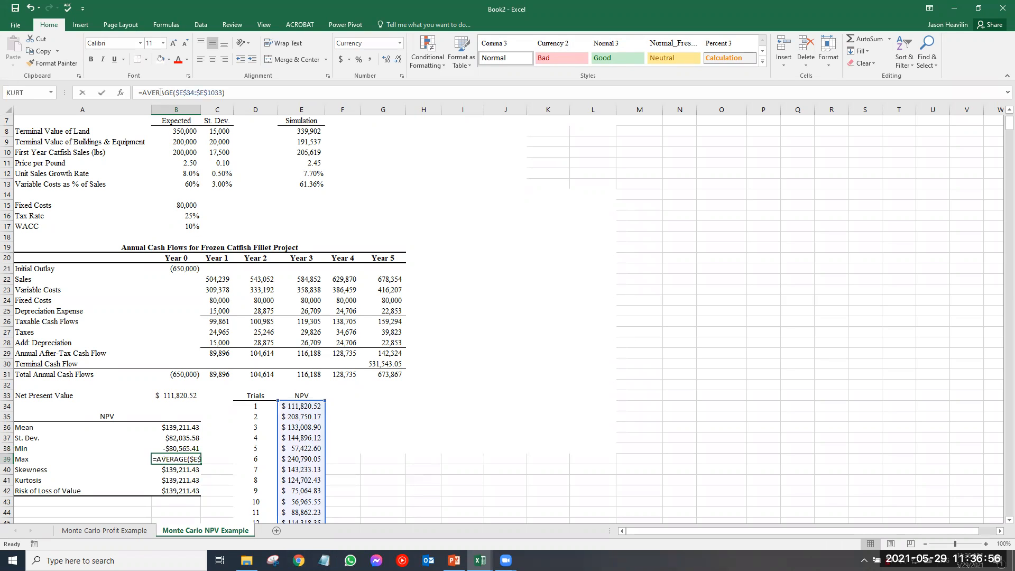
key(Left)
key(Left)
key(Left)
key(shift+Right)
key(shift+Right)
key(shift+Right)
key(shift+Right)
key(shift+Right)
key(shift+Right)
key(shift+Right)
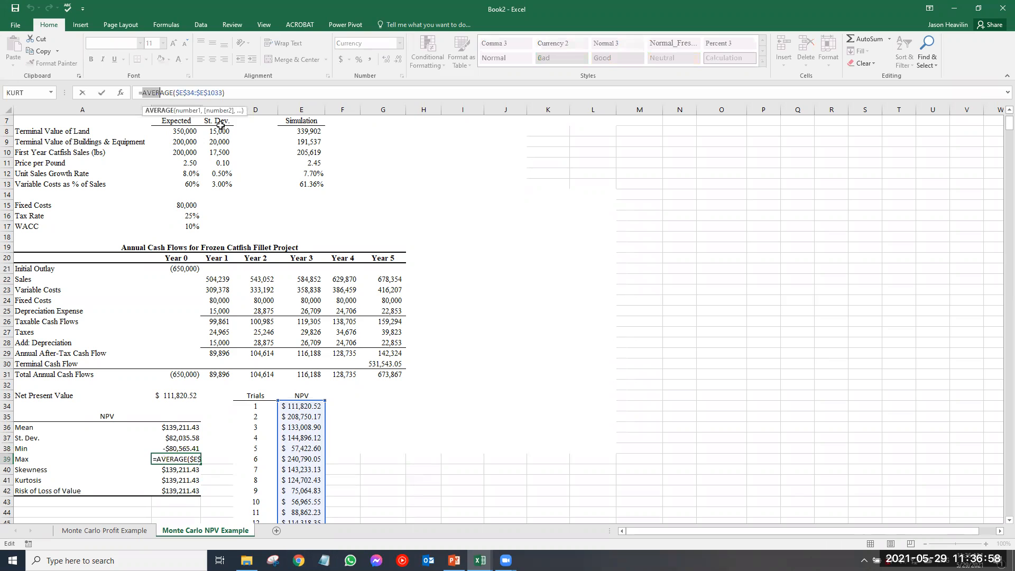
text(max)
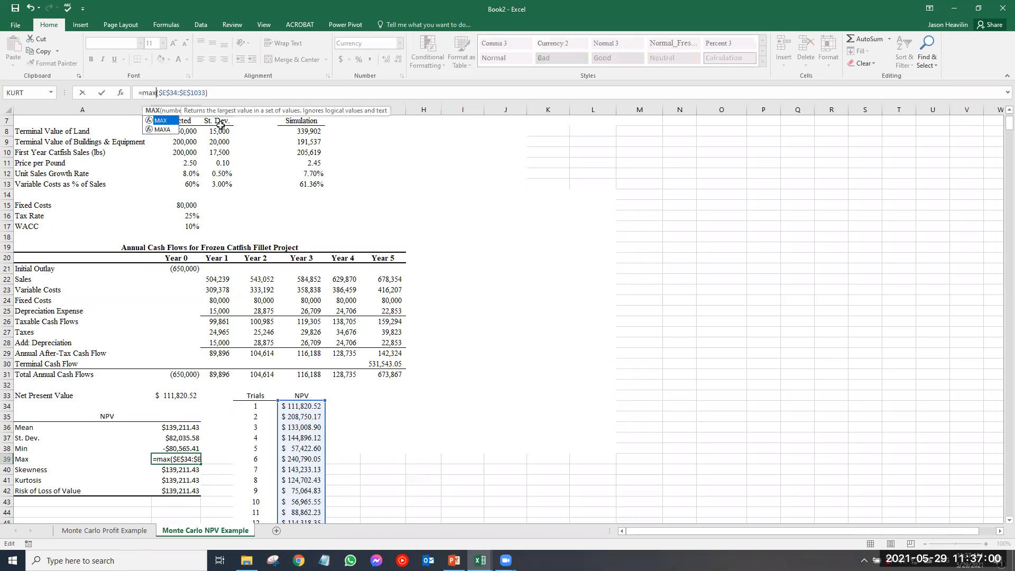
key(Return)
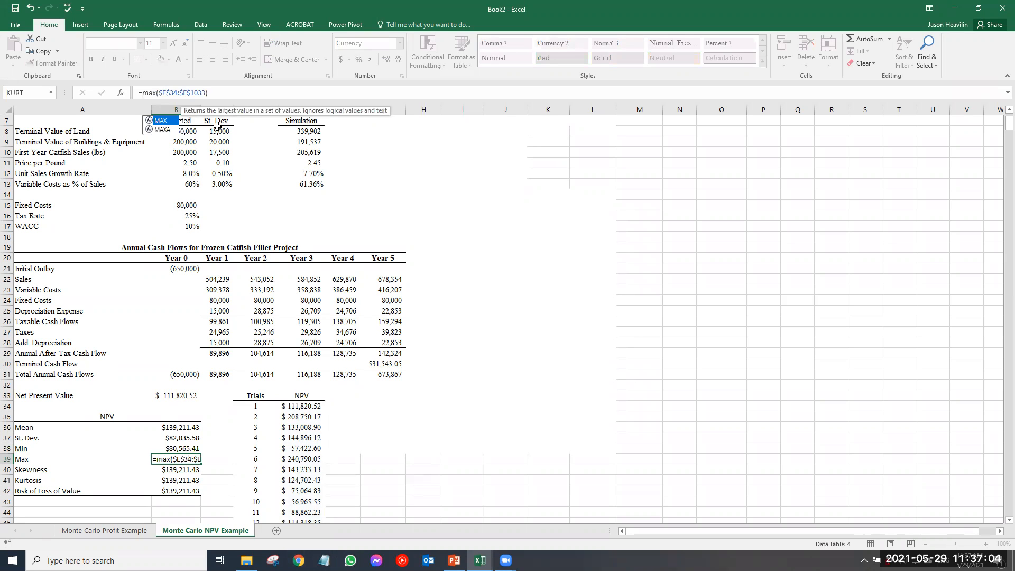
- Calculate the skewness of the trial NPVs in B40 with the formula =SKEW($E$34:$E$1033)
double_click(178, 470)
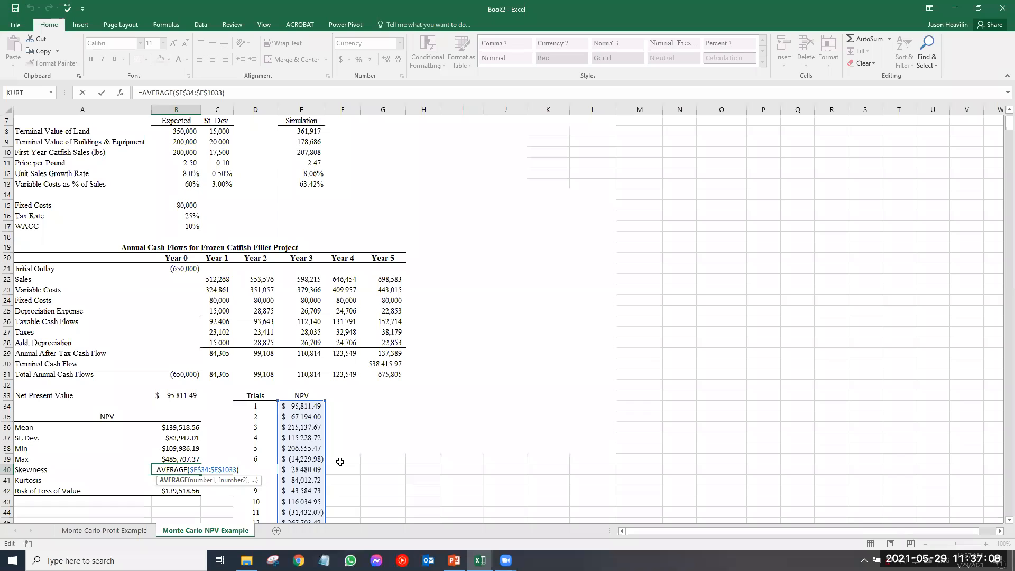
key(Home)
key(Right)
key(shift+Right)
key(shift+Right)
key(shift+Right)
key(shift+Right)
key(shift+Right)
text(skew)
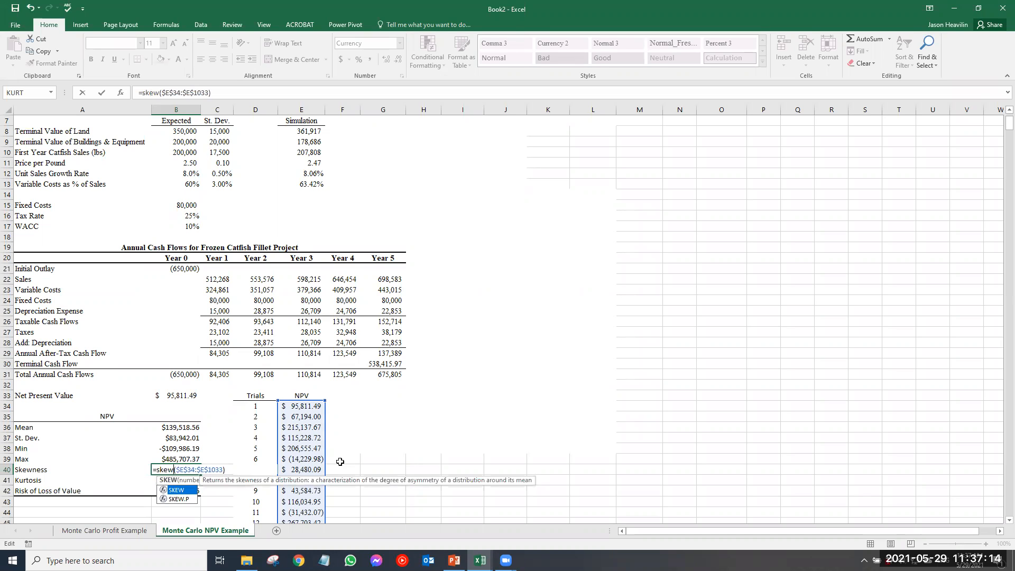
key(Return)
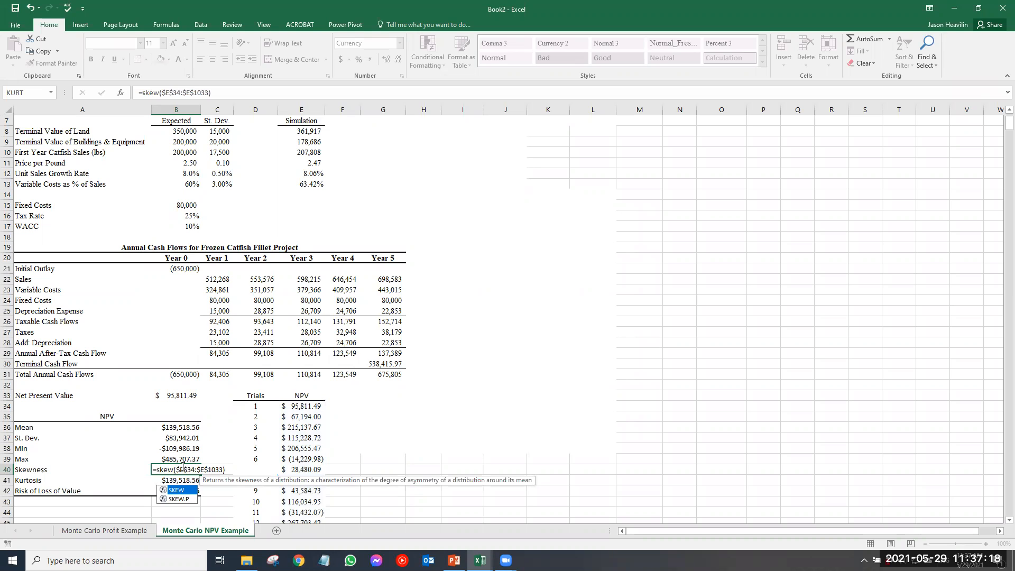
- Calculate the kurtosis of the trial NPVs in B41 with the formula =KURT($E$34:$E$1033)
scroll(208, 430, down, 1)
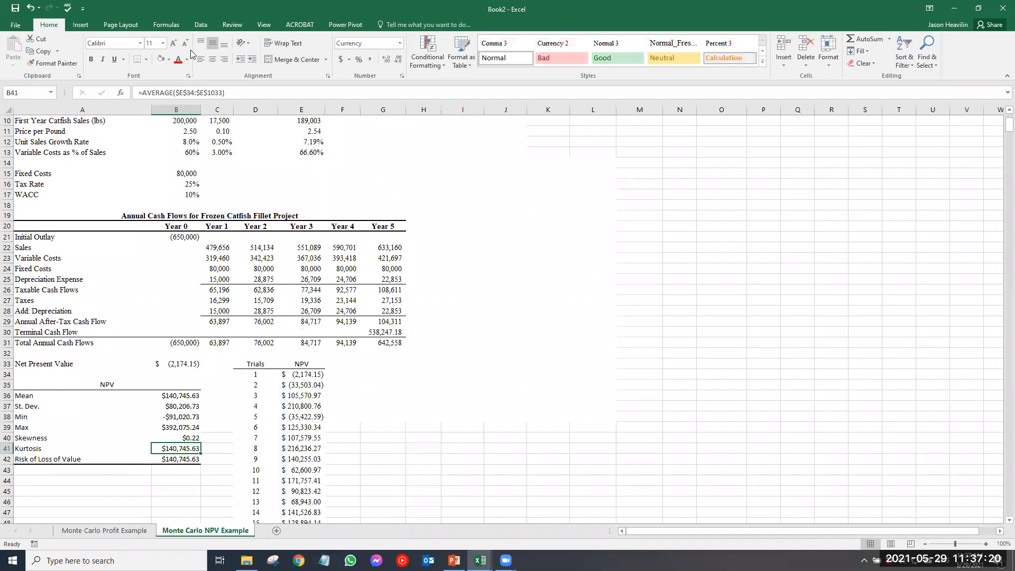
click(142, 93)
key(shift+Right)
key(shift+Right)
key(shift+Right)
key(shift+Right)
key(shift+Right)
key(shift+Right)
key(shift+Right)
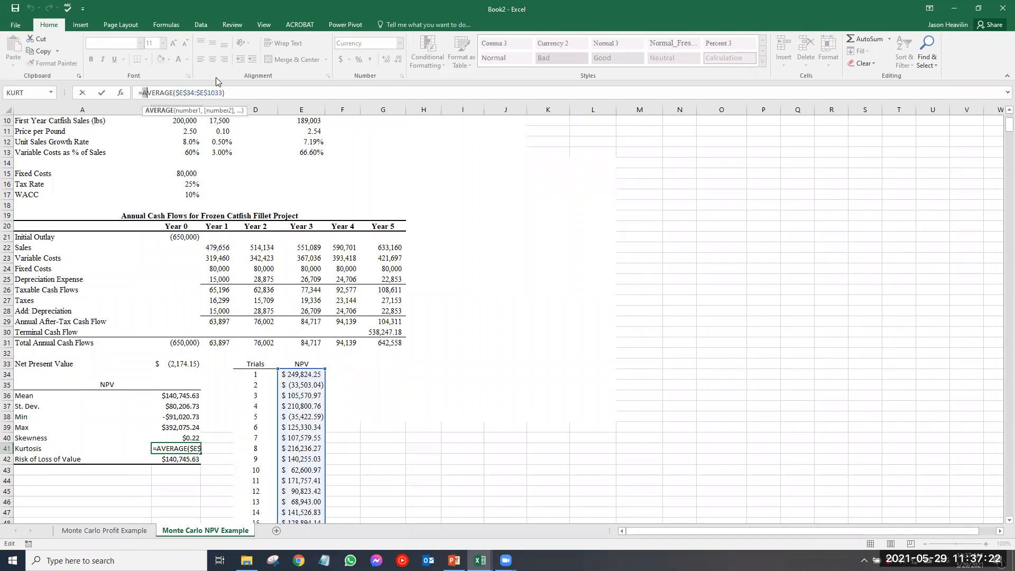
text(kurt)
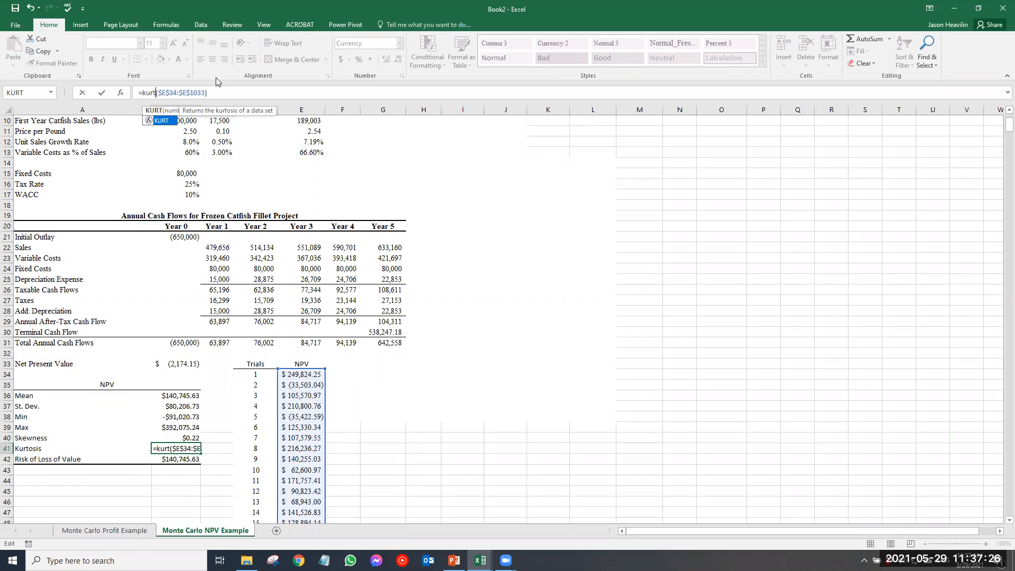
key(Return)
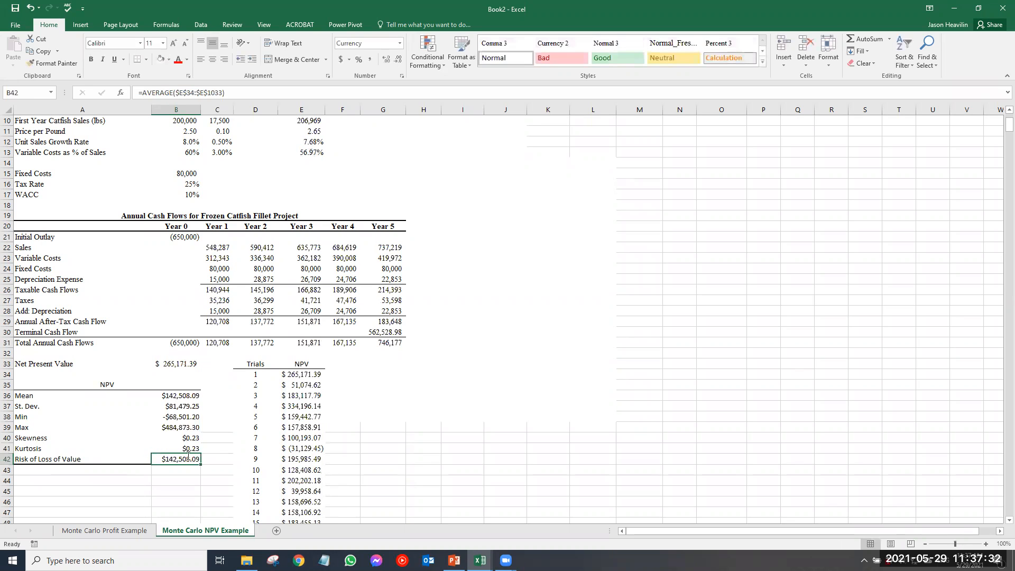
- Calculate the Risk of Loss of Value in B42 with the formula =COUNTIF($E$34:$E$1033,"<0")/1000
double_click(173, 459)
key(Left)
key(Left)
key(Left)
key(Left)
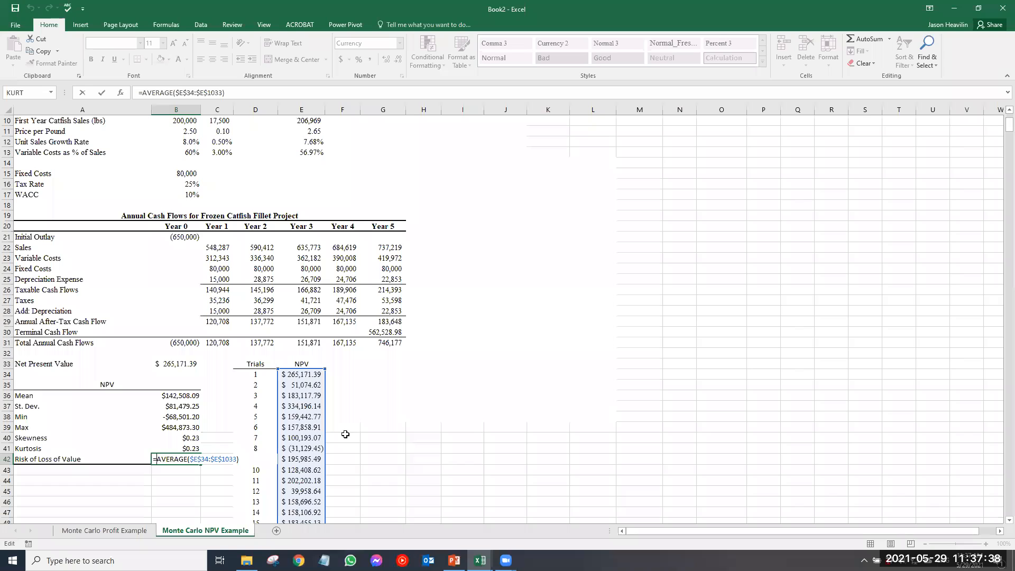
key(shift+Right)
key(shift+Right)
key(shift+Right)
key(shift+Right)
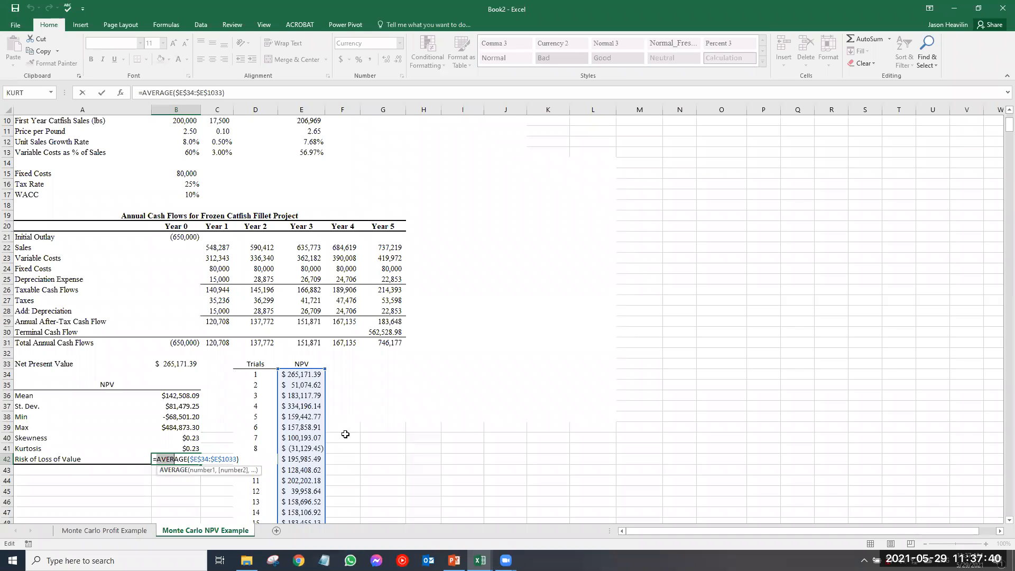
key(shift+Right)
text(count)
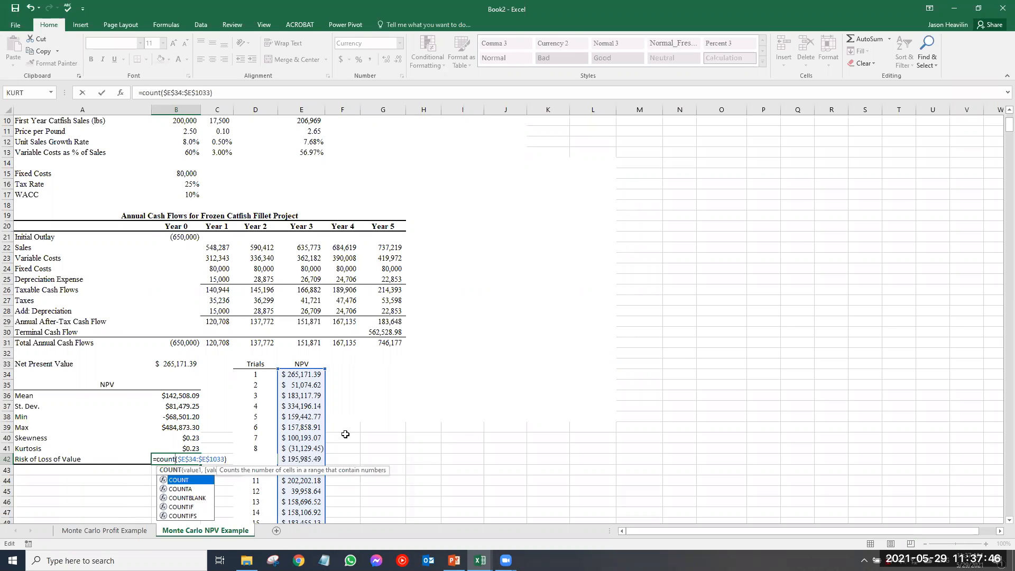
text(if)
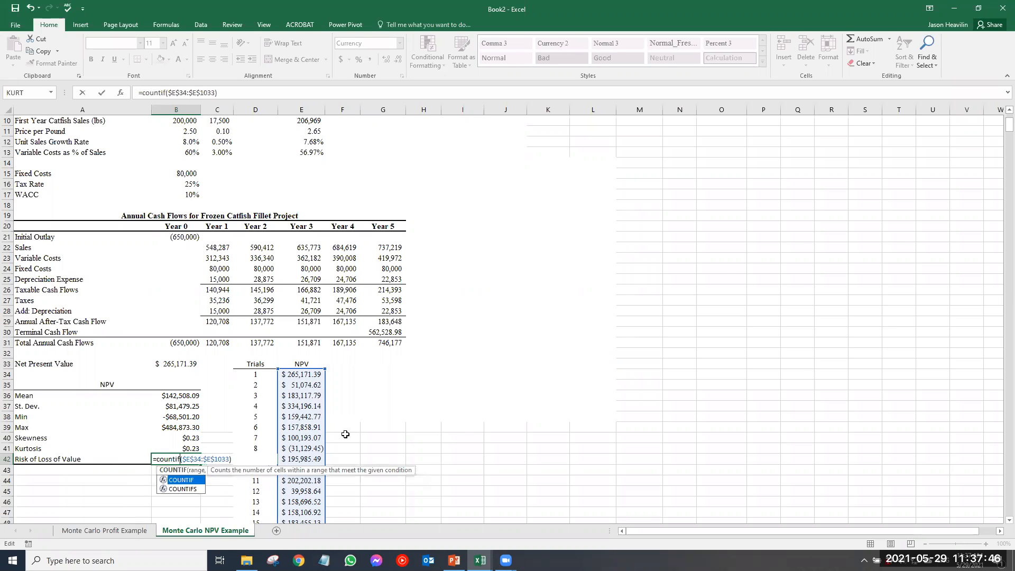
click(229, 459)
text(,)
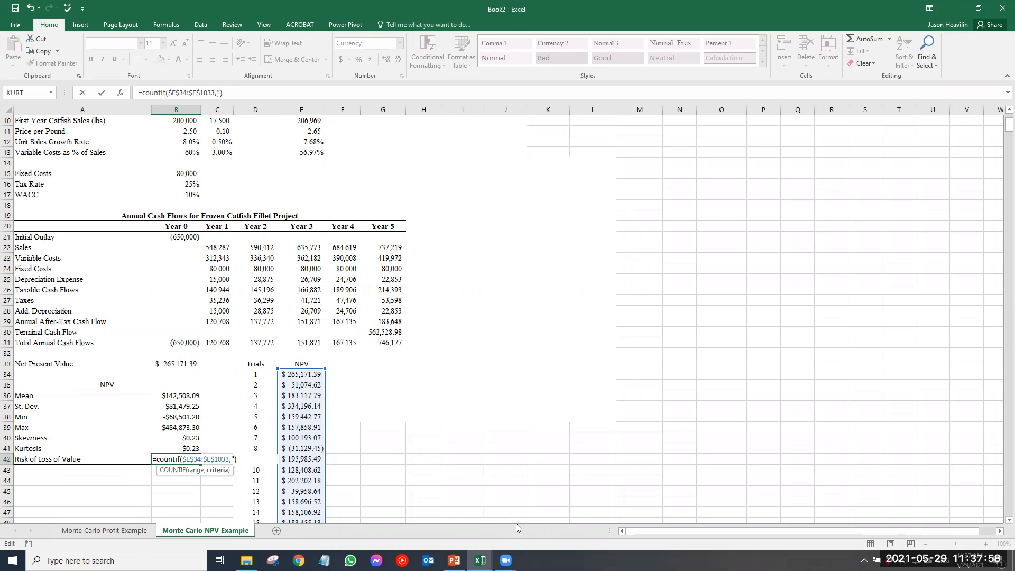
text("<0)
text(1000)
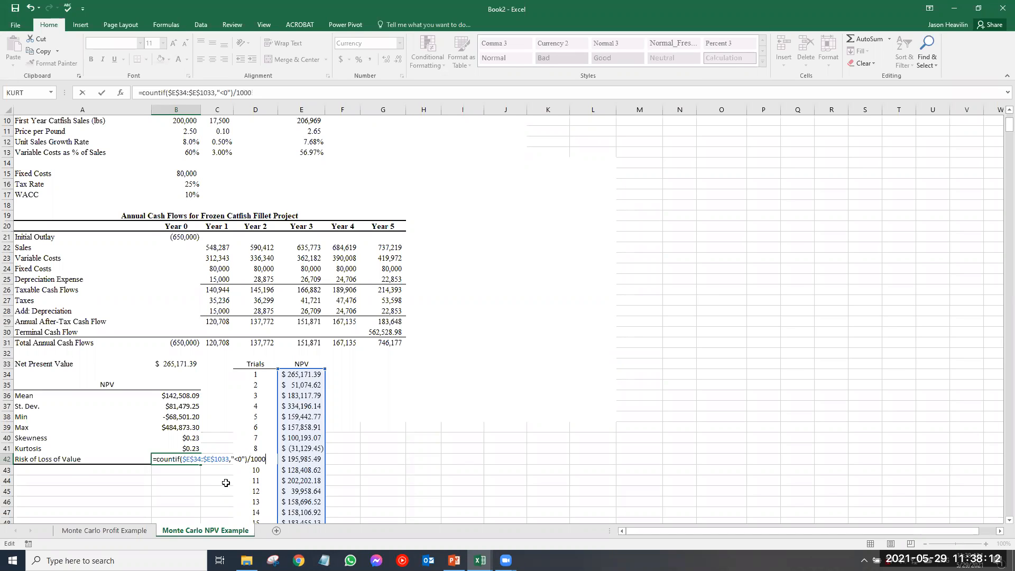
key(Return)
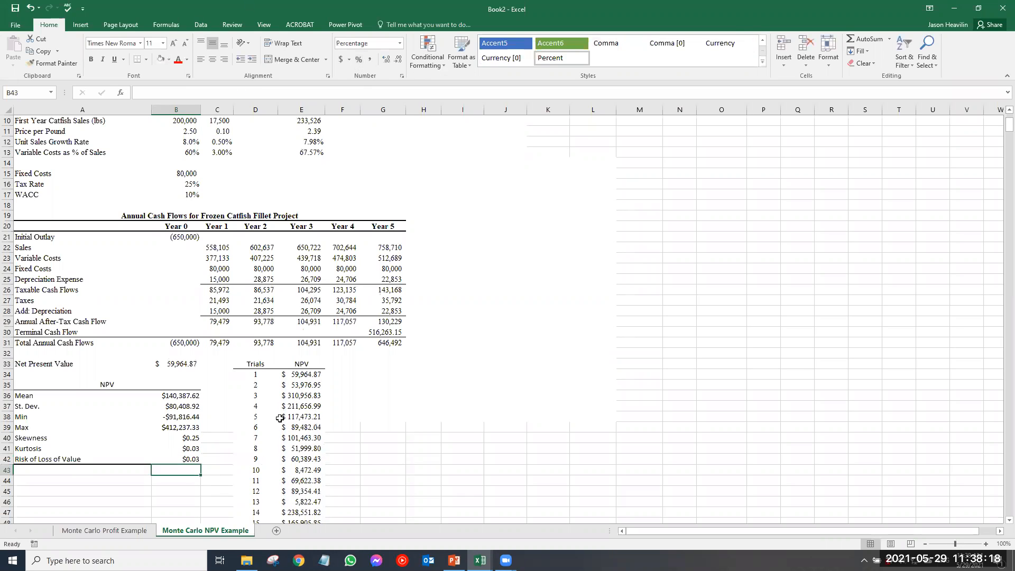
- Format the Risk of Loss of Value in B42 as a percentage with two decimal places
click(182, 457)
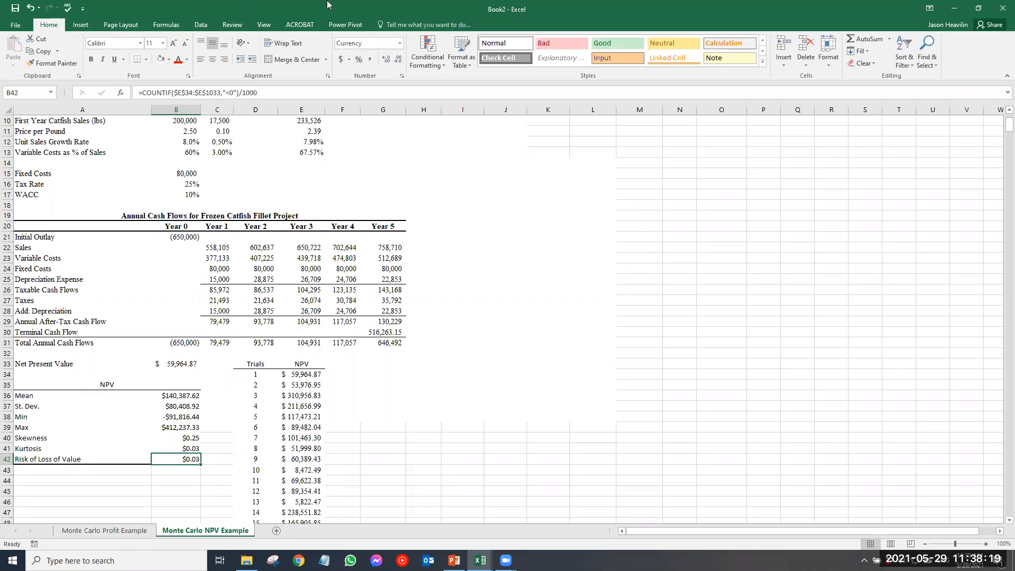
click(359, 59)
click(387, 59)
click(386, 59)
- Apply the comma number style to the skewness and kurtosis values in B40:B41
drag(184, 438, 184, 448)
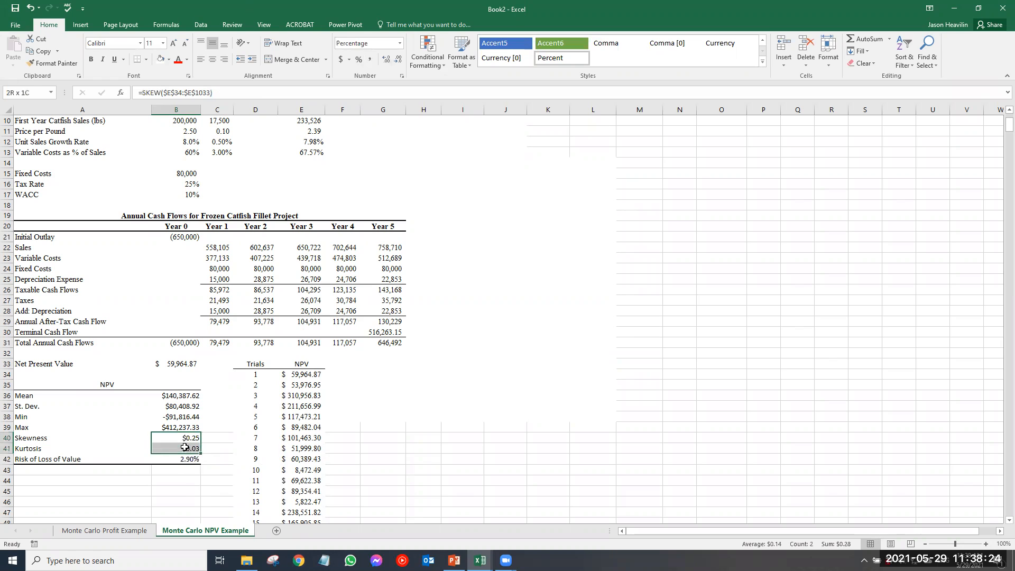
click(369, 59)
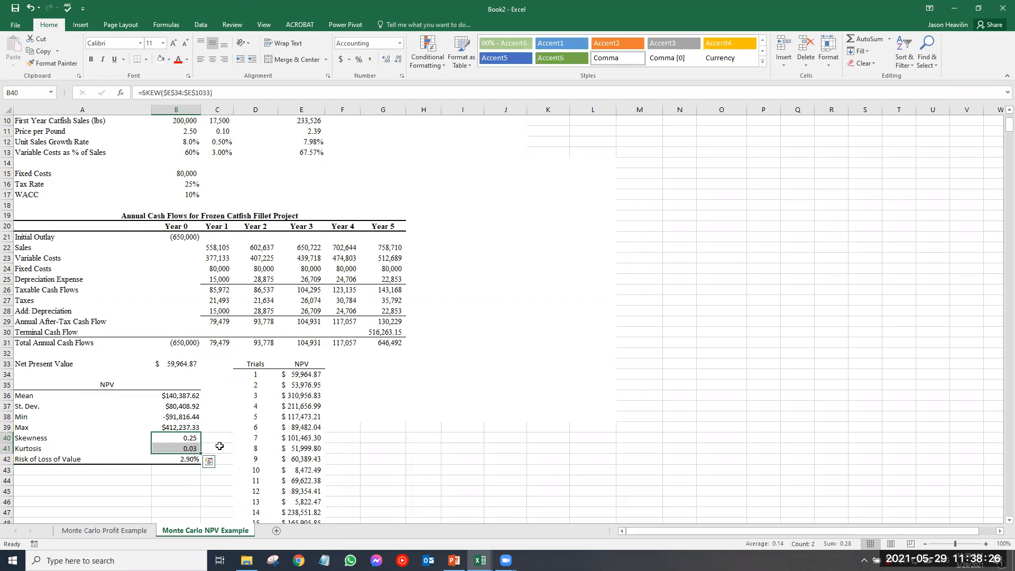
click(175, 460)
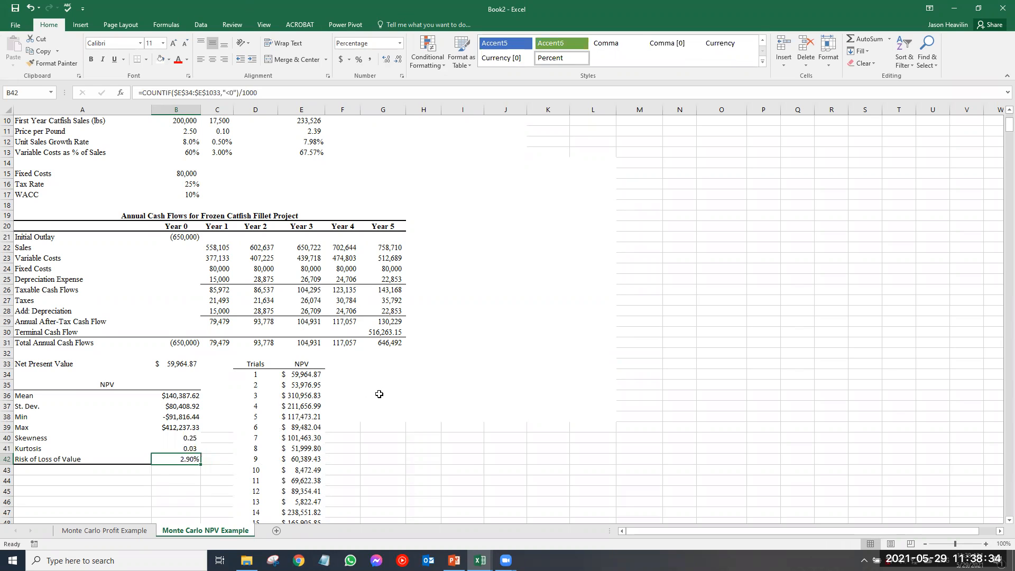
click(179, 481)
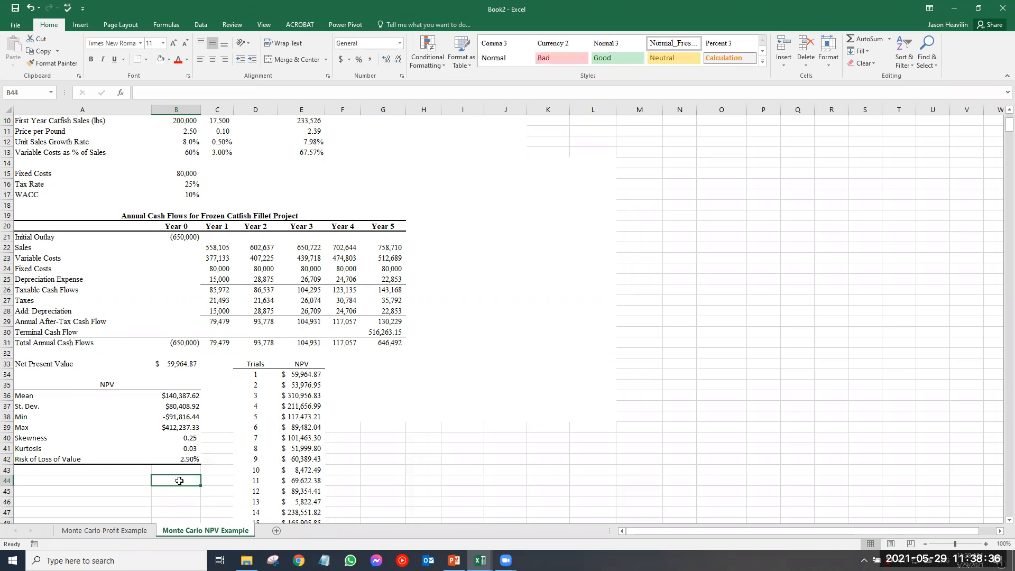
scroll(386, 398, up, 1)
scroll(387, 399, up, 1)
scroll(385, 399, down, 1)
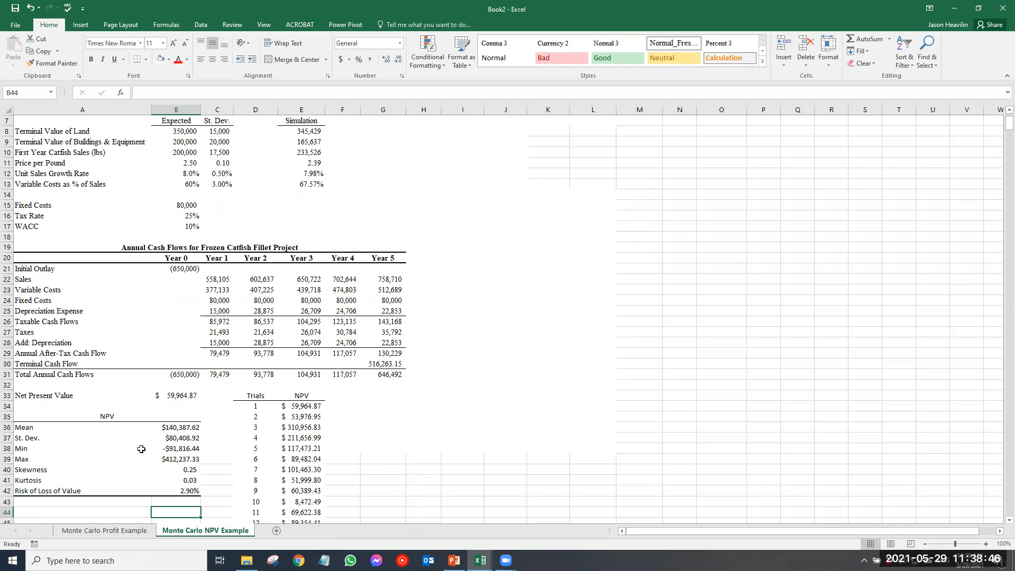
click(172, 449)
click(173, 491)
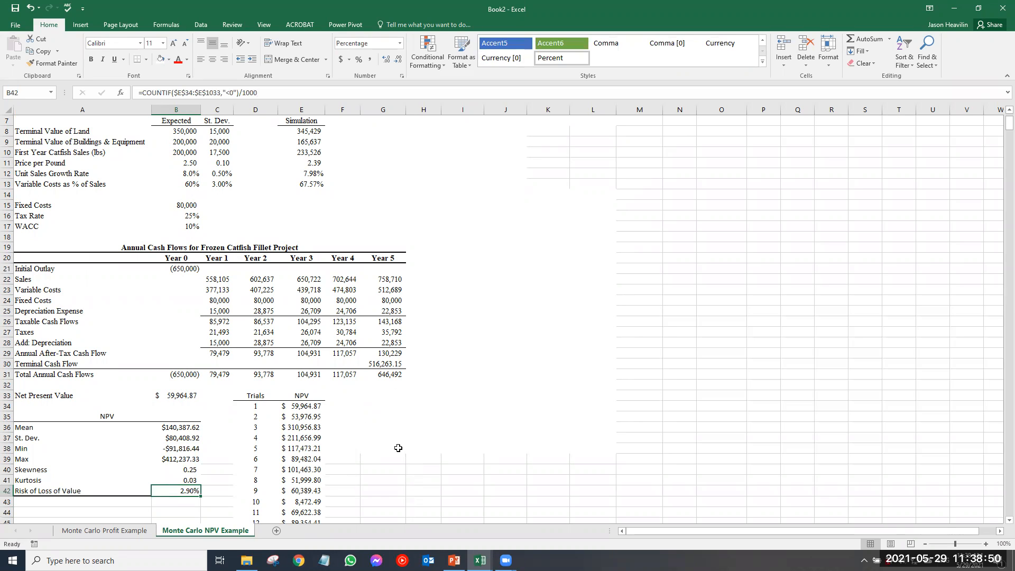
- Insert a histogram chart of the 1000 trial NPVs in E34:E1033
click(310, 407)
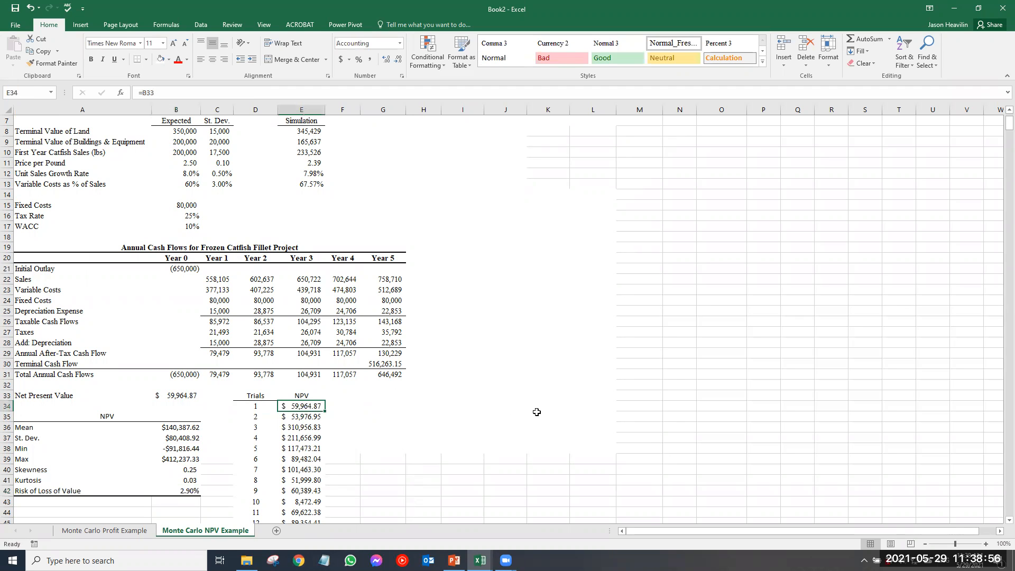
key(ctrl+shift+Down)
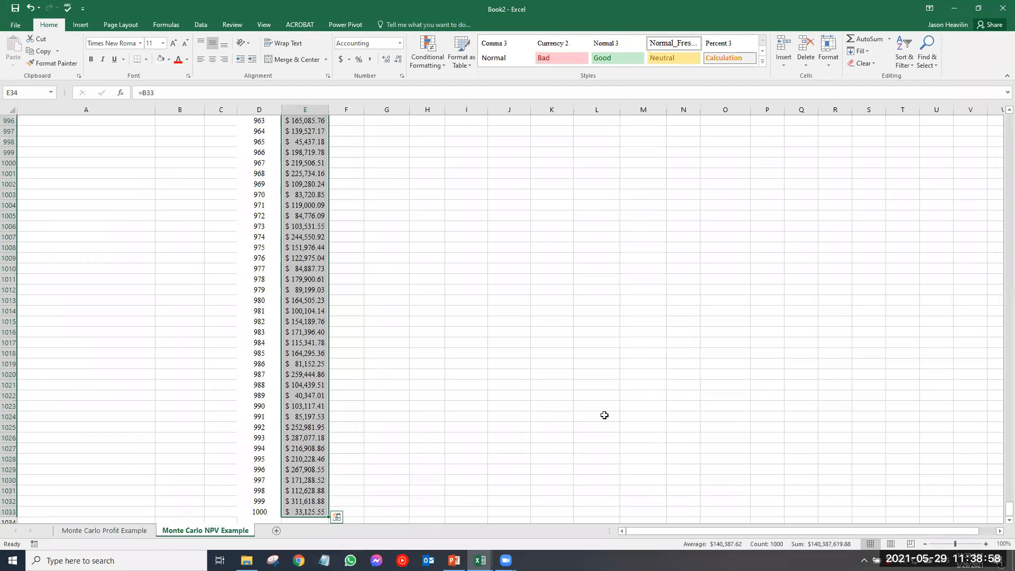
drag(1008, 508, 1009, 119)
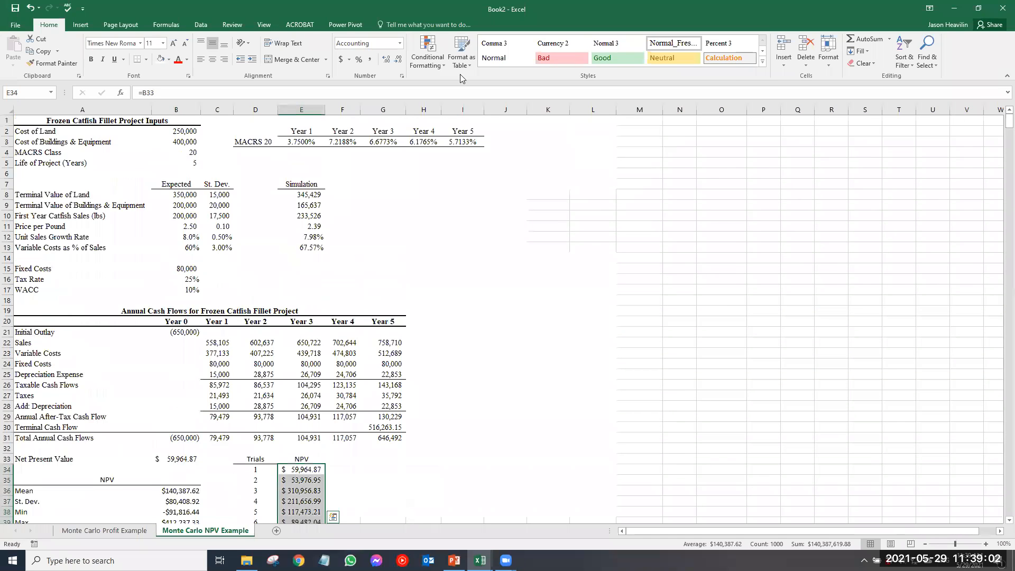
click(82, 25)
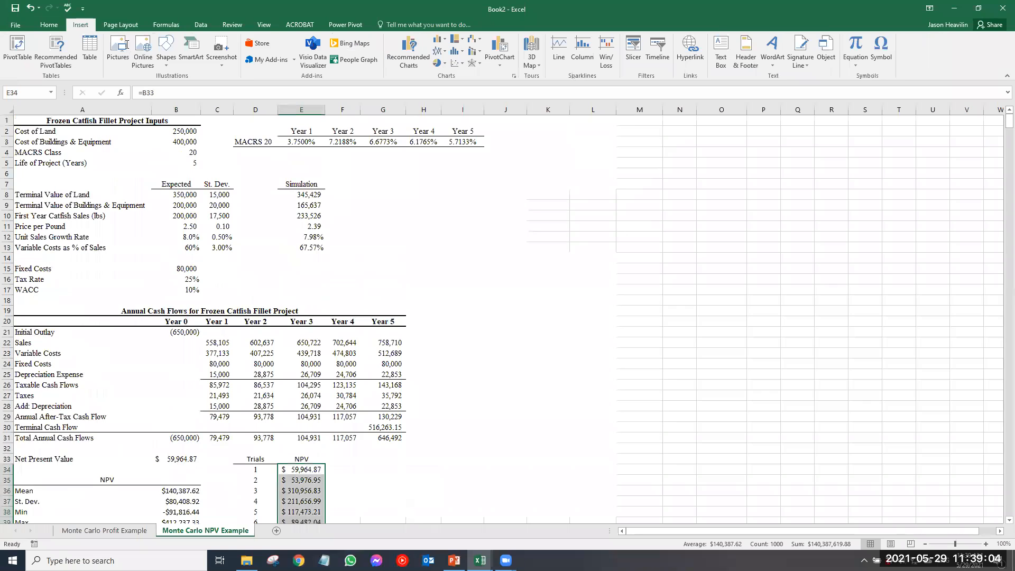
click(513, 76)
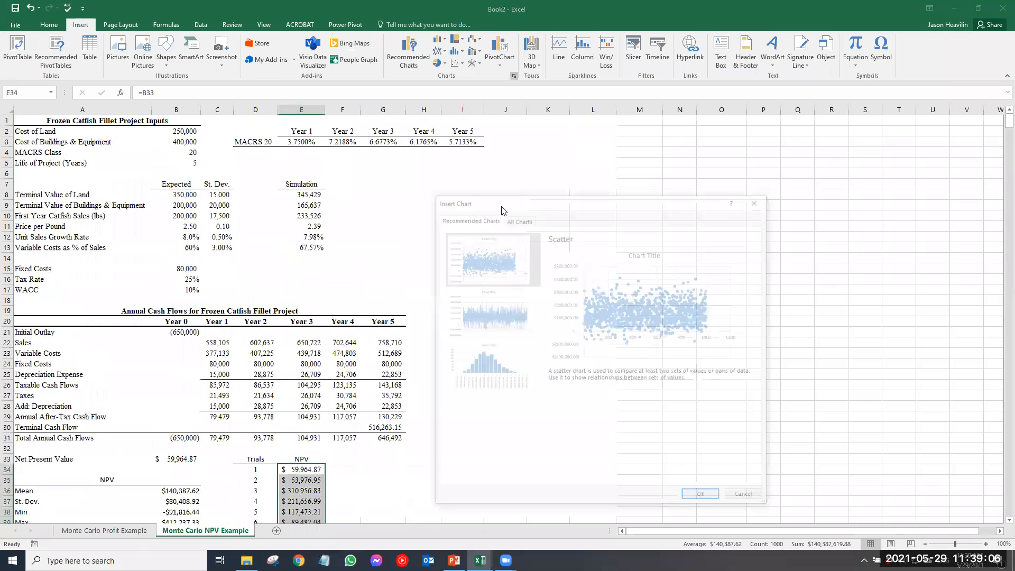
click(517, 217)
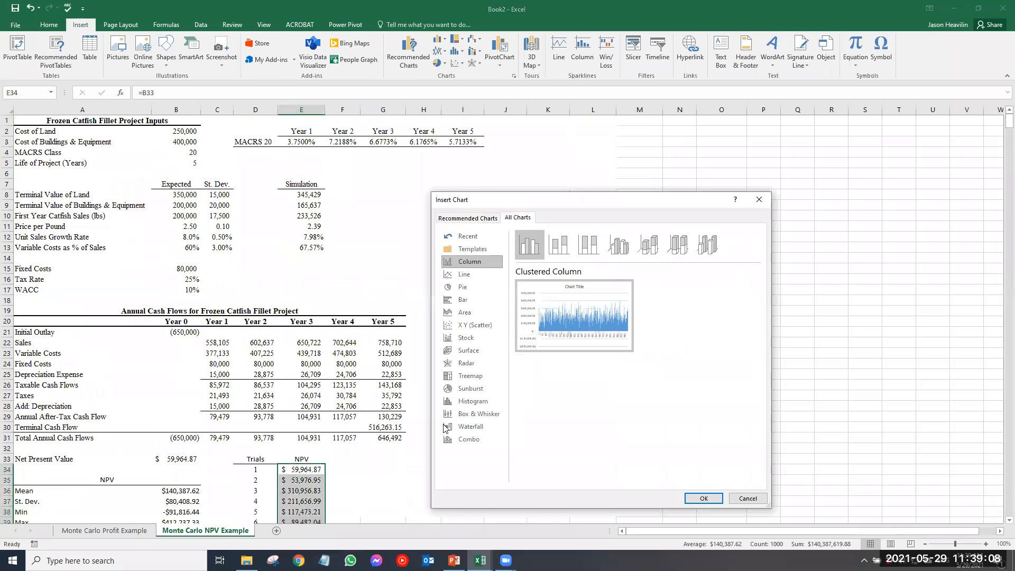
click(467, 401)
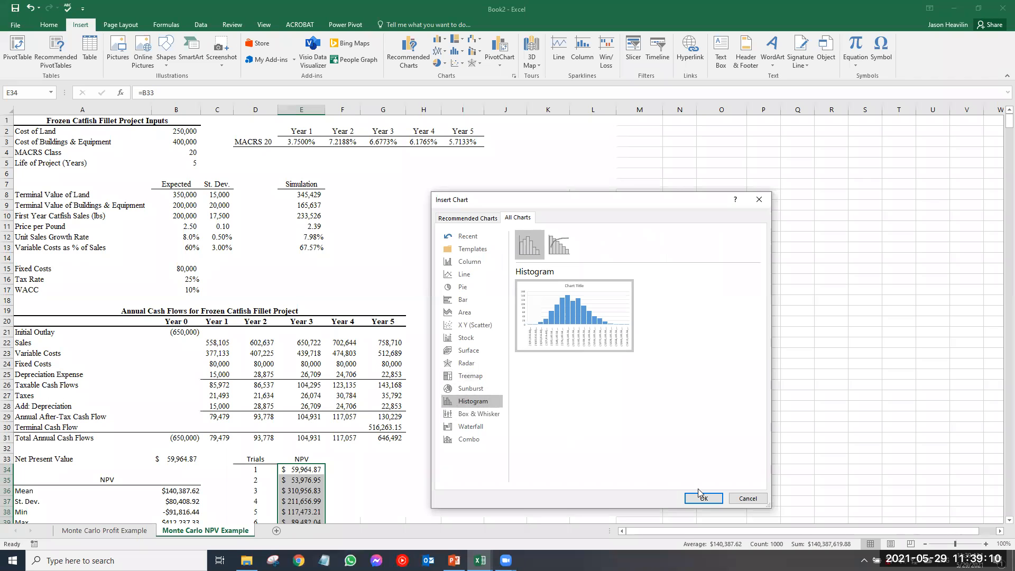
click(704, 499)
- Place the histogram beside the NPV trials list, with its upper edge at row 33, and deselect it
drag(571, 251, 590, 398)
scroll(581, 397, down, 5)
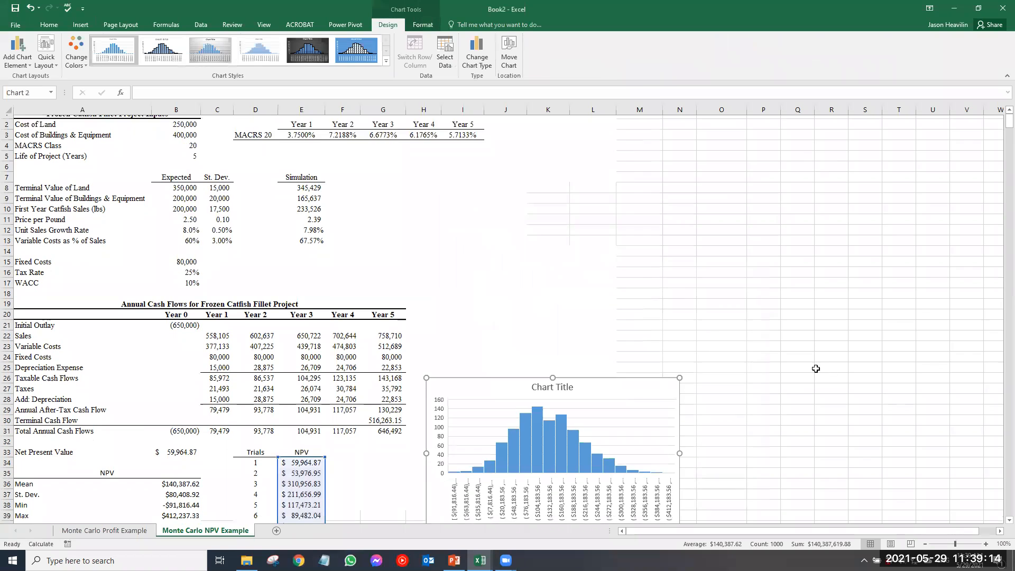
drag(469, 379, 397, 452)
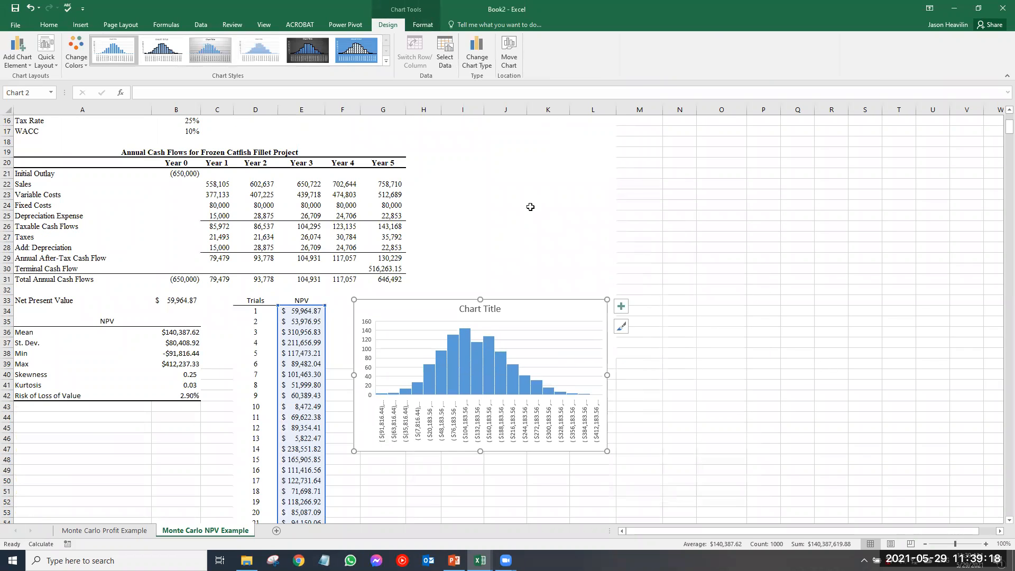
click(530, 208)
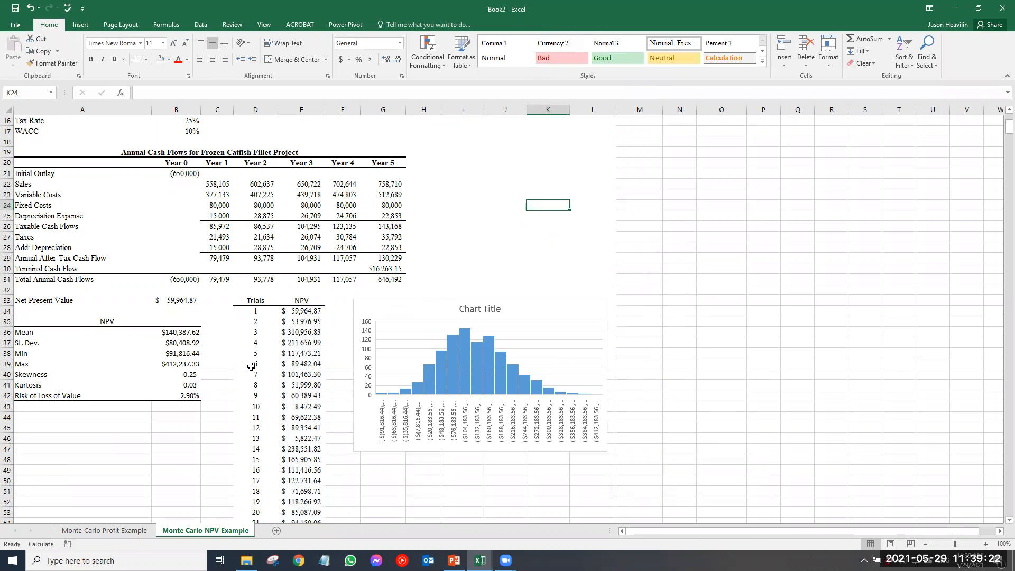
- Check the skewness and kurtosis cells, and recalculate the workbook to generate a fresh set of 1000 NPV trials
click(184, 376)
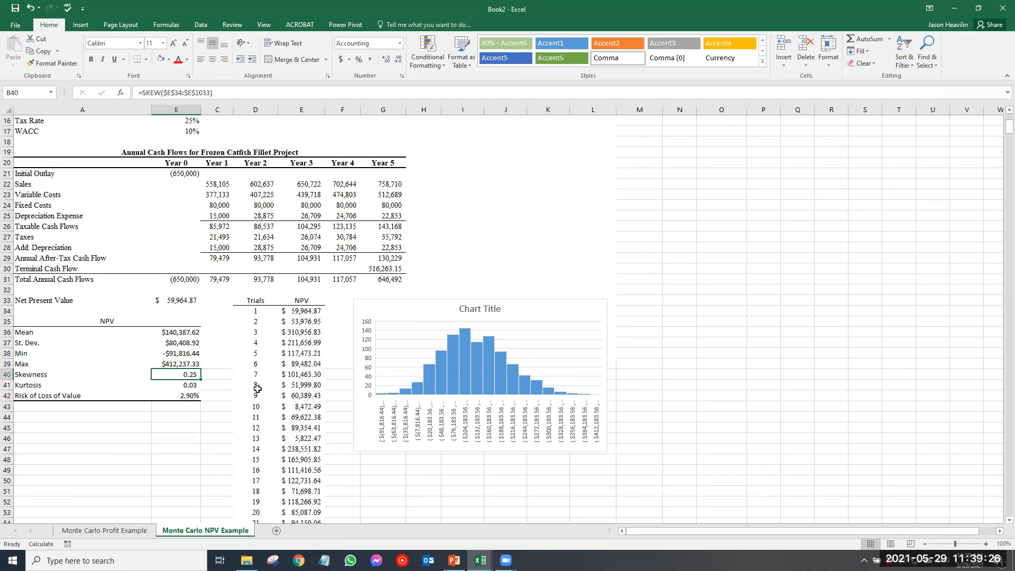
click(198, 385)
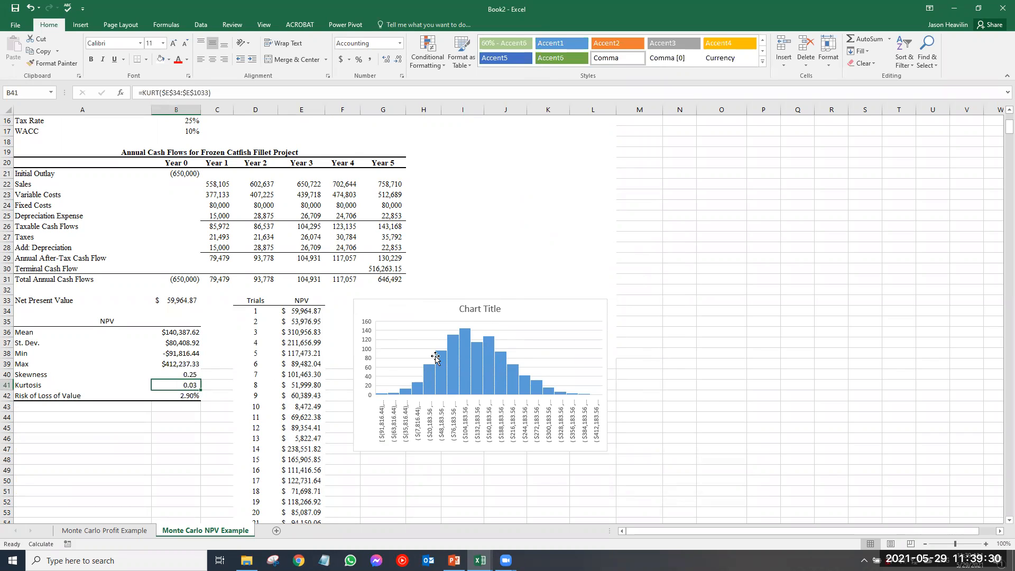
key(F9)
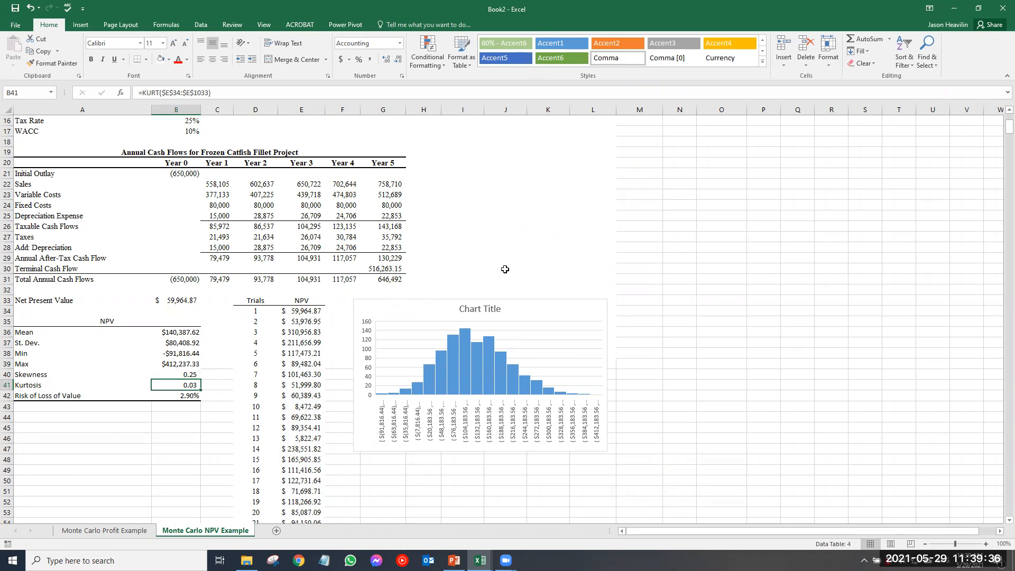
click(462, 279)
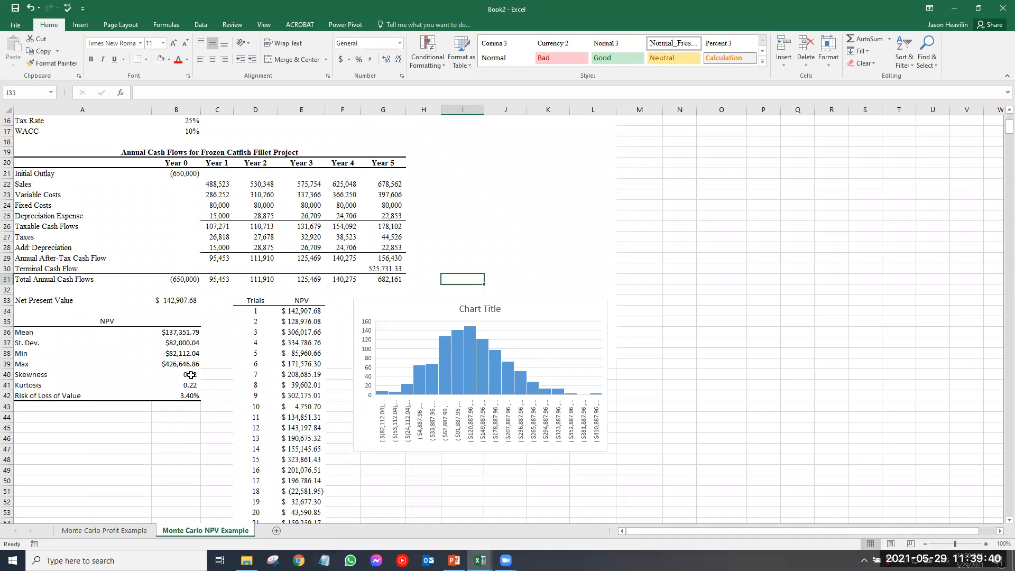
- Examine the recalculated skewness, kurtosis and Risk of Loss of Value in B40:B42 against the histogram
drag(191, 375, 191, 385)
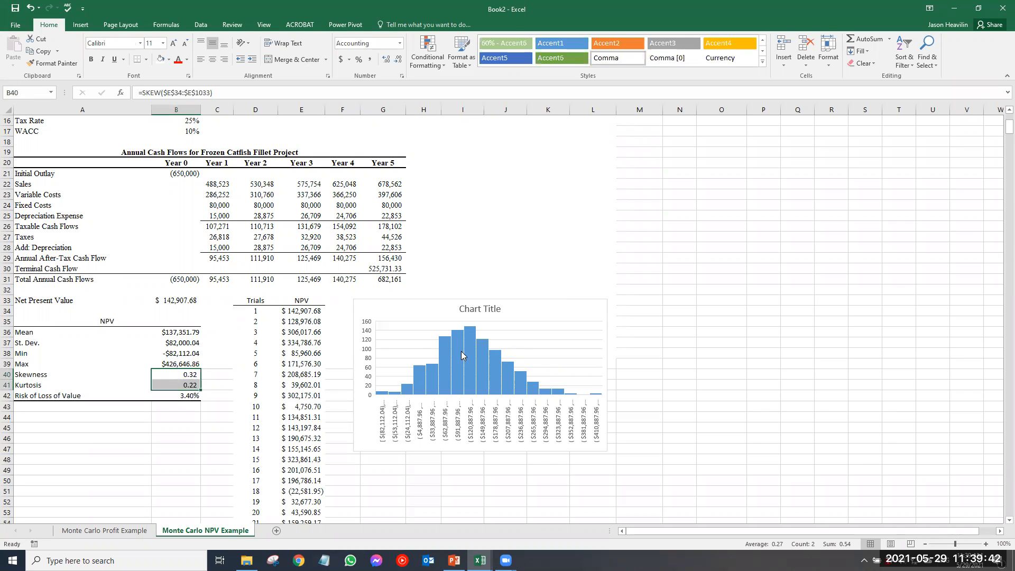
click(136, 408)
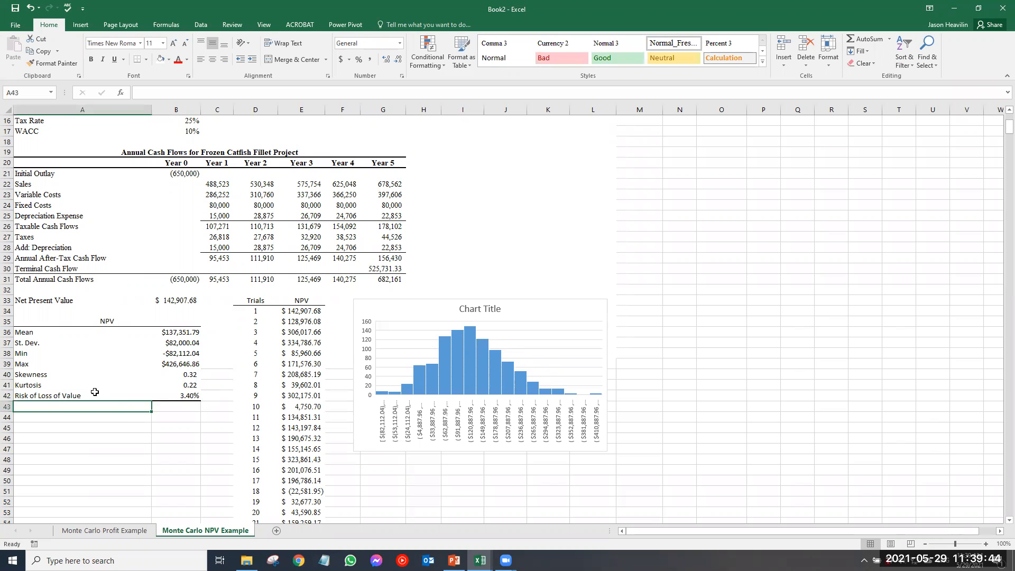
click(171, 378)
click(175, 382)
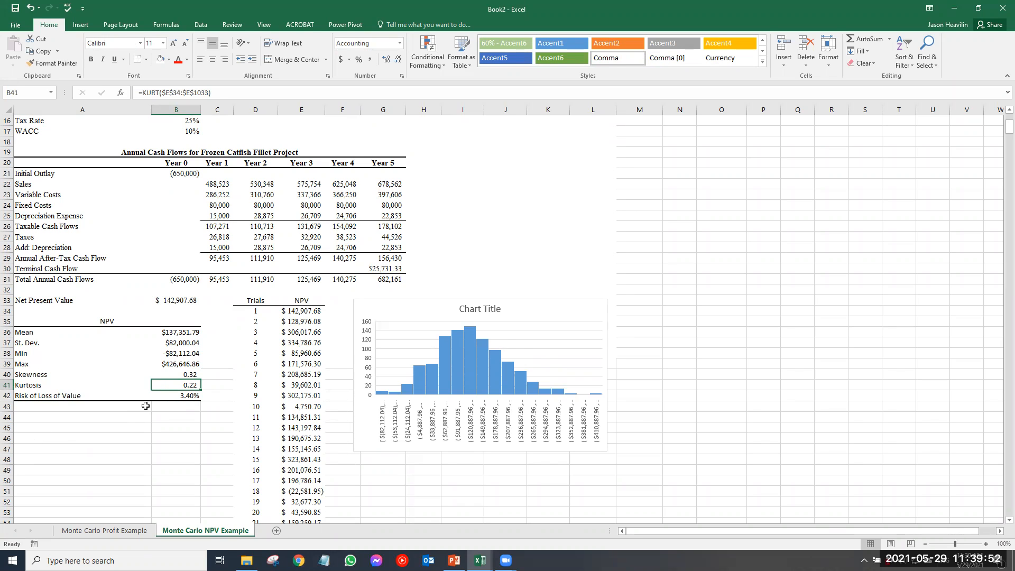
click(176, 395)
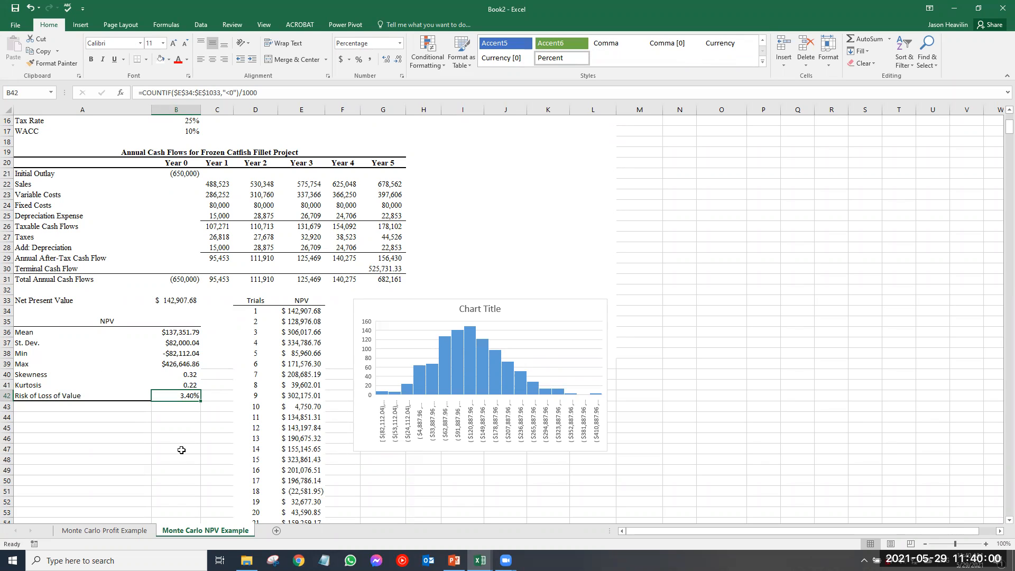
- Review the annual cash flows in C22:G31, the Net Present Value in B33 and the summary statistics in B36:B42
scroll(182, 447, up, 1)
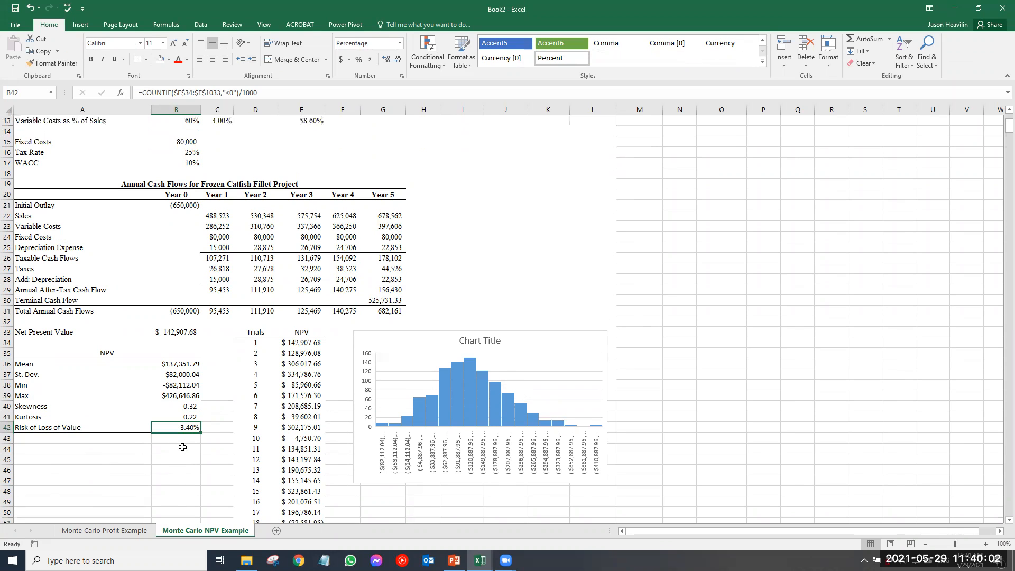
scroll(183, 446, up, 4)
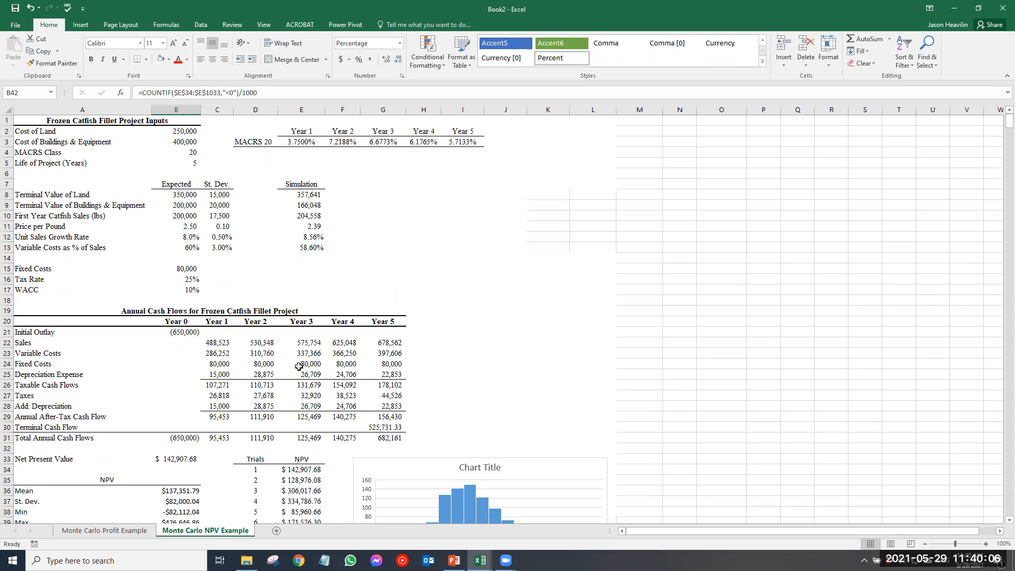
drag(211, 342, 404, 437)
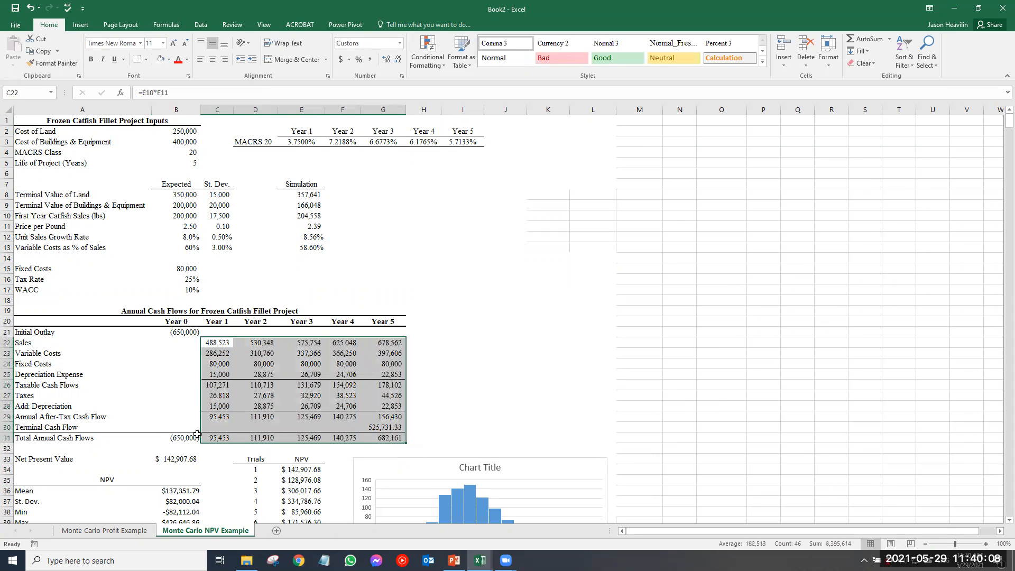
drag(190, 439, 384, 445)
click(187, 459)
scroll(519, 358, down, 1)
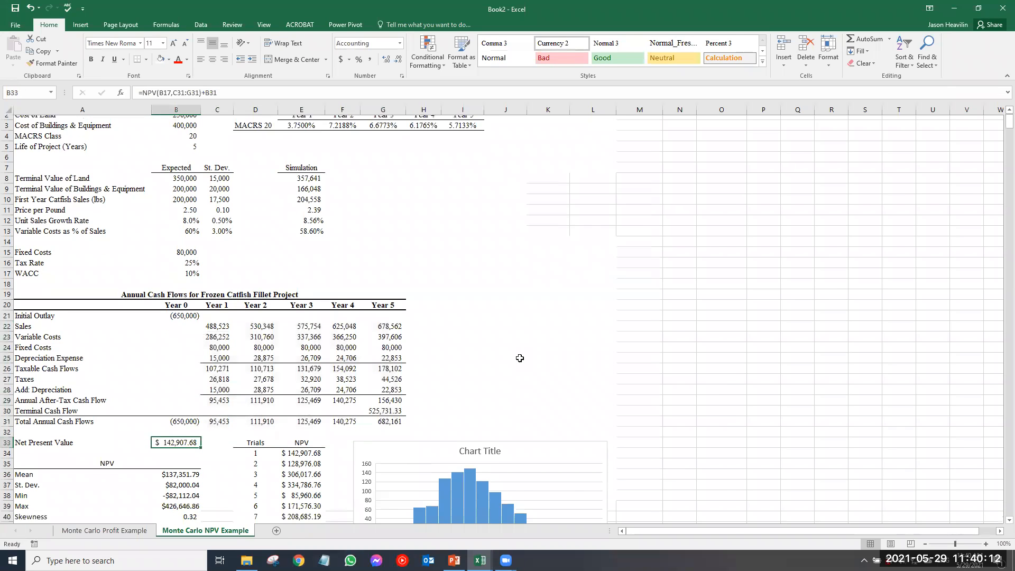
scroll(520, 358, down, 6)
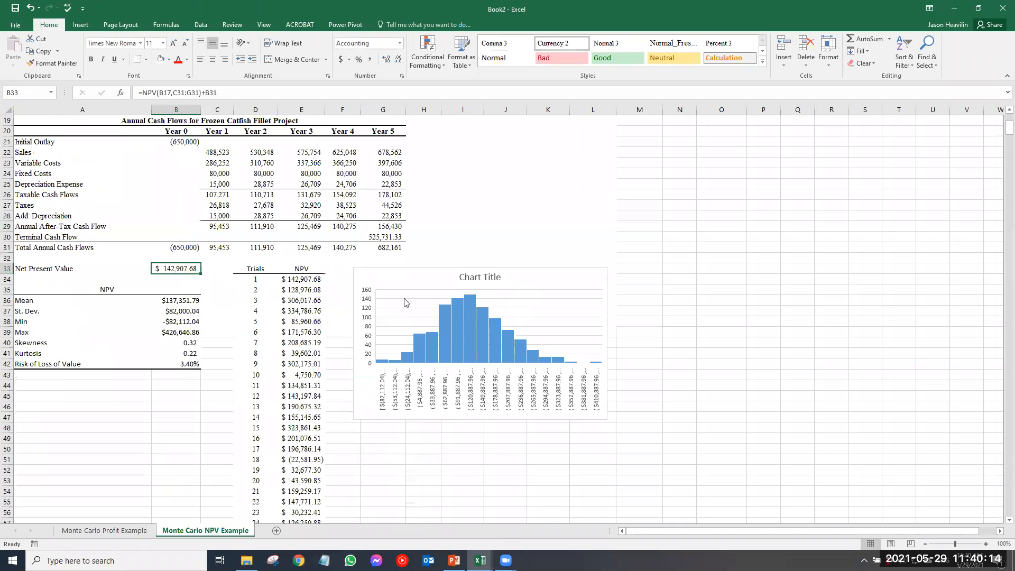
scroll(249, 288, up, 4)
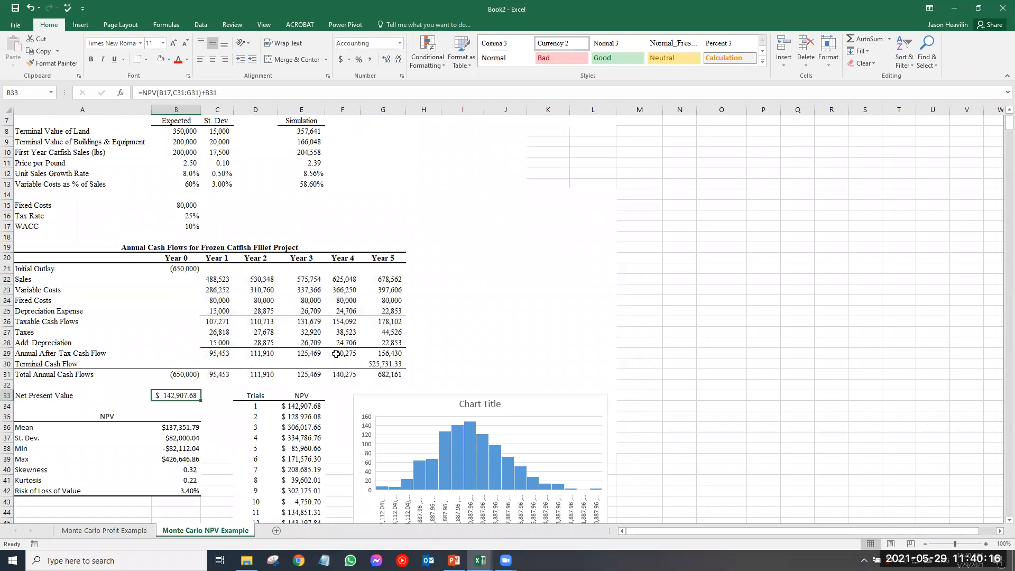
scroll(336, 353, down, 3)
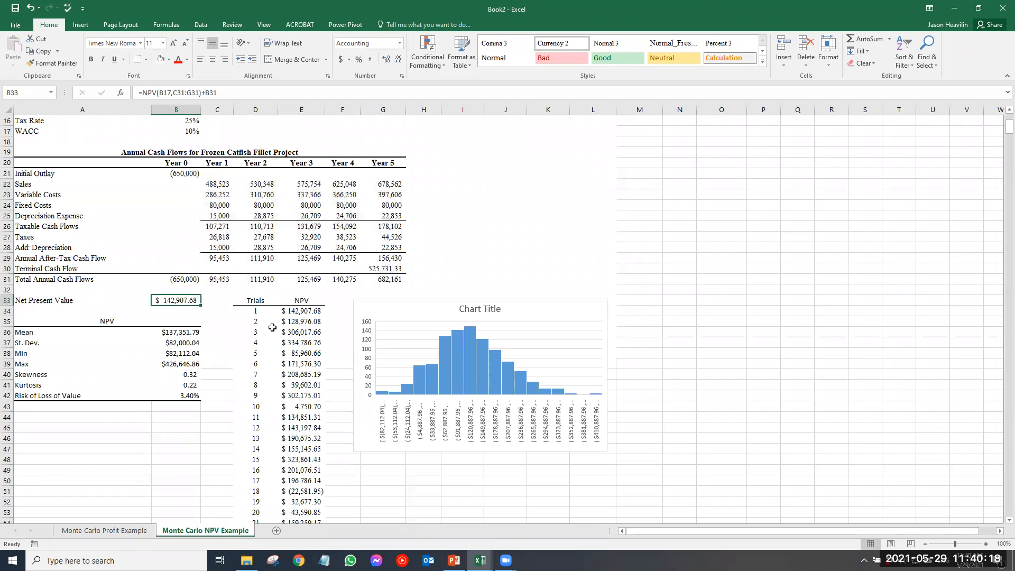
scroll(274, 334, down, 1)
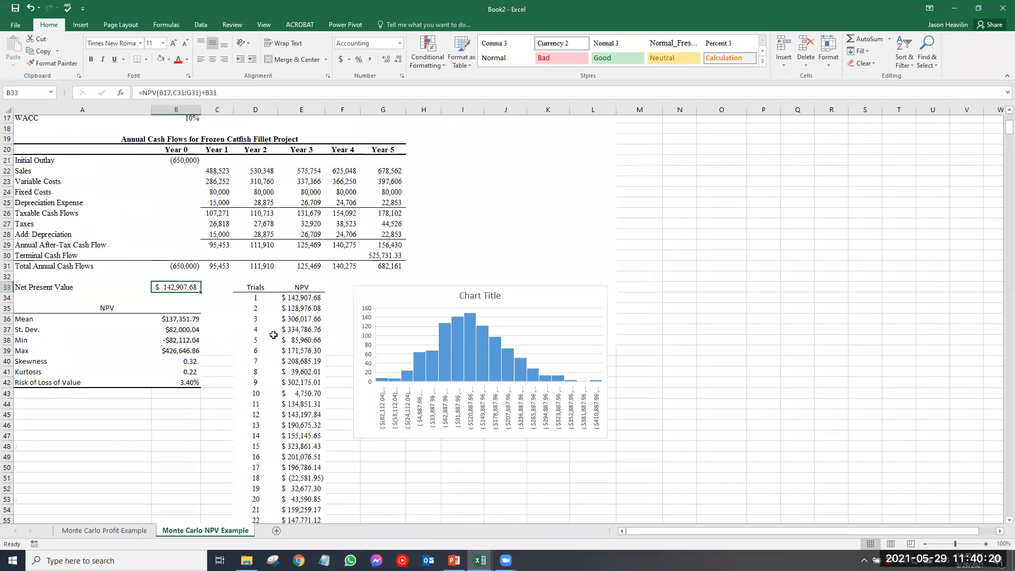
drag(177, 300, 181, 364)
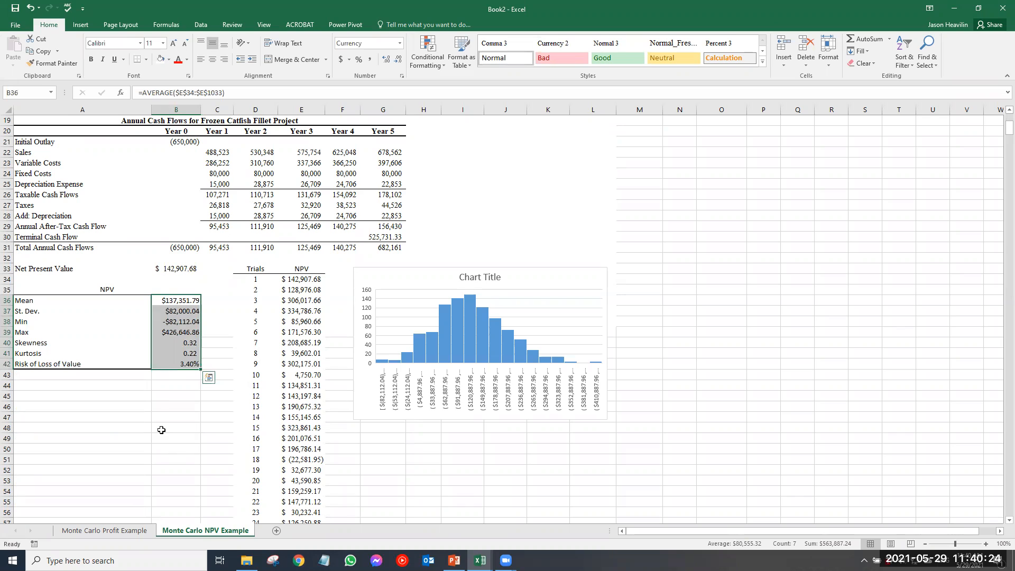